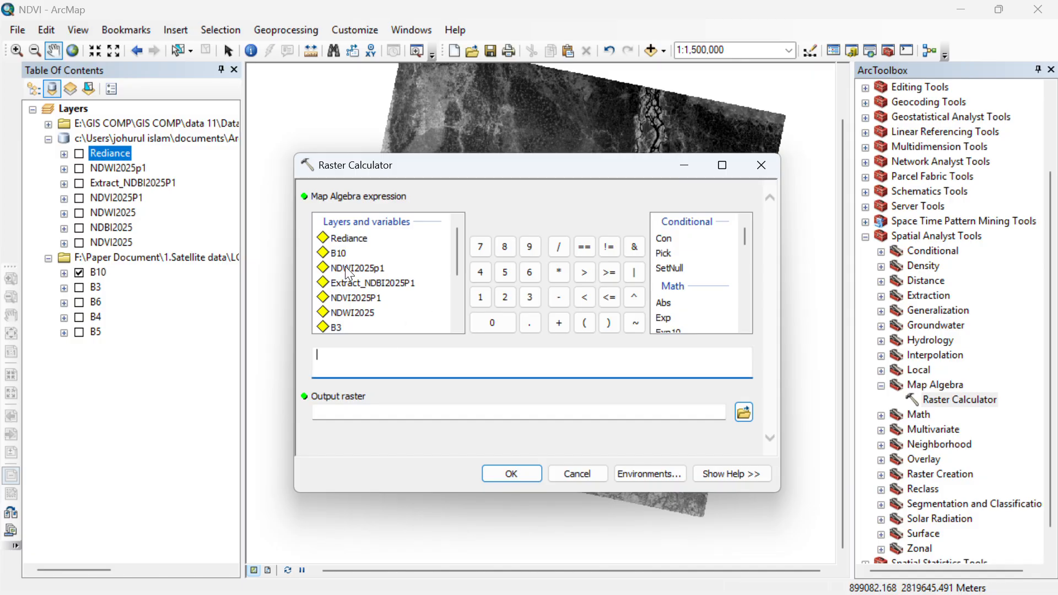
Switch to the LST Word document and find the radiance formula for Lλ.
{"action": "key", "text": "super+d"}
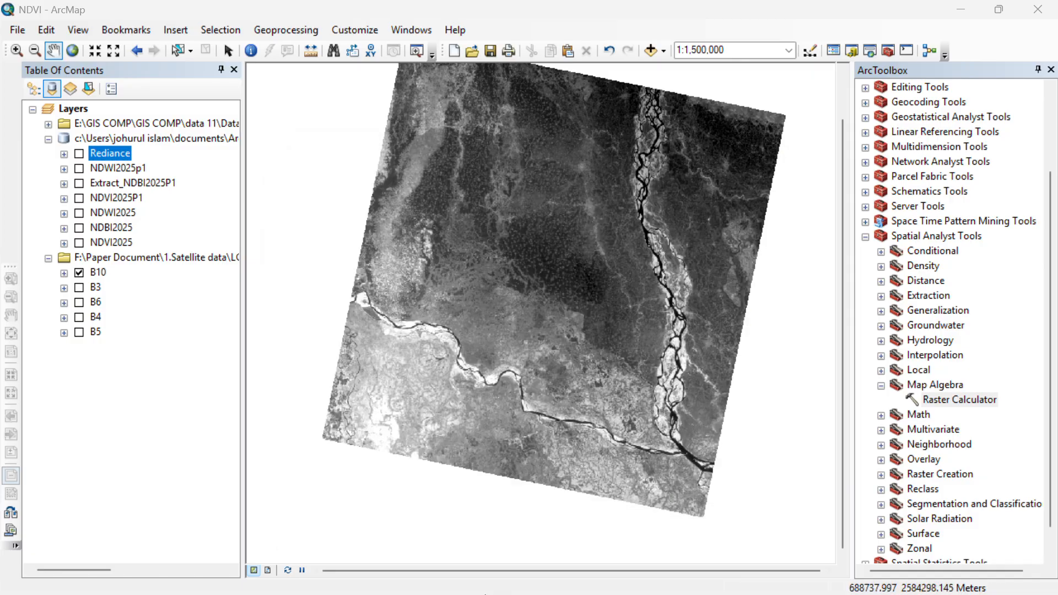
{"action": "left_click", "coordinate": [657, 587]}
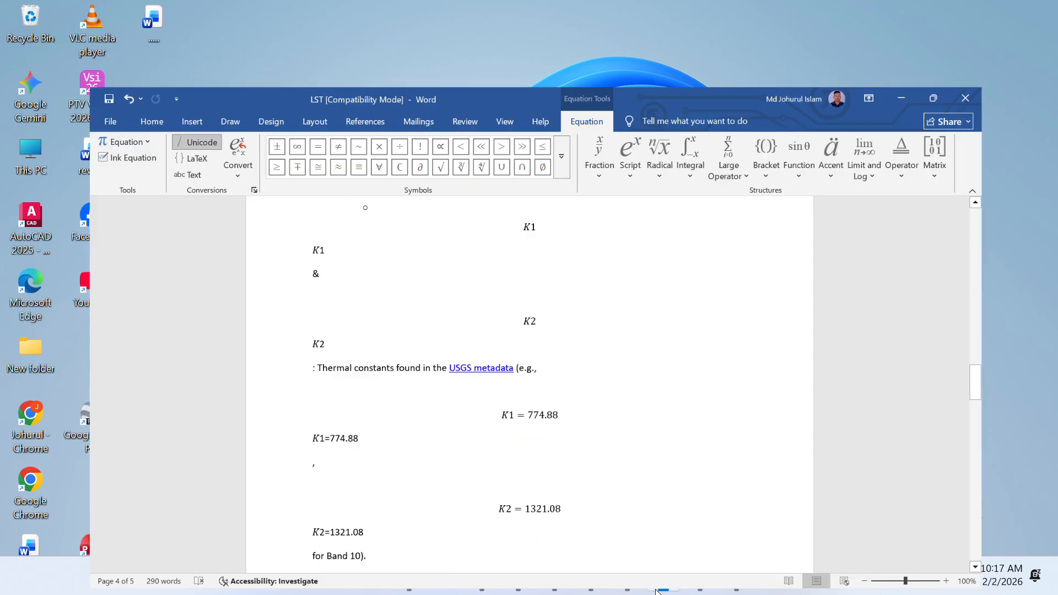
{"action": "scroll", "coordinate": [406, 302], "scroll_direction": "up", "scroll_amount": 5}
{"action": "scroll", "coordinate": [455, 321], "scroll_direction": "up", "scroll_amount": 10}
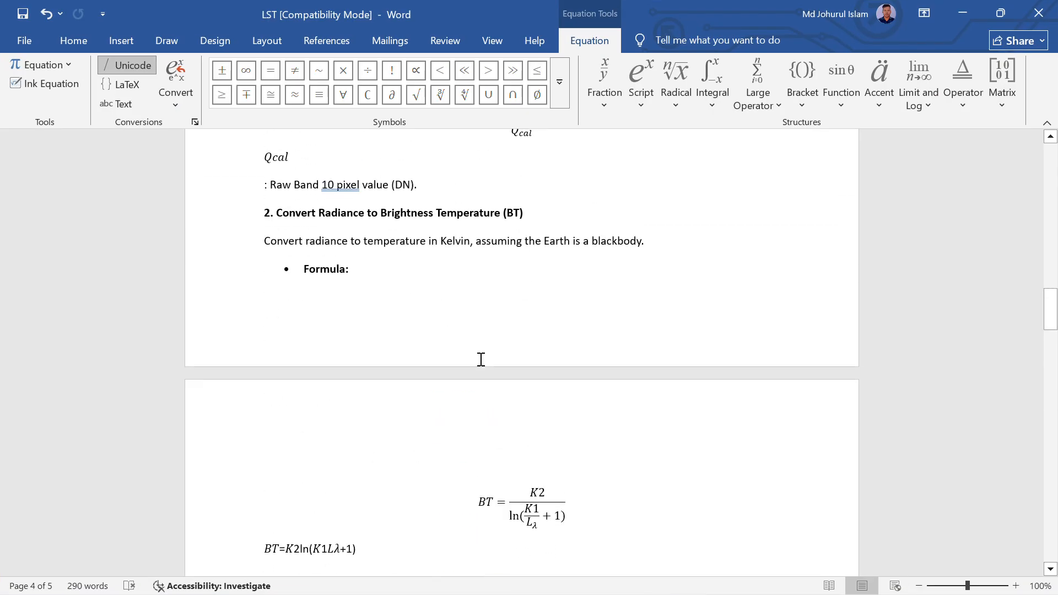
{"action": "scroll", "coordinate": [477, 325], "scroll_direction": "up", "scroll_amount": 3}
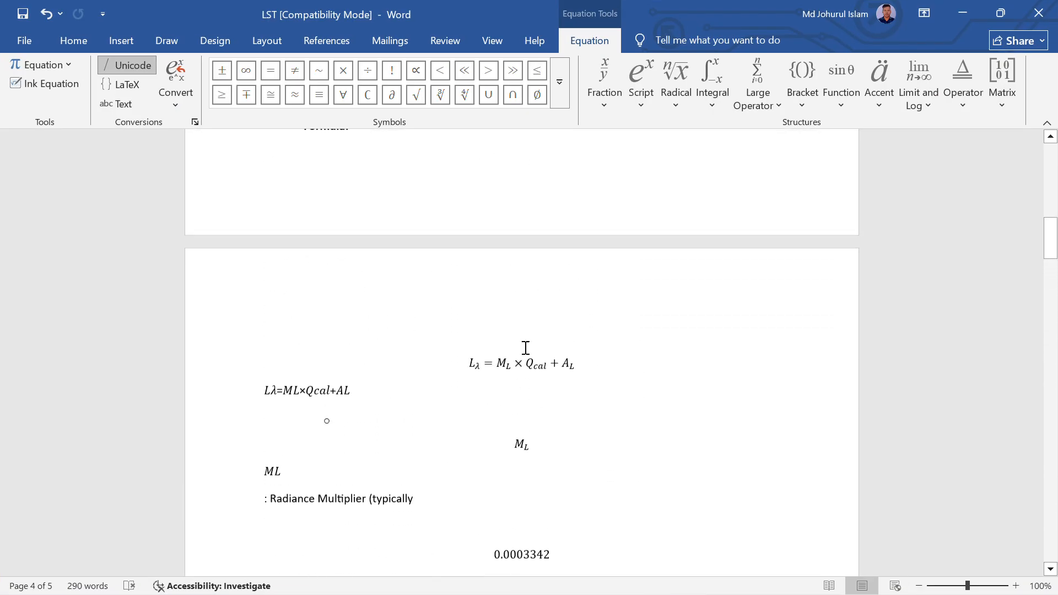
Convert the radiance equation Lλ = ML × Qcal + AL to linear format.
{"action": "left_click", "coordinate": [543, 365]}
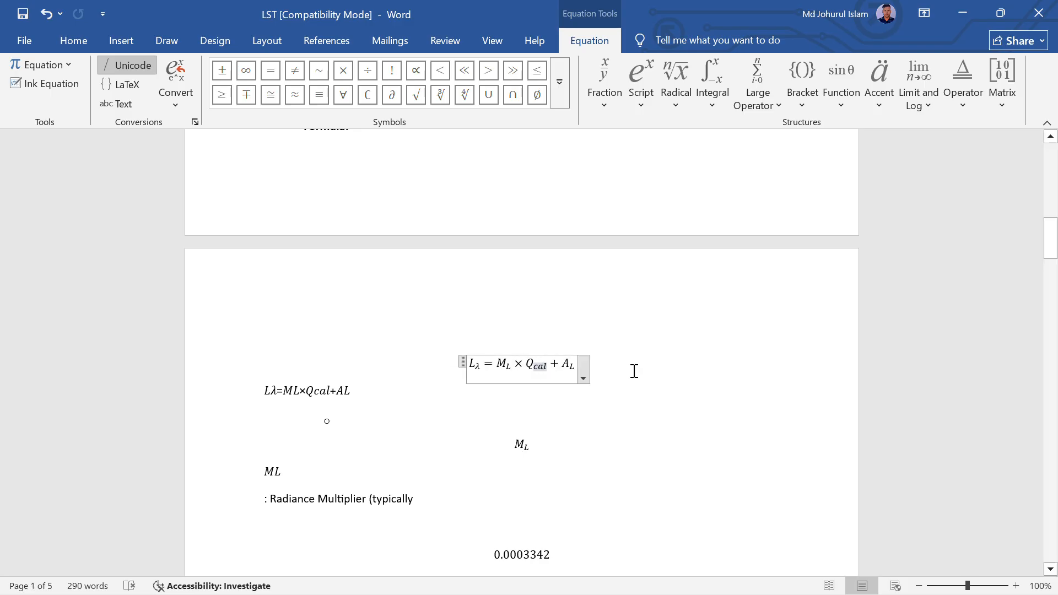
{"action": "left_click", "coordinate": [583, 378]}
{"action": "left_click", "coordinate": [498, 455]}
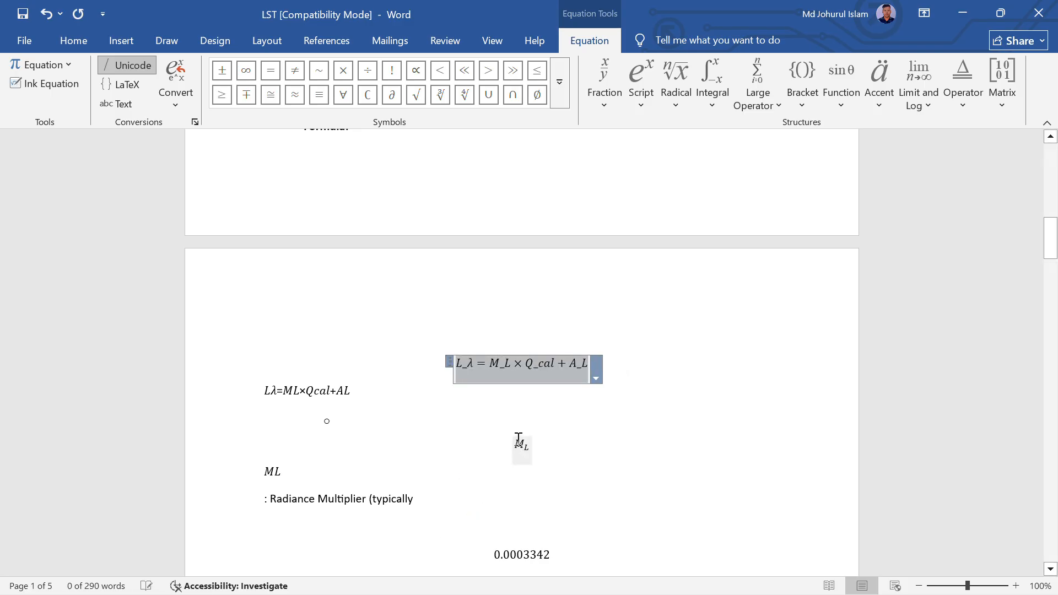
{"action": "left_click", "coordinate": [658, 378]}
Convert the linear radiance equation back to professional format.
{"action": "left_click", "coordinate": [590, 370]}
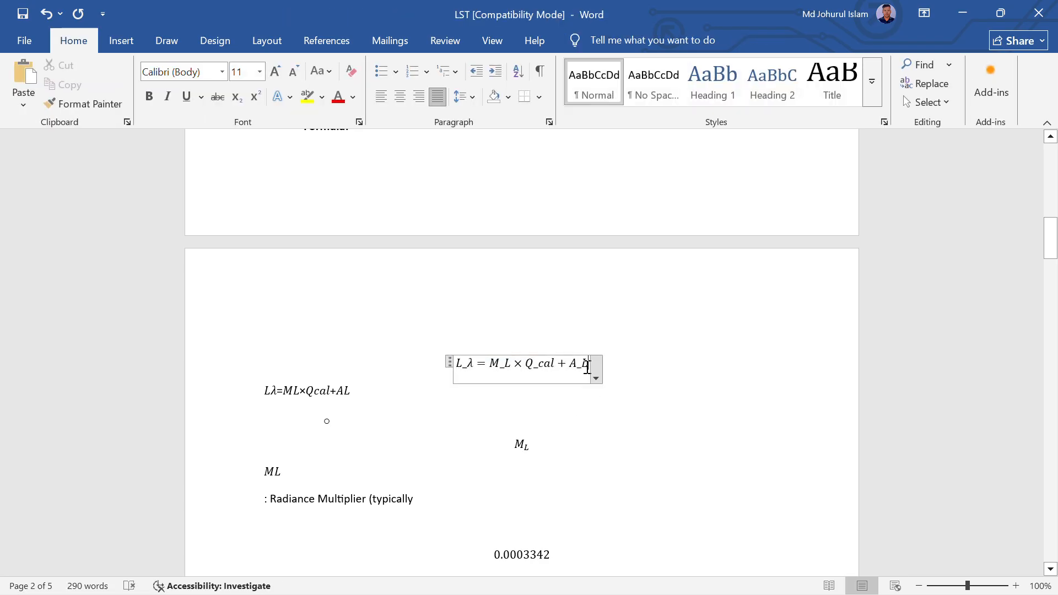
{"action": "left_click", "coordinate": [606, 376]}
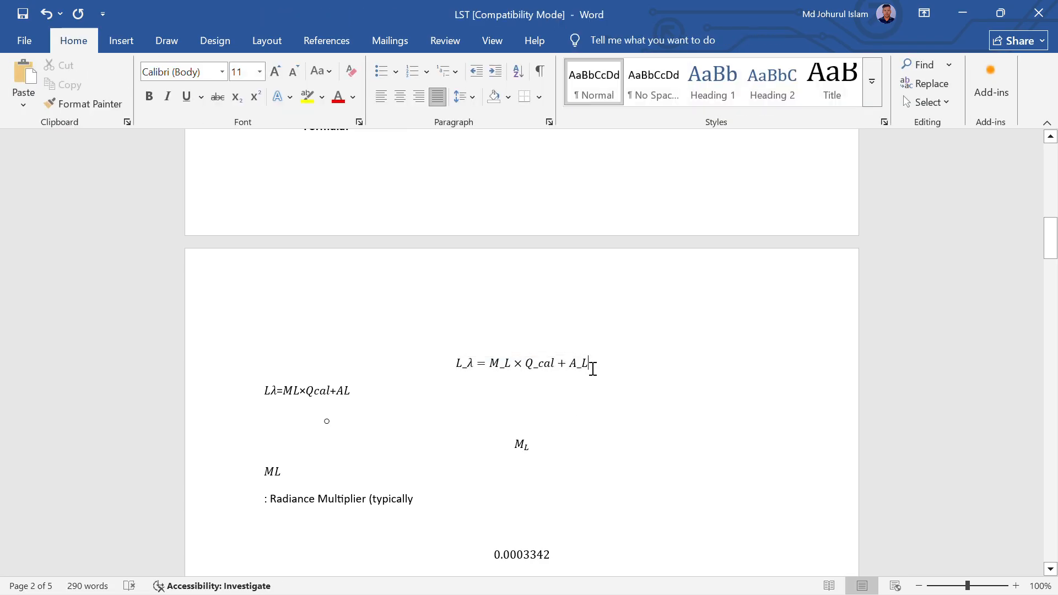
{"action": "left_click", "coordinate": [593, 368]}
{"action": "left_click", "coordinate": [595, 374]}
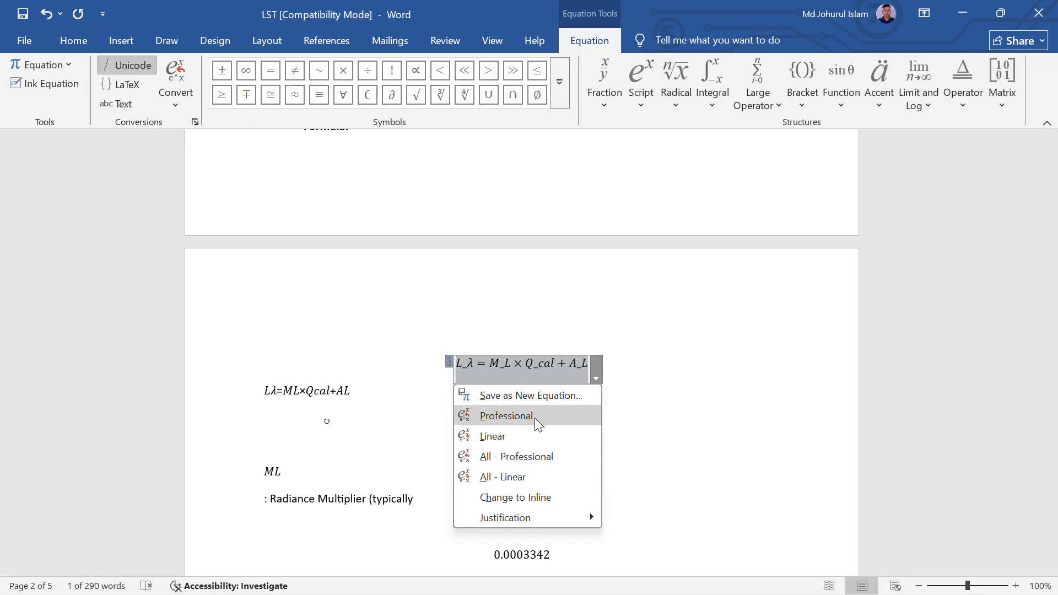
{"action": "left_click", "coordinate": [522, 435]}
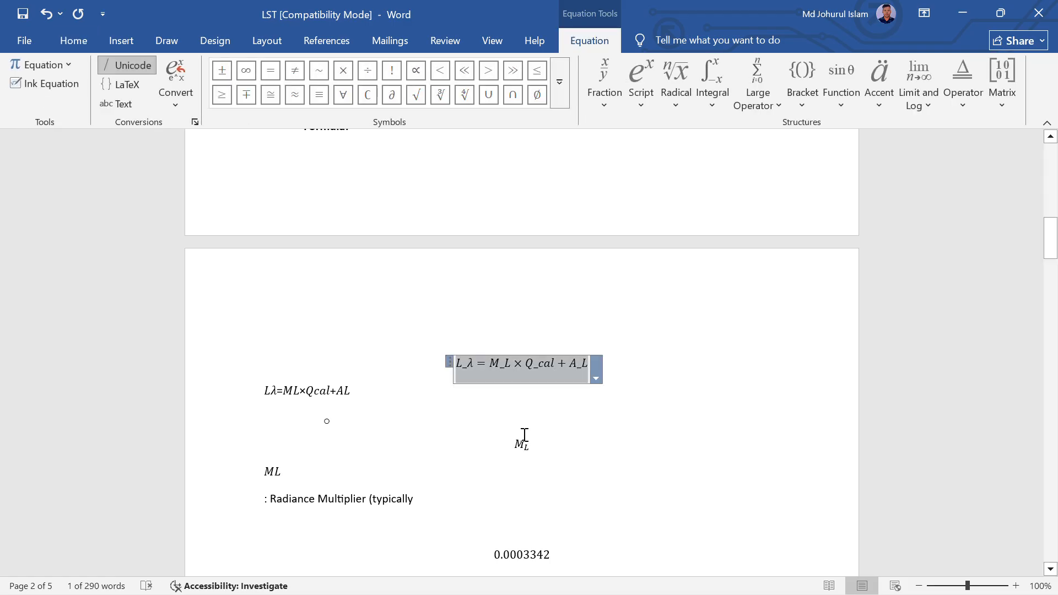
{"action": "left_click", "coordinate": [596, 379]}
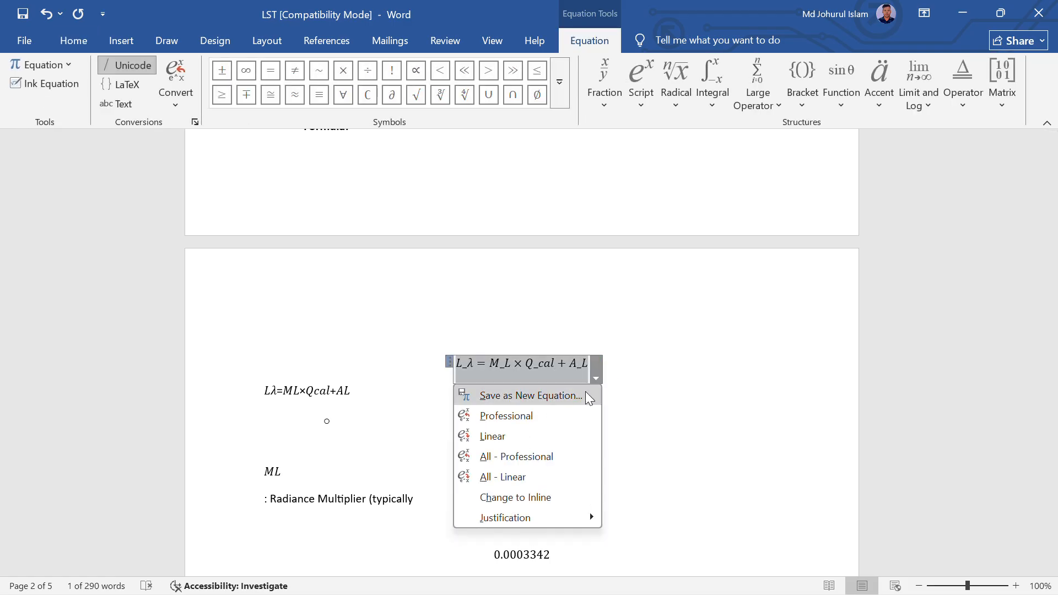
{"action": "left_click", "coordinate": [534, 416]}
{"action": "left_click", "coordinate": [624, 350]}
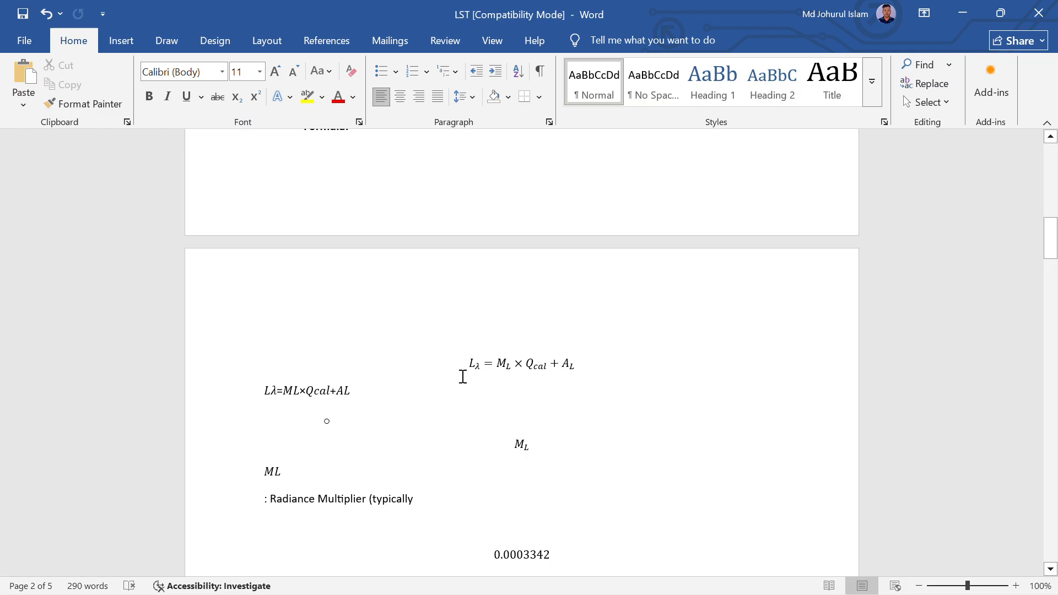
Left-align the radiance equation, append -0.29 after AL, and select the whole line.
{"action": "left_click", "coordinate": [590, 365]}
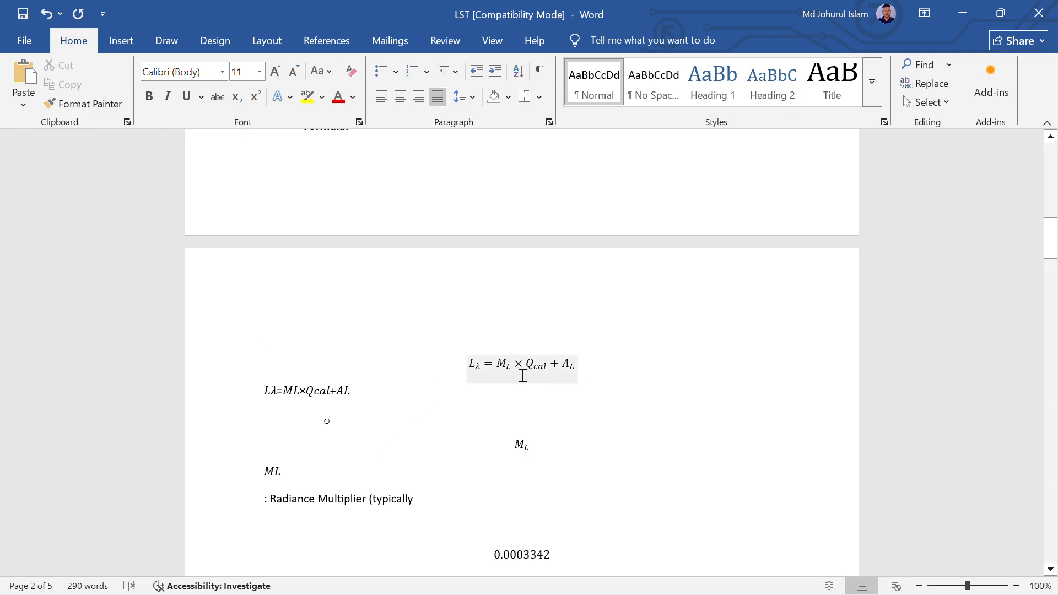
{"action": "key", "text": "ctrl+l"}
{"action": "type", "text": "-"}
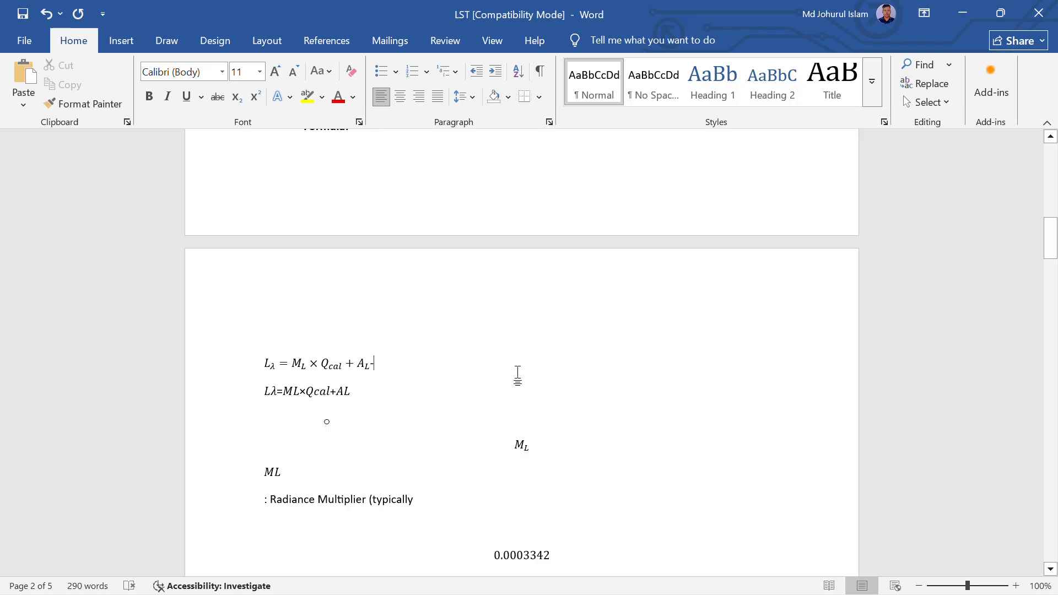
{"action": "type", "text": "0."}
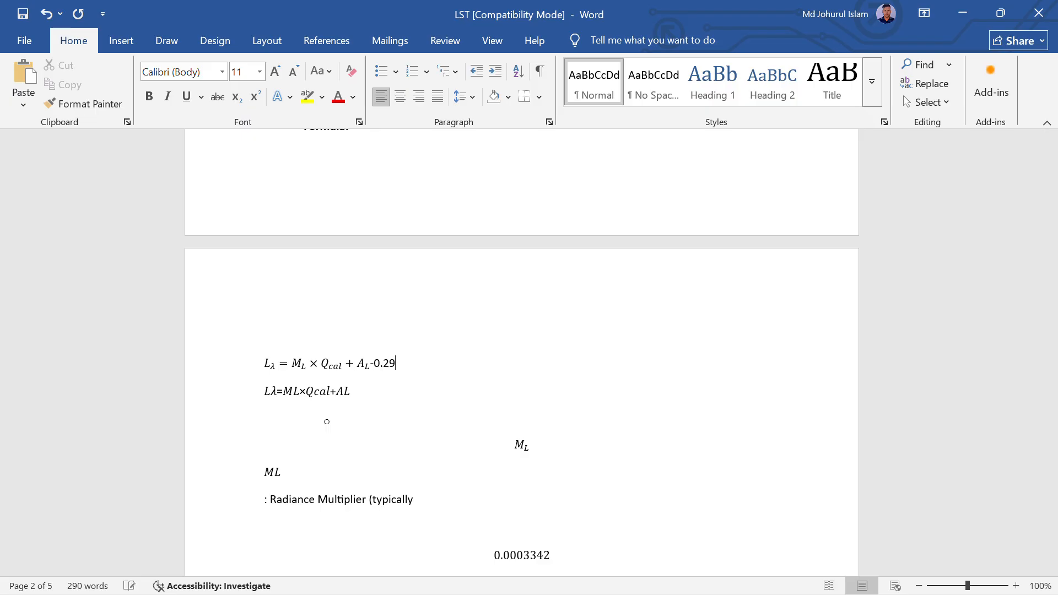
{"action": "type", "text": "29"}
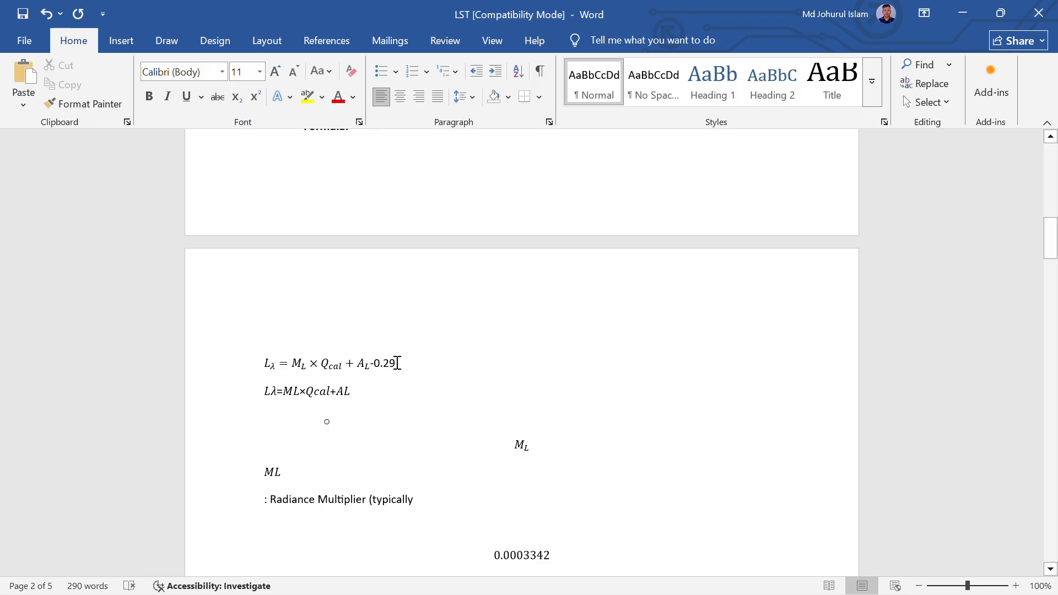
{"action": "left_click_drag", "start_coordinate": [397, 363], "coordinate": [236, 366]}
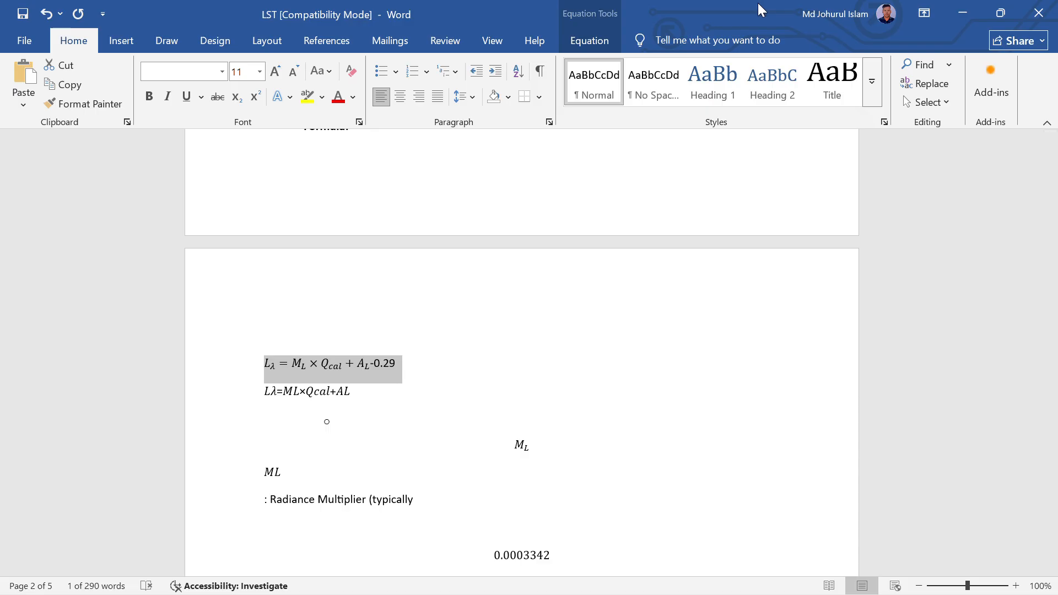
Switch back to ArcMap and begin the Raster Calculator expression with an opening parenthesis.
{"action": "left_click", "coordinate": [961, 13]}
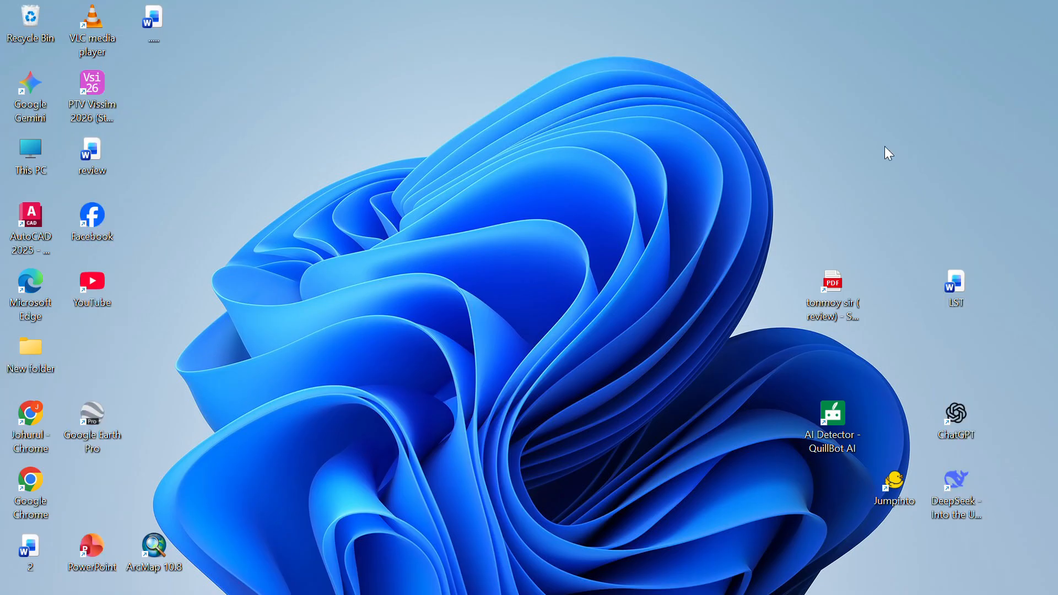
{"action": "mouse_move", "coordinate": [653, 591]}
{"action": "left_click", "coordinate": [700, 576]}
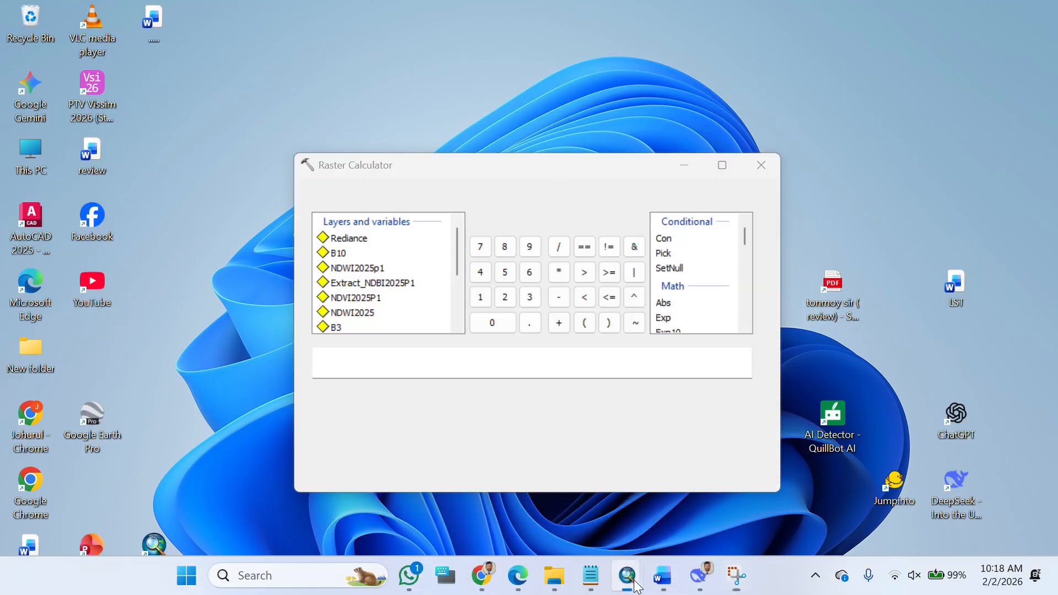
{"action": "left_click", "coordinate": [338, 354]}
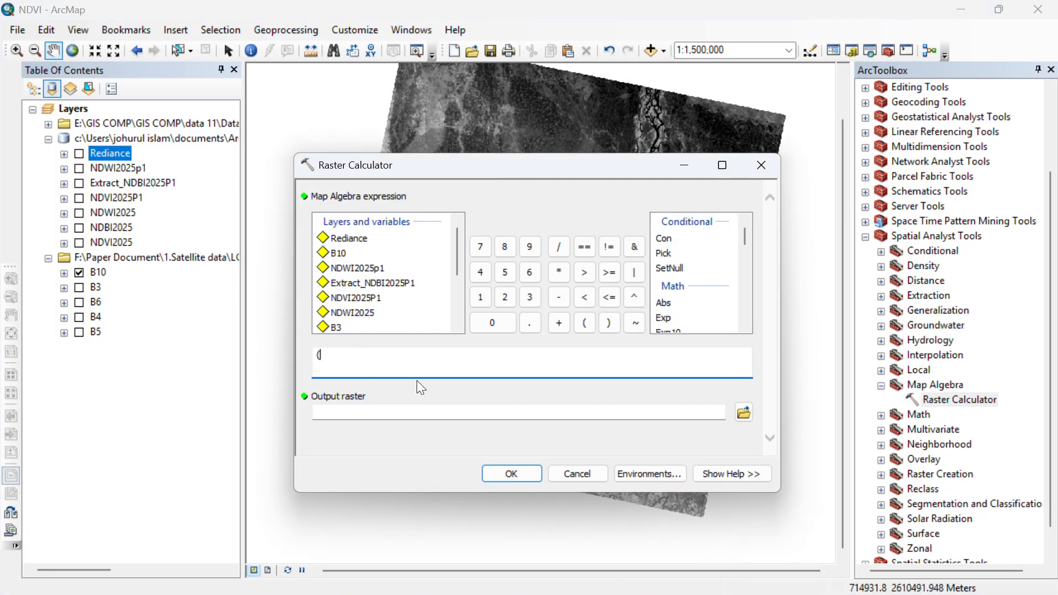
Switch to File Explorer and open the MTL metadata text file in the LC09_L1TP_138043_20250327_20250327_02_T1 folder.
{"action": "key", "text": "super+d"}
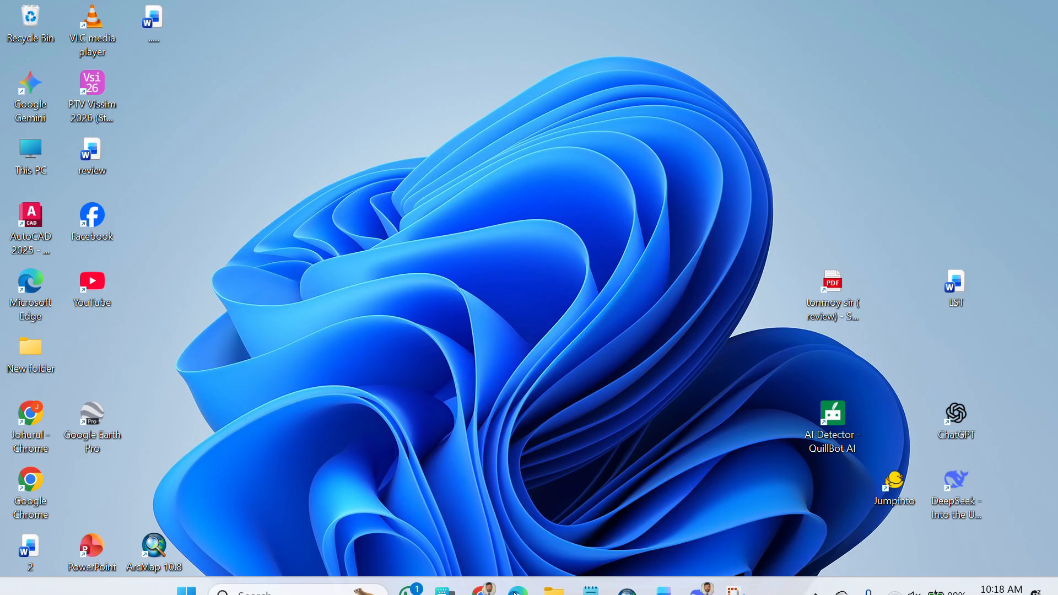
{"action": "mouse_move", "coordinate": [671, 587]}
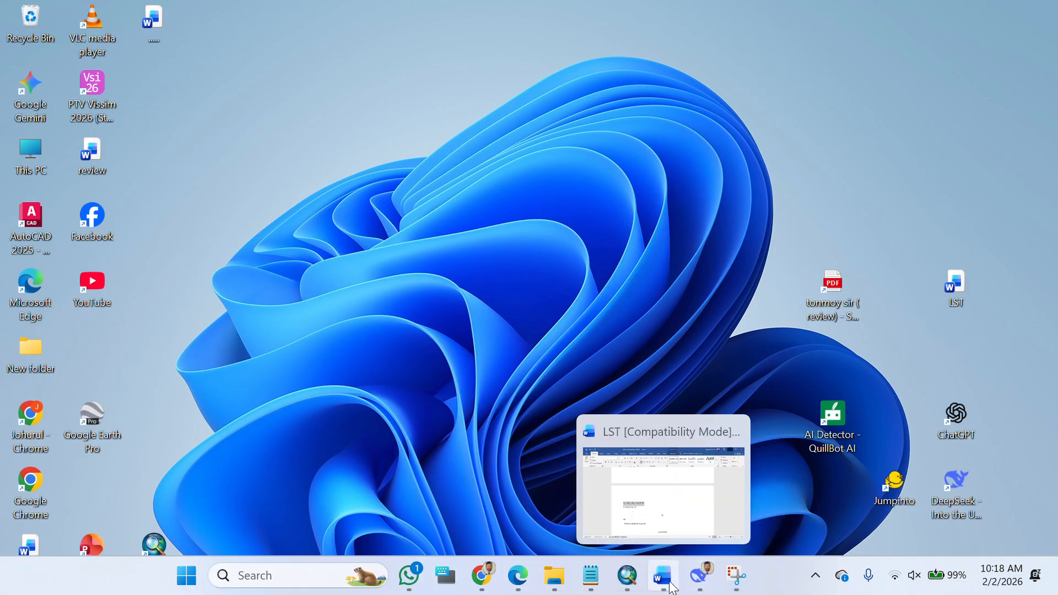
{"action": "left_click", "coordinate": [572, 585]}
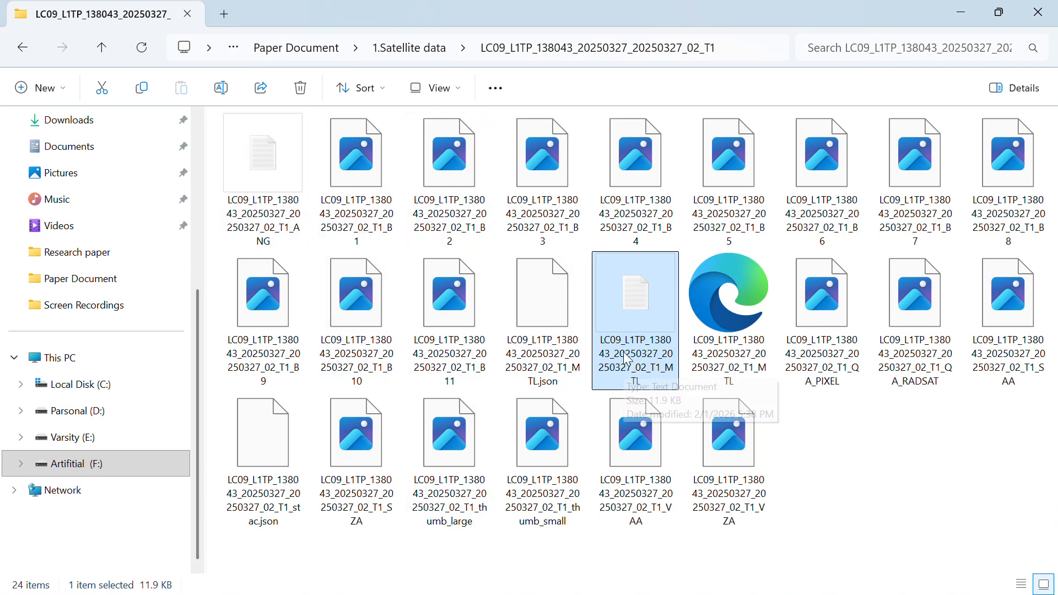
{"action": "double_click", "coordinate": [638, 321]}
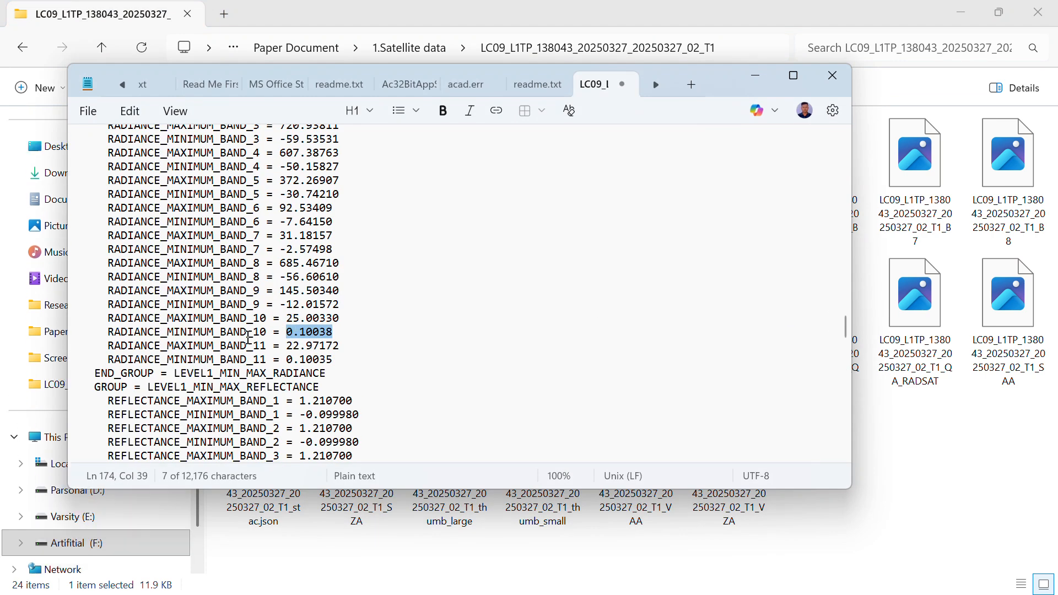
Look up RADIANCE_MULT_BAND_10 in the LEVEL1_RADIOMETRIC_RESCALING group of the metadata file.
{"action": "scroll", "coordinate": [138, 338], "scroll_direction": "up", "scroll_amount": 4}
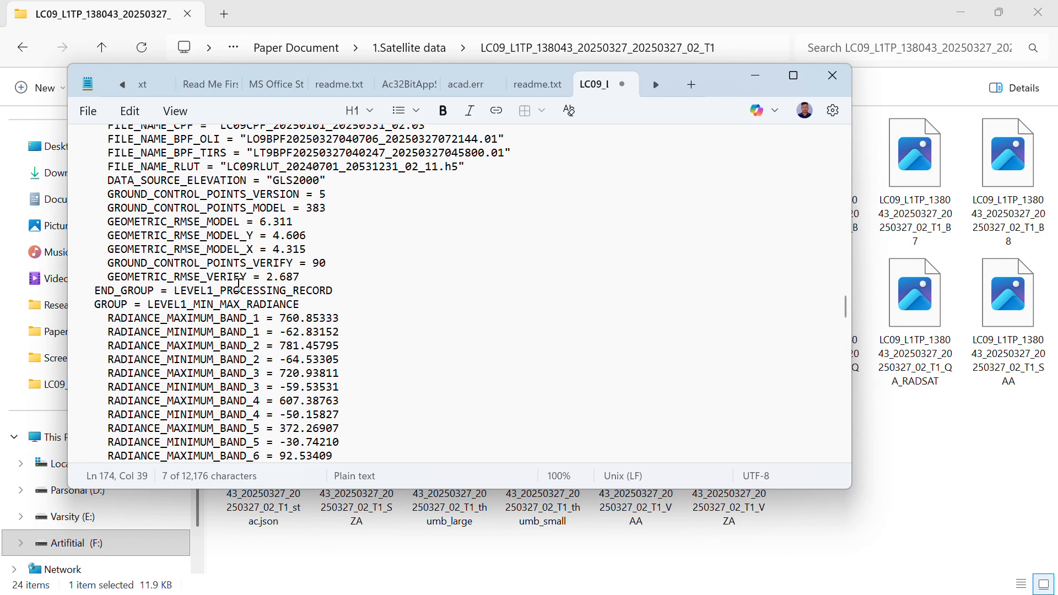
{"action": "scroll", "coordinate": [240, 282], "scroll_direction": "down", "scroll_amount": 11}
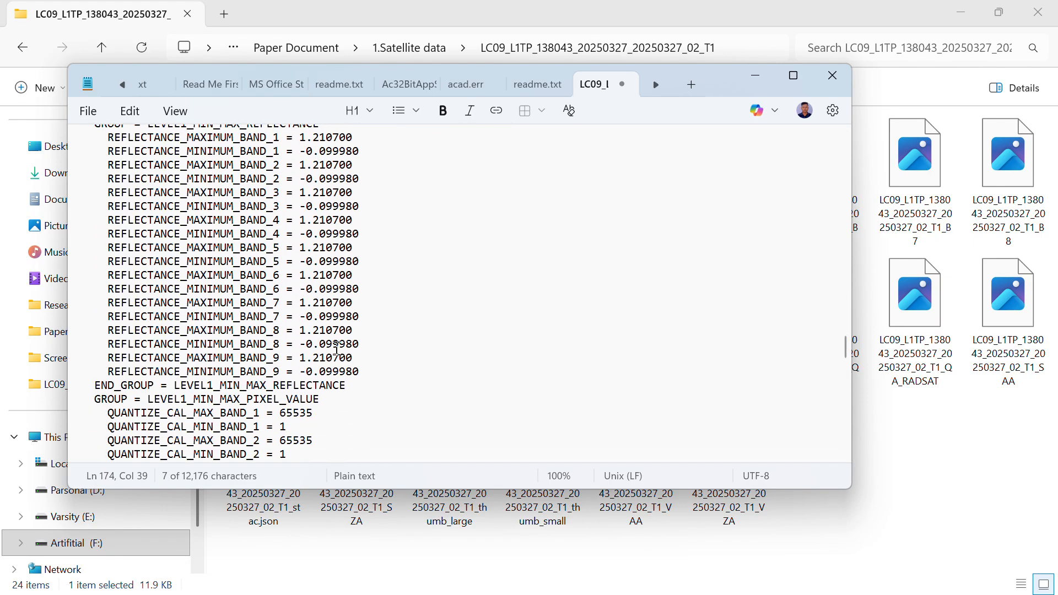
{"action": "scroll", "coordinate": [332, 348], "scroll_direction": "down", "scroll_amount": 1}
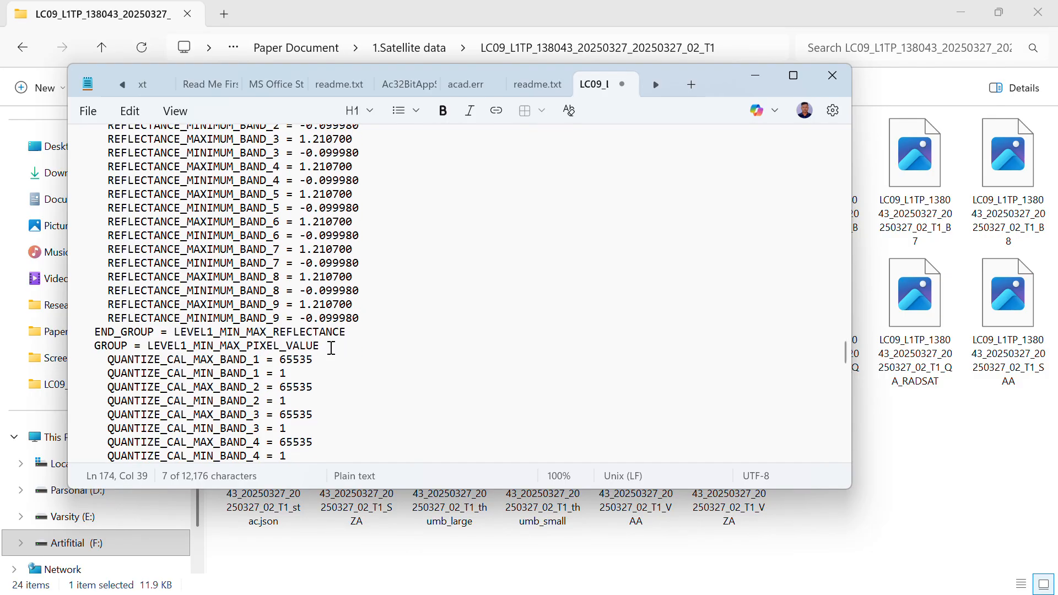
{"action": "scroll", "coordinate": [328, 340], "scroll_direction": "down", "scroll_amount": 1}
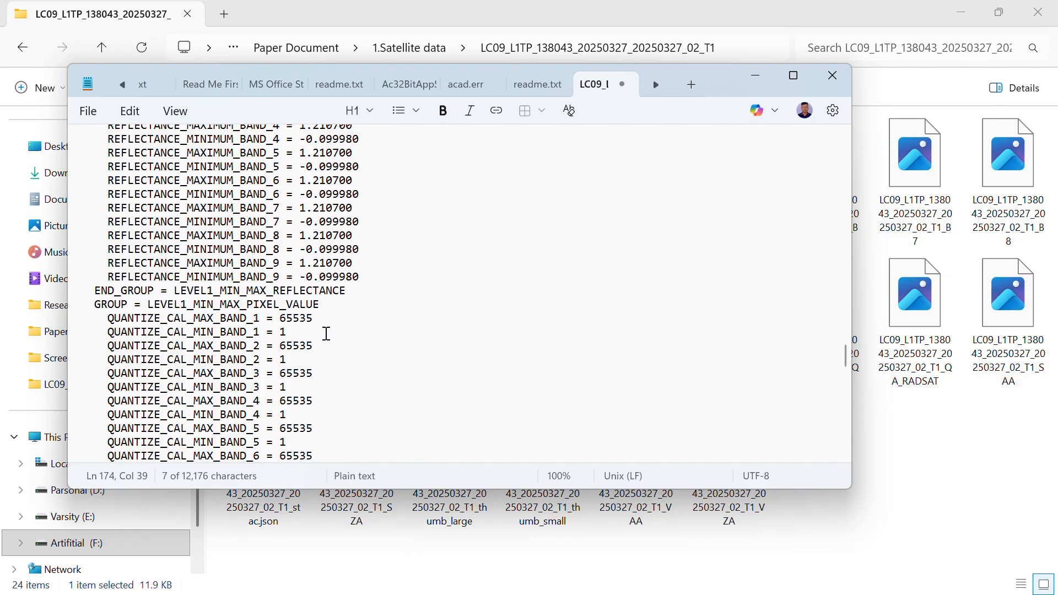
{"action": "scroll", "coordinate": [326, 333], "scroll_direction": "down", "scroll_amount": 6}
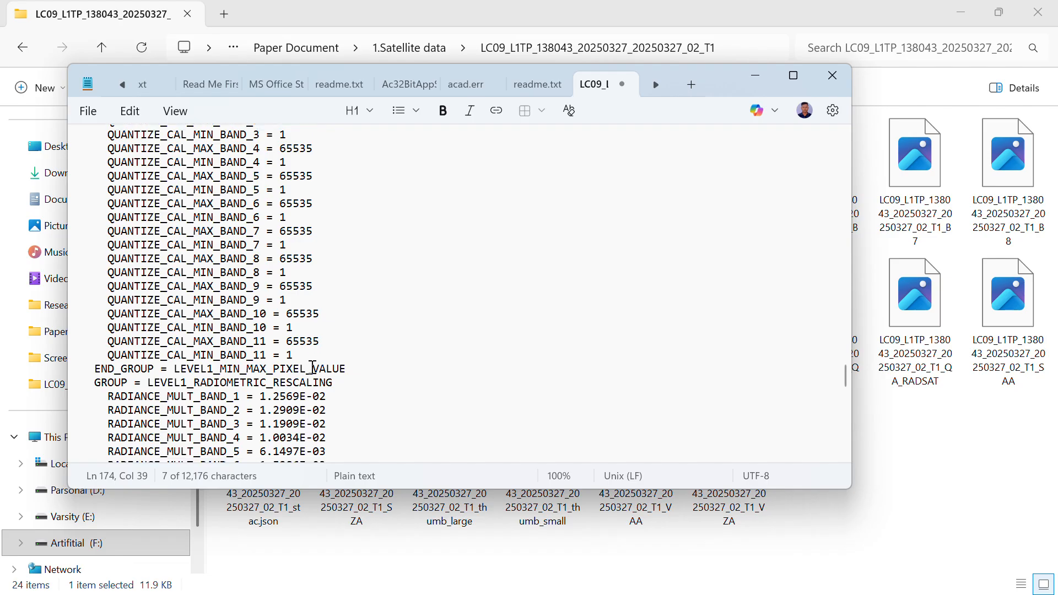
{"action": "scroll", "coordinate": [313, 368], "scroll_direction": "down", "scroll_amount": 4}
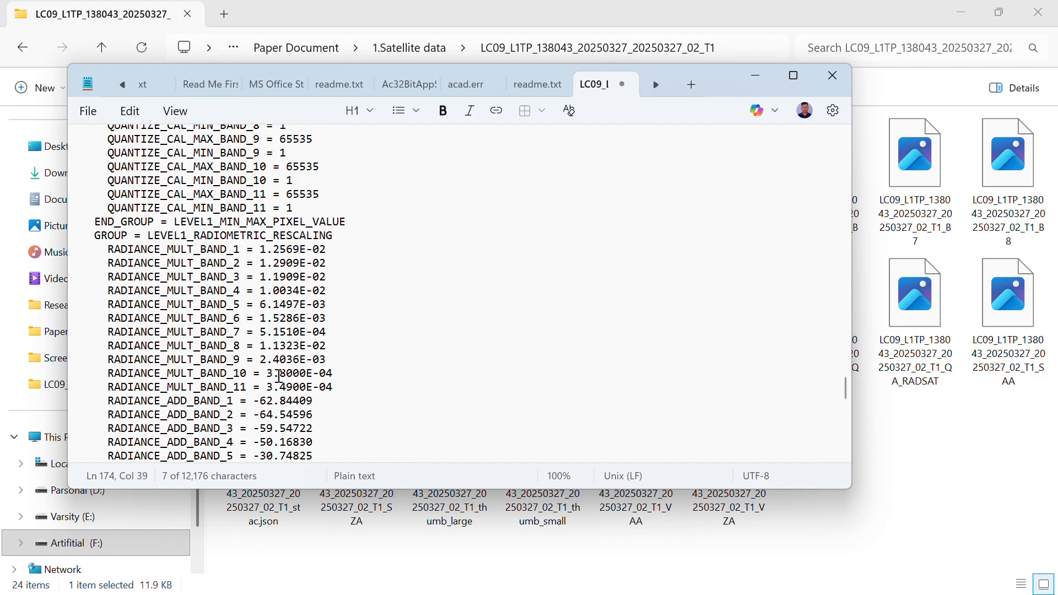
Switch back to ArcMap and extend the Raster Calculator expression to (0.0003800 * "B10" +.
{"action": "left_click", "coordinate": [750, 80]}
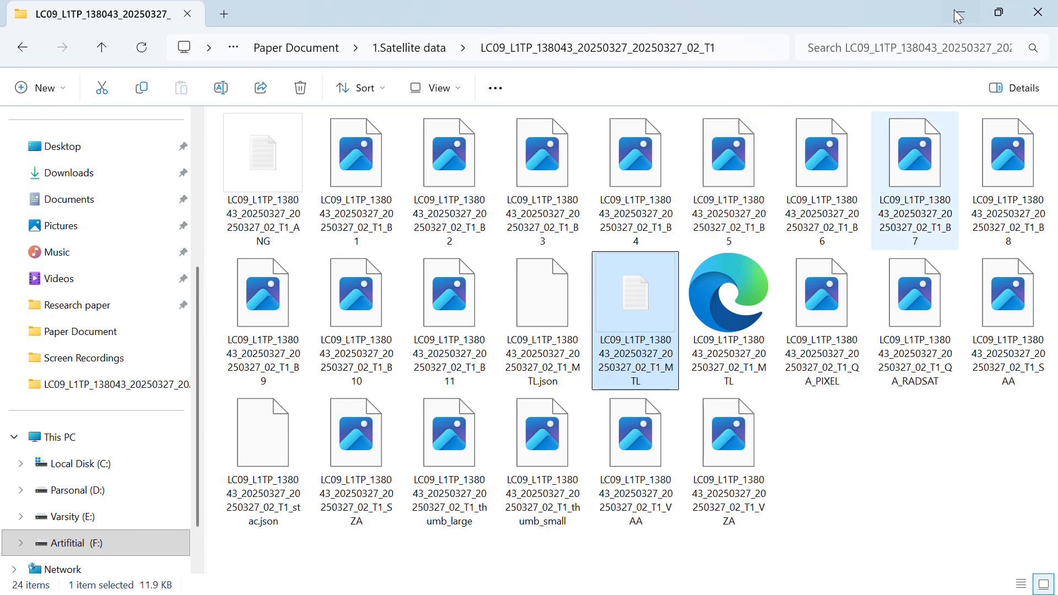
{"action": "left_click", "coordinate": [961, 12]}
{"action": "mouse_move", "coordinate": [606, 588]}
{"action": "left_click", "coordinate": [639, 581]}
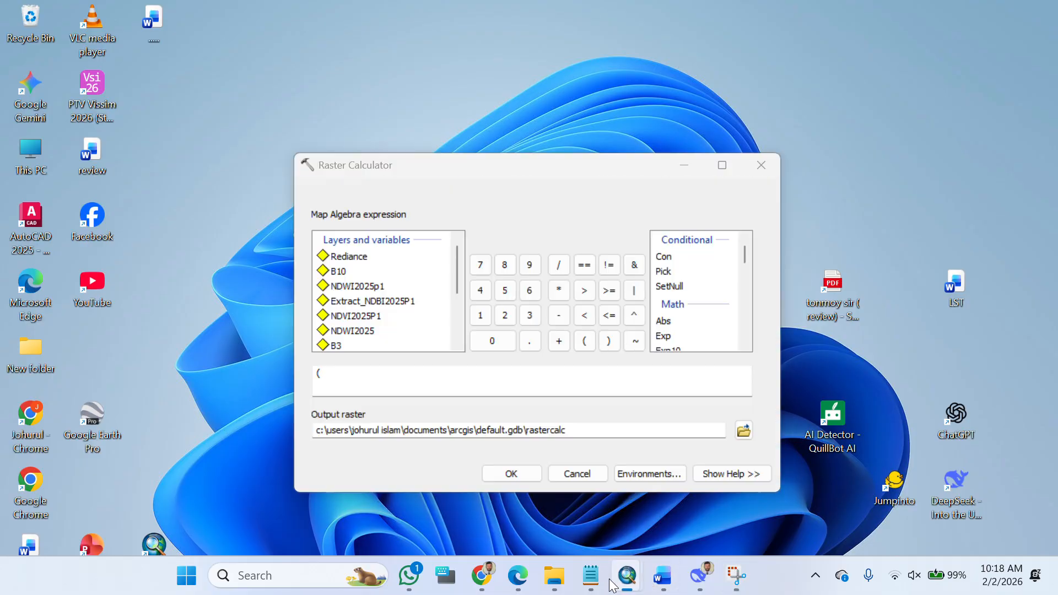
{"action": "left_click", "coordinate": [396, 389]}
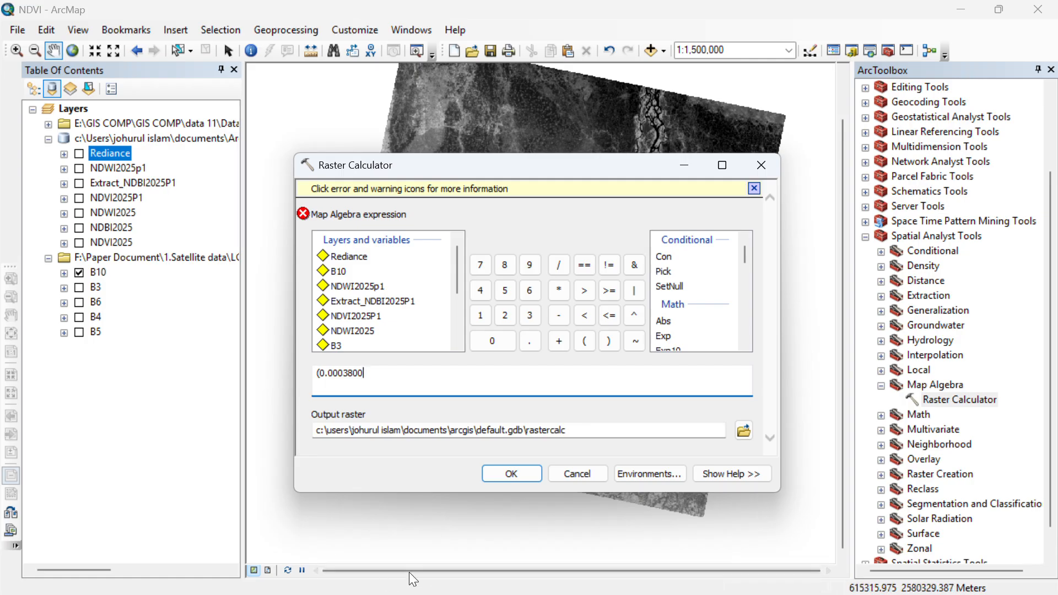
{"action": "left_click", "coordinate": [559, 290]}
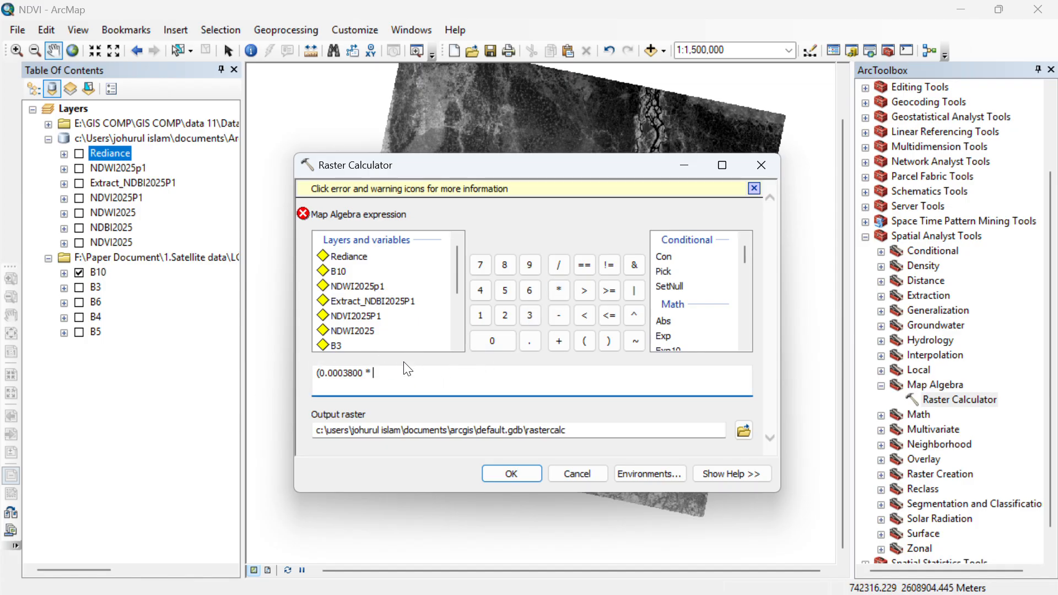
{"action": "double_click", "coordinate": [341, 272]}
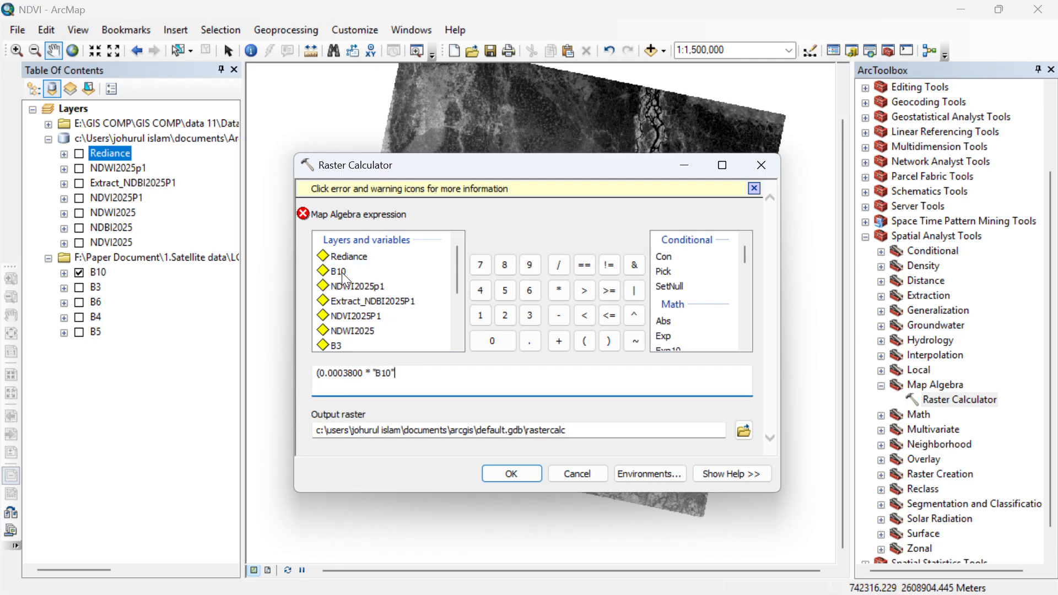
{"action": "left_click", "coordinate": [559, 341]}
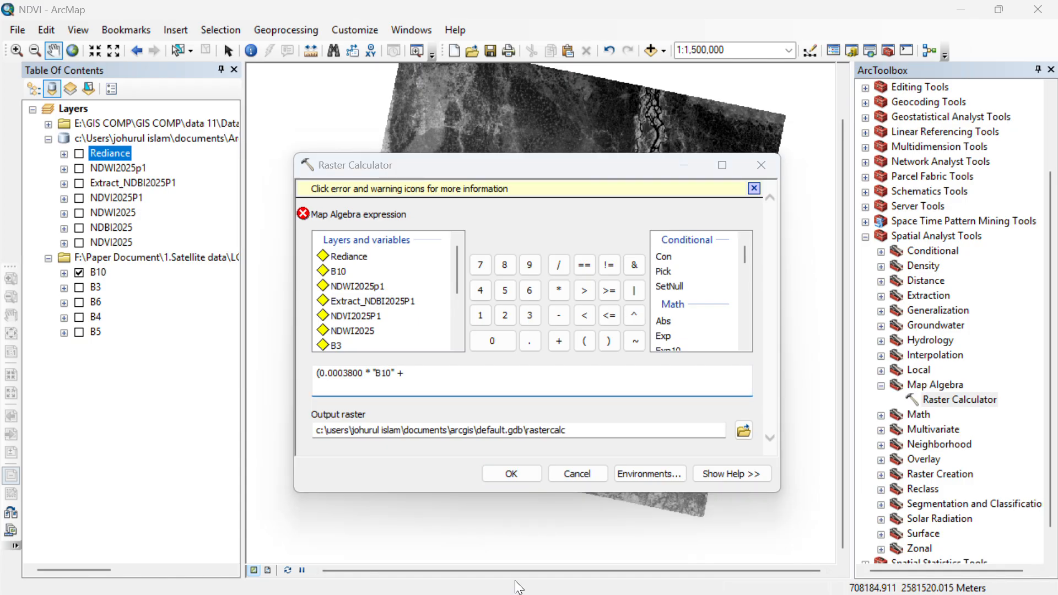
Switch to the MTL metadata file and copy the RADIANCE_MINIMUM_BAND_10 value from the LEVEL1_MIN_MAX_RADIANCE group.
{"action": "key", "text": "super+Tab"}
{"action": "left_click", "coordinate": [395, 304]}
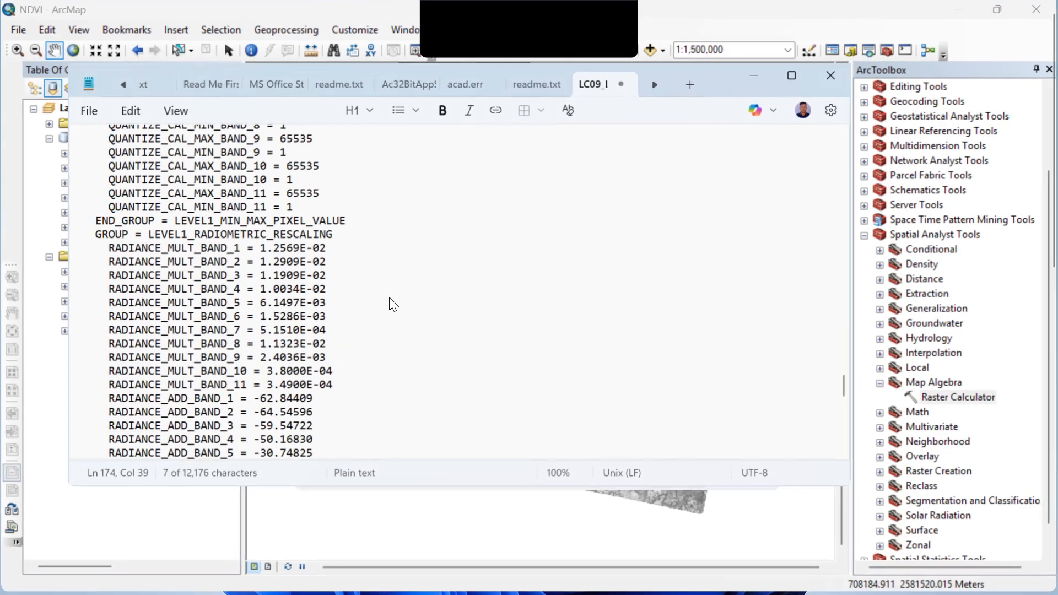
{"action": "scroll", "coordinate": [301, 314], "scroll_direction": "up", "scroll_amount": 2}
{"action": "scroll", "coordinate": [300, 314], "scroll_direction": "up", "scroll_amount": 20}
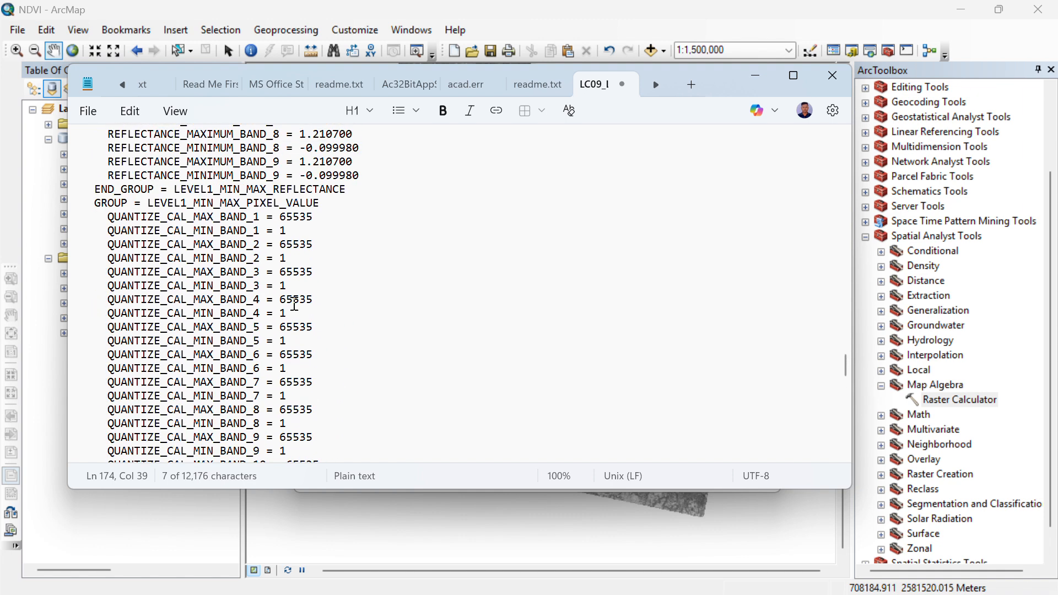
{"action": "scroll", "coordinate": [282, 270], "scroll_direction": "up", "scroll_amount": 4}
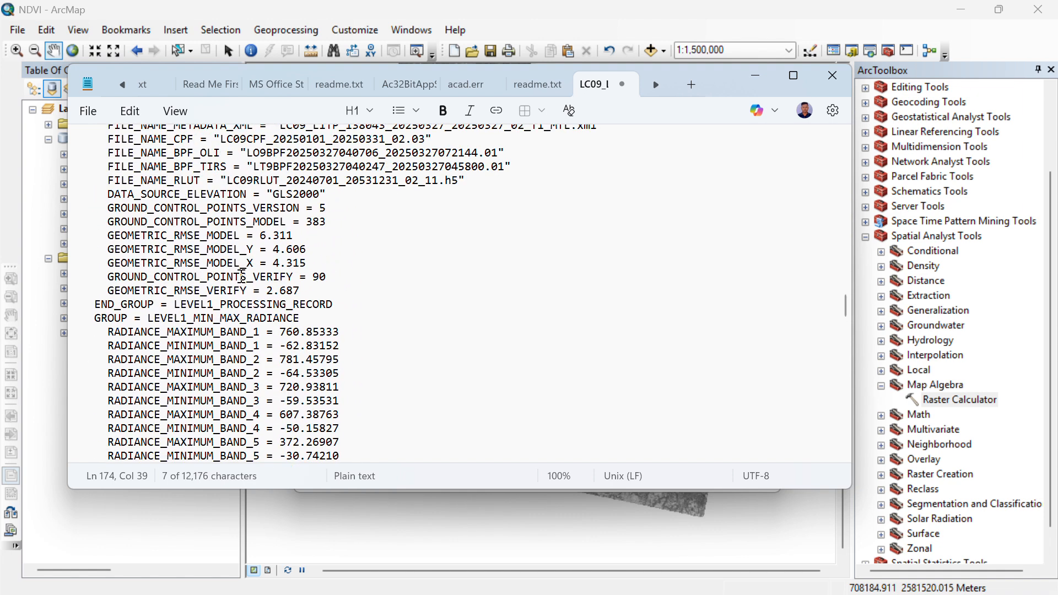
{"action": "scroll", "coordinate": [137, 299], "scroll_direction": "down", "scroll_amount": 5}
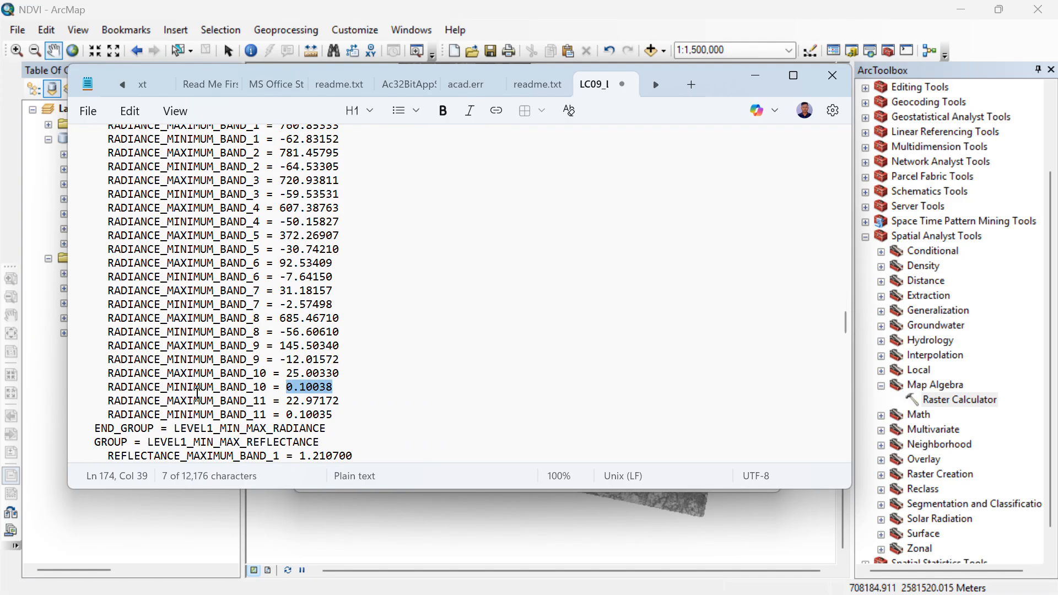
{"action": "right_click", "coordinate": [299, 392]}
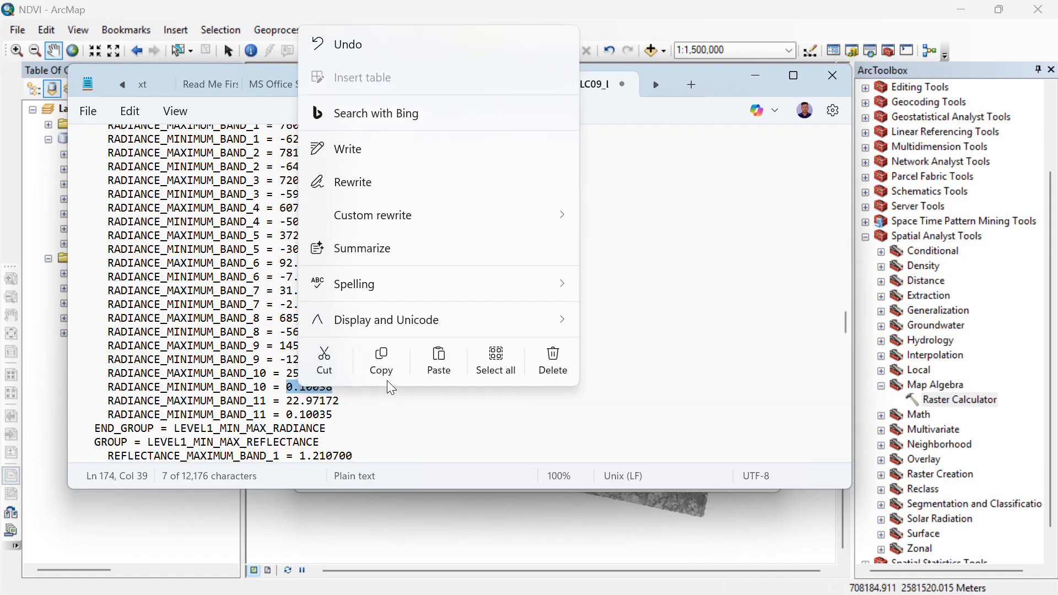
{"action": "left_click", "coordinate": [380, 364]}
Return to ArcMap and complete the Raster Calculator expression as (0.0003800 * "B10" + 0.10038-0.29).
{"action": "key", "text": "super+d"}
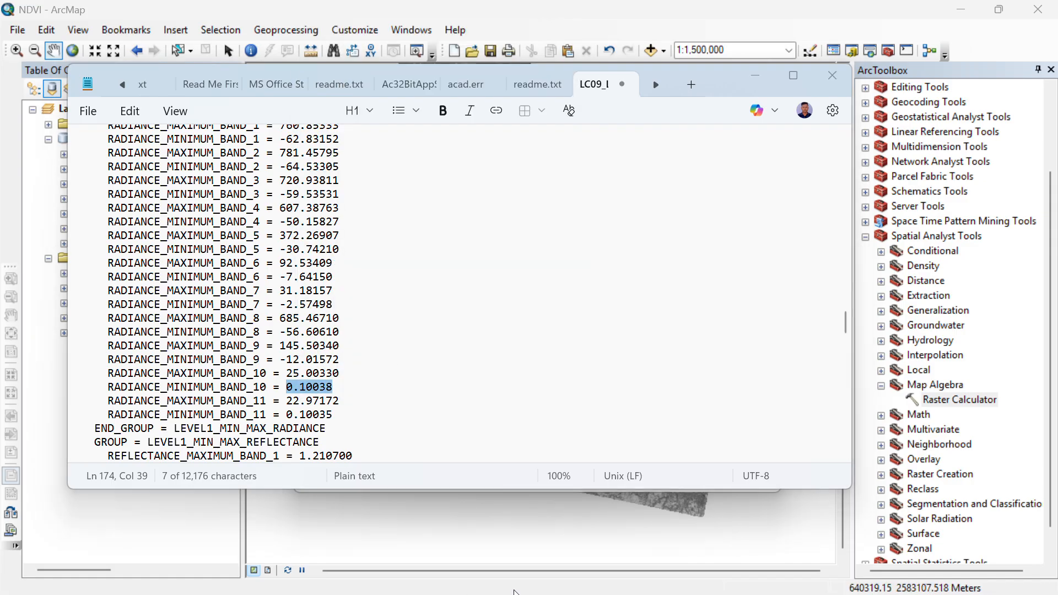
{"action": "key", "text": "super+d"}
{"action": "key", "text": "super+Tab"}
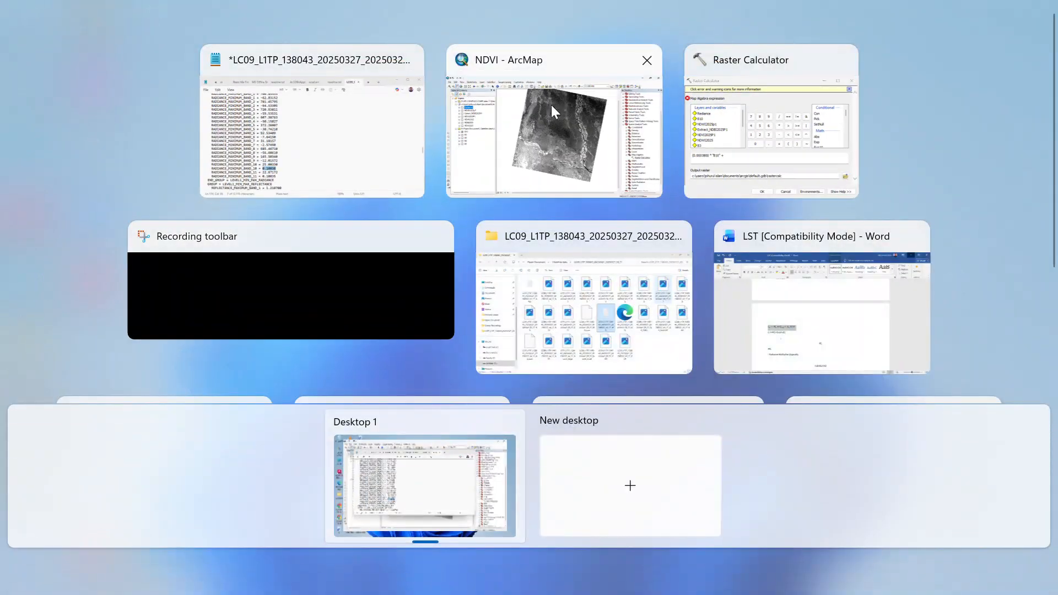
{"action": "left_click", "coordinate": [551, 105]}
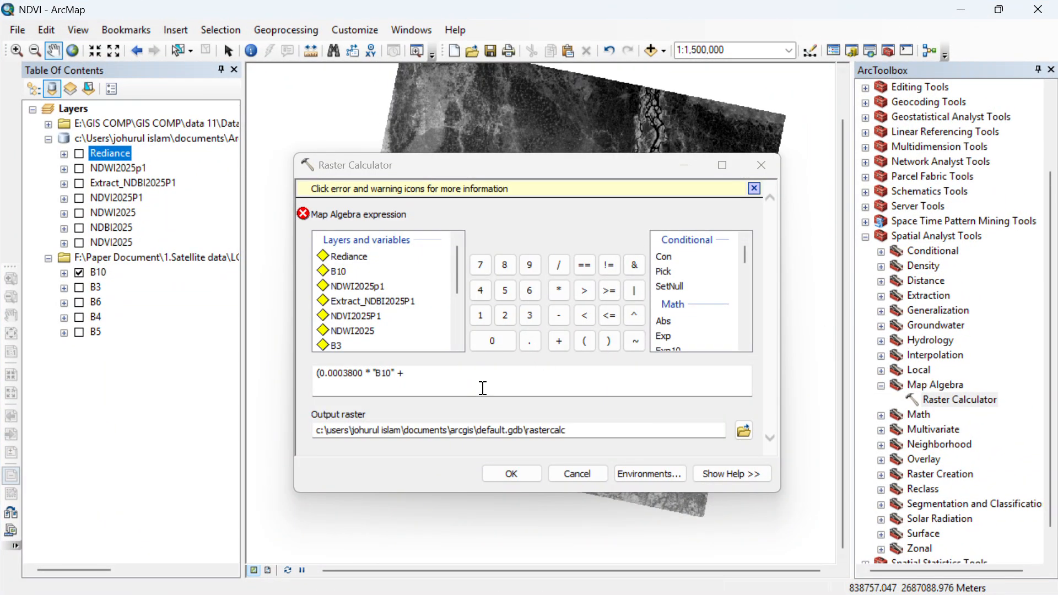
{"action": "left_click", "coordinate": [443, 373]}
{"action": "type", "text": "0.10038-0.29"}
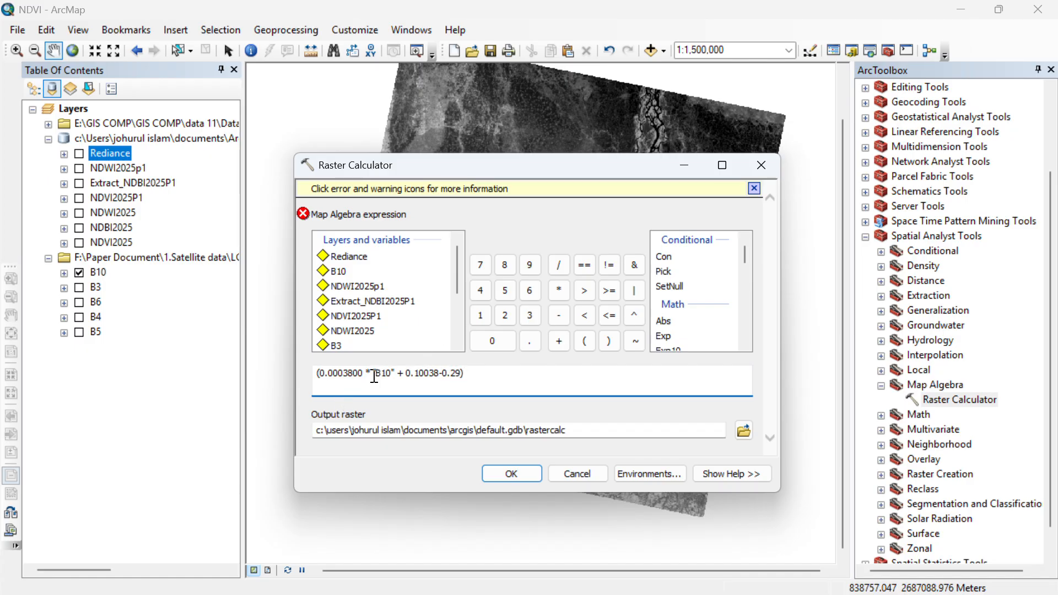
{"action": "left_click", "coordinate": [345, 211]}
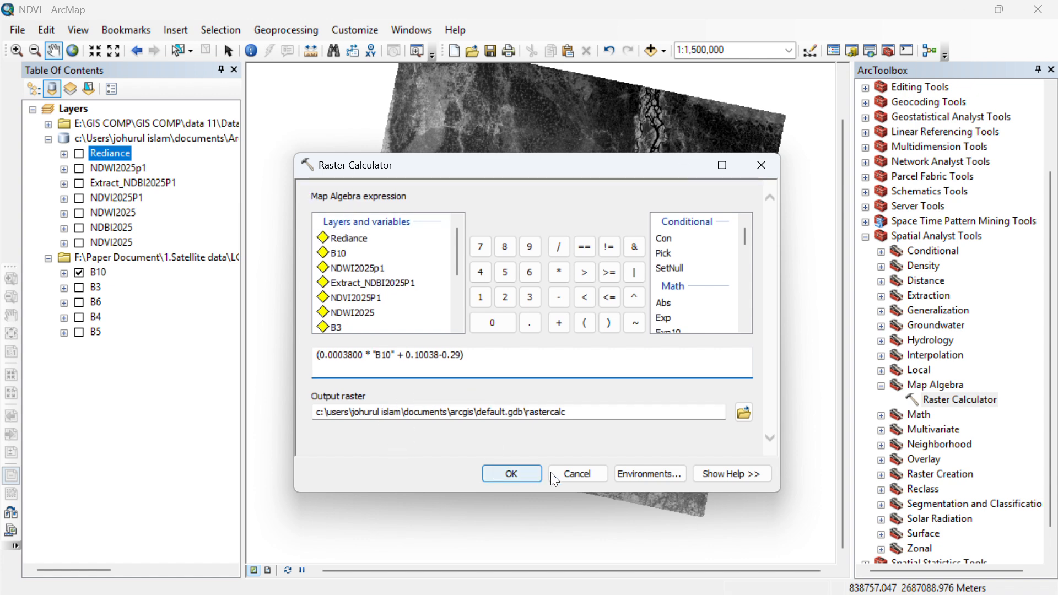
Leave the output raster name as rastercalc and close the Raster Calculator without running the expression.
{"action": "left_click_drag", "start_coordinate": [567, 412], "coordinate": [539, 412]}
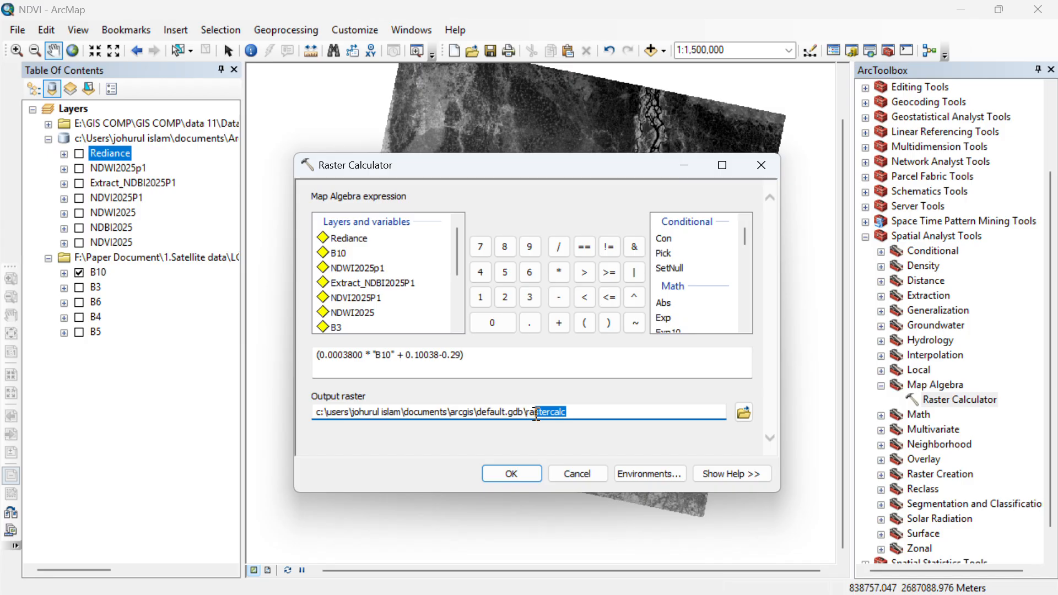
{"action": "left_click", "coordinate": [572, 412]}
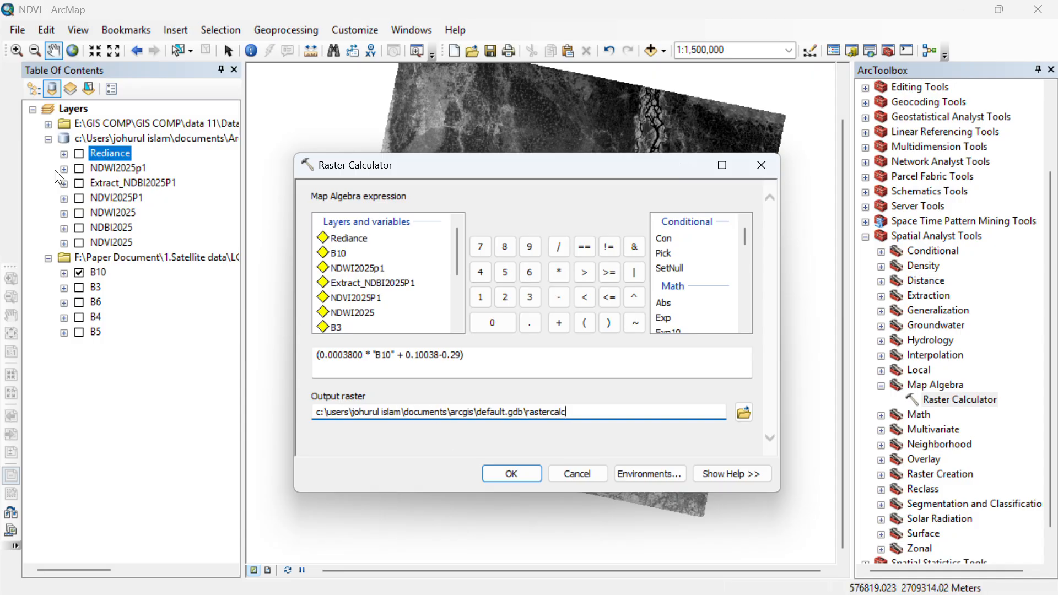
{"action": "left_click", "coordinate": [759, 166]}
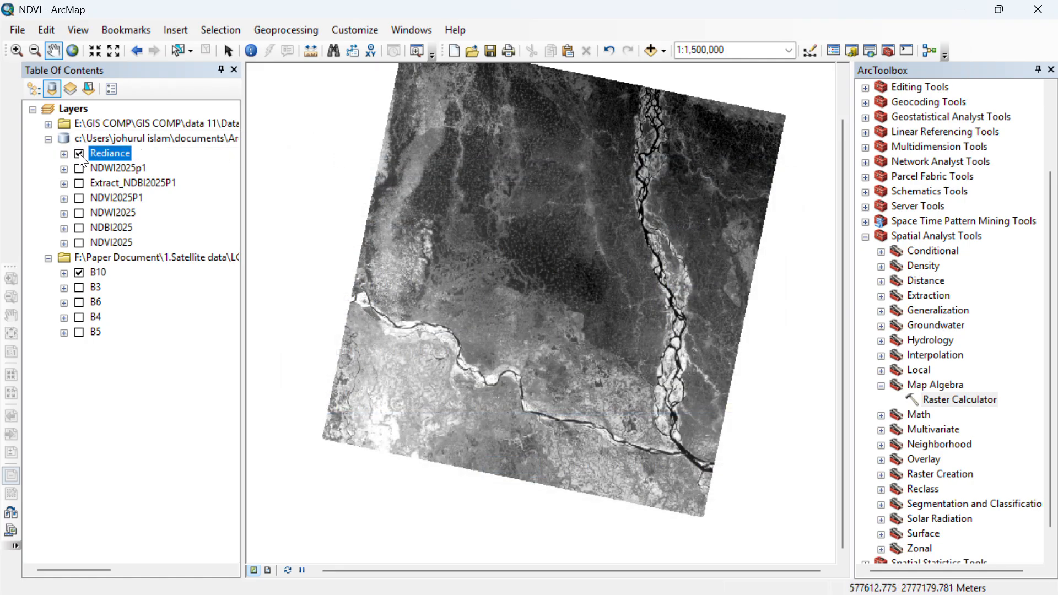
Hide the B10 layer to inspect the Rediance raster alone on the map, and hide Rediance as well.
{"action": "left_click", "coordinate": [79, 272]}
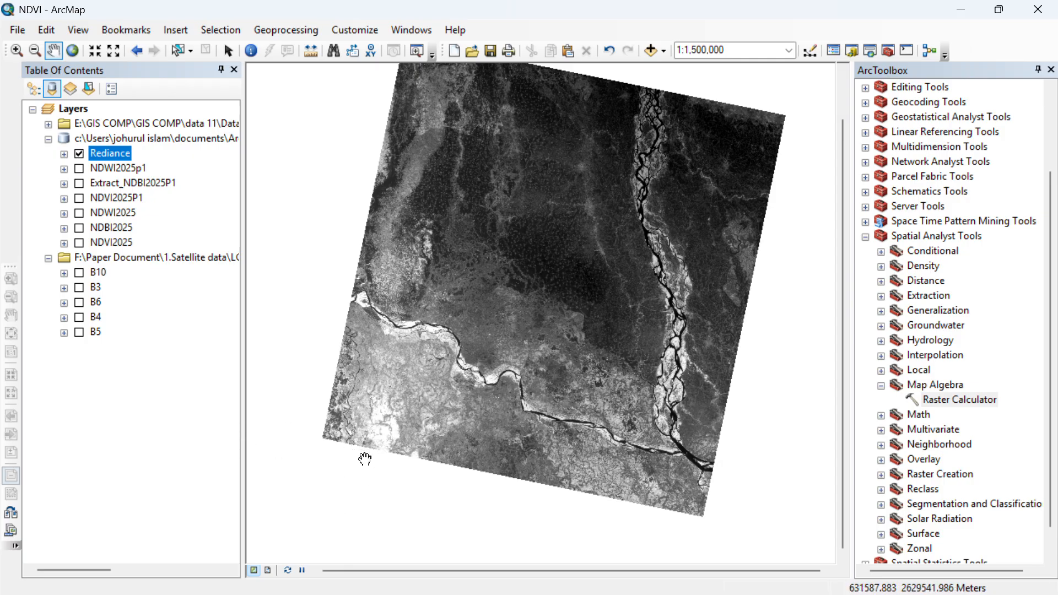
{"action": "left_click_drag", "start_coordinate": [493, 364], "coordinate": [469, 355]}
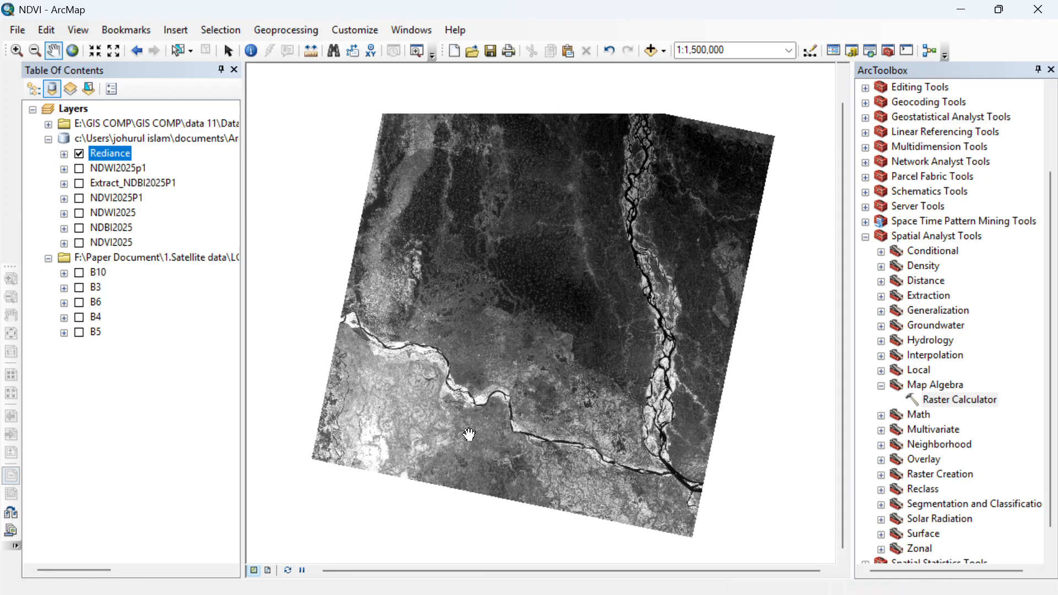
{"action": "left_click", "coordinate": [79, 154]}
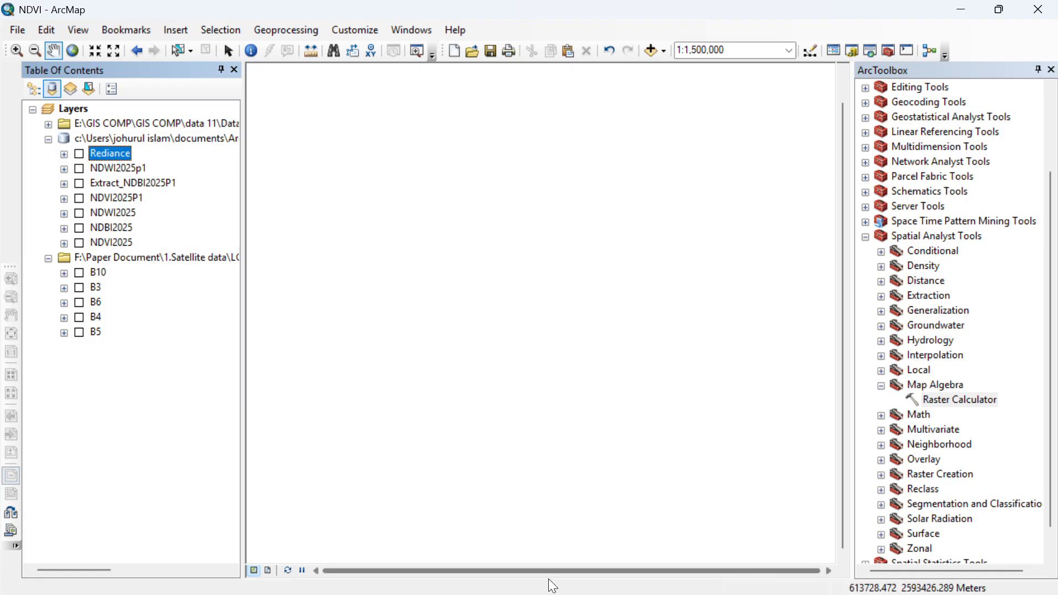
Switch to the LST document in Word and review the radiance equation and its terms.
{"action": "key", "text": "super+Tab"}
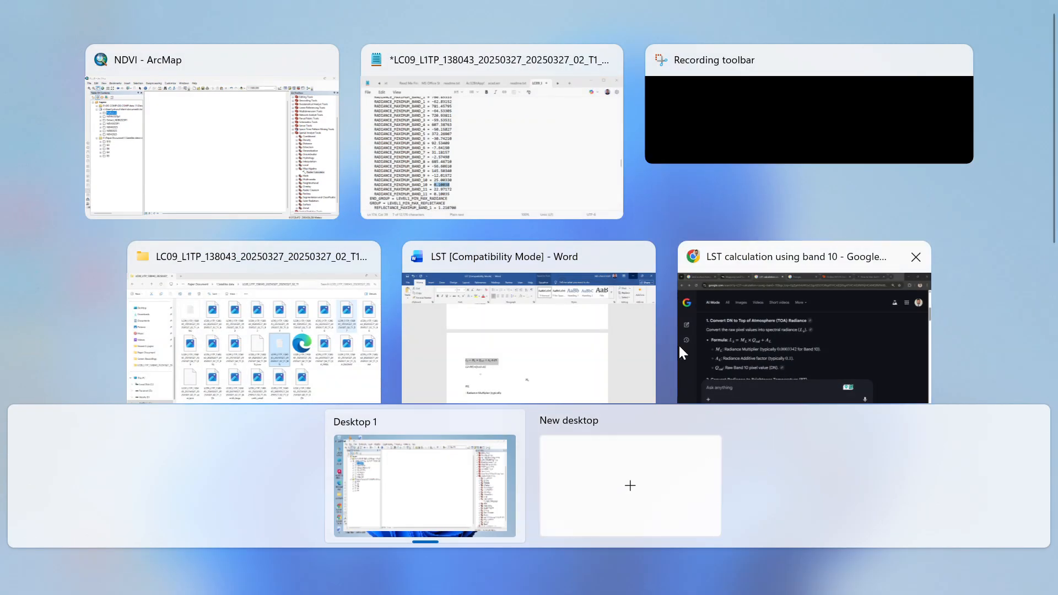
{"action": "left_click", "coordinate": [551, 315]}
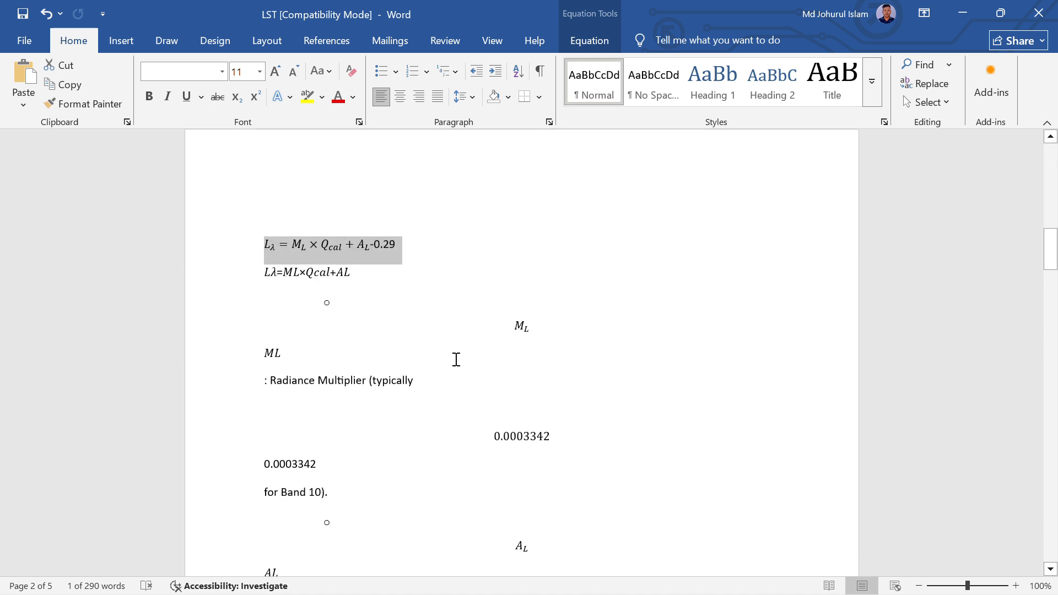
{"action": "scroll", "coordinate": [393, 347], "scroll_direction": "down", "scroll_amount": 3}
Switch to the LST calculation page in Chrome and read the brightness temperature formula with its K1 and K2 constants.
{"action": "key", "text": "super+Tab"}
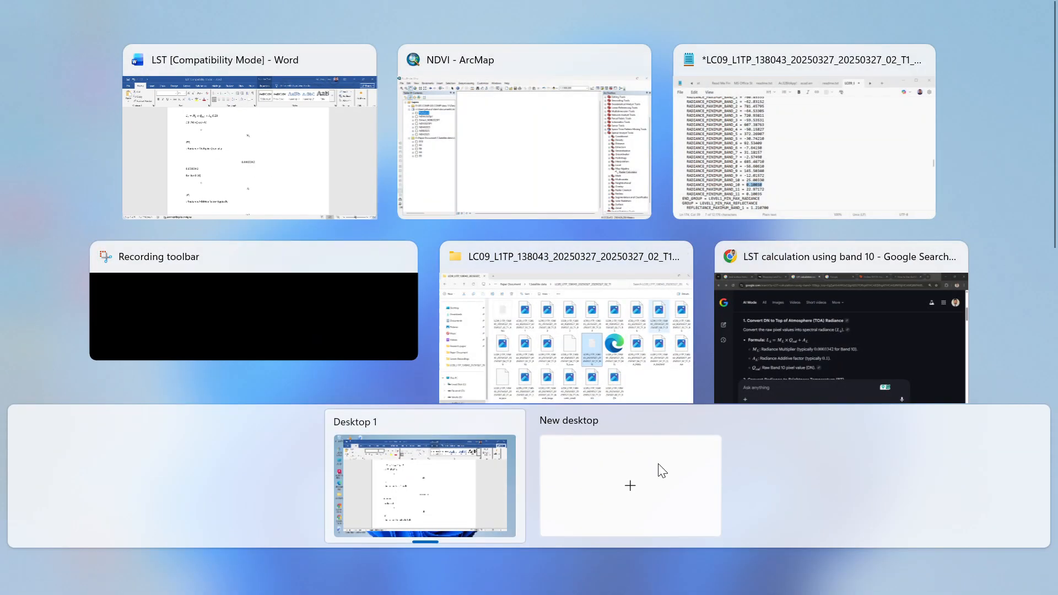
{"action": "left_click", "coordinate": [718, 331]}
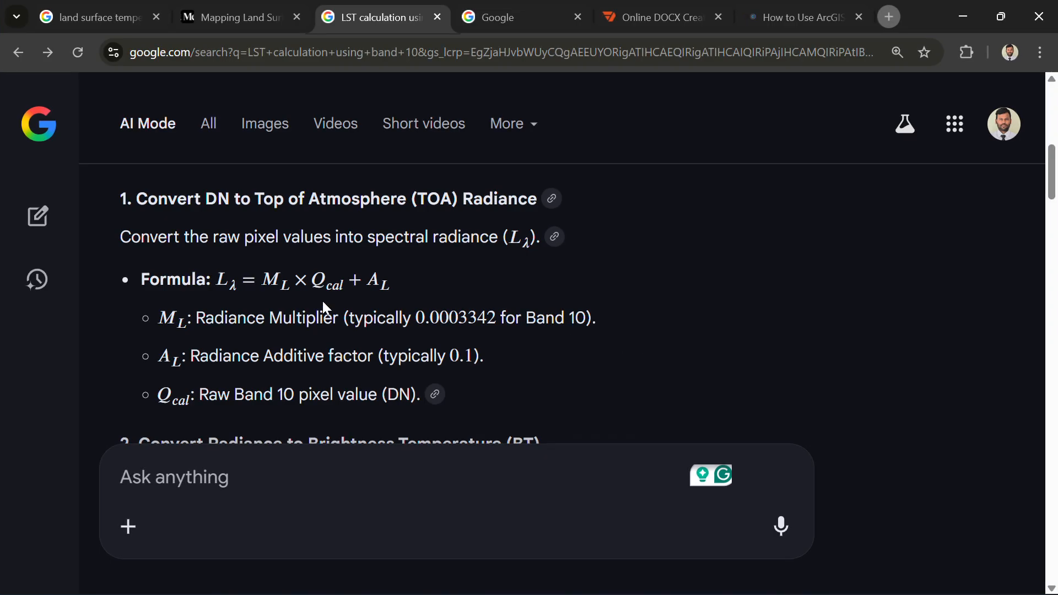
{"action": "scroll", "coordinate": [193, 309], "scroll_direction": "down", "scroll_amount": 3}
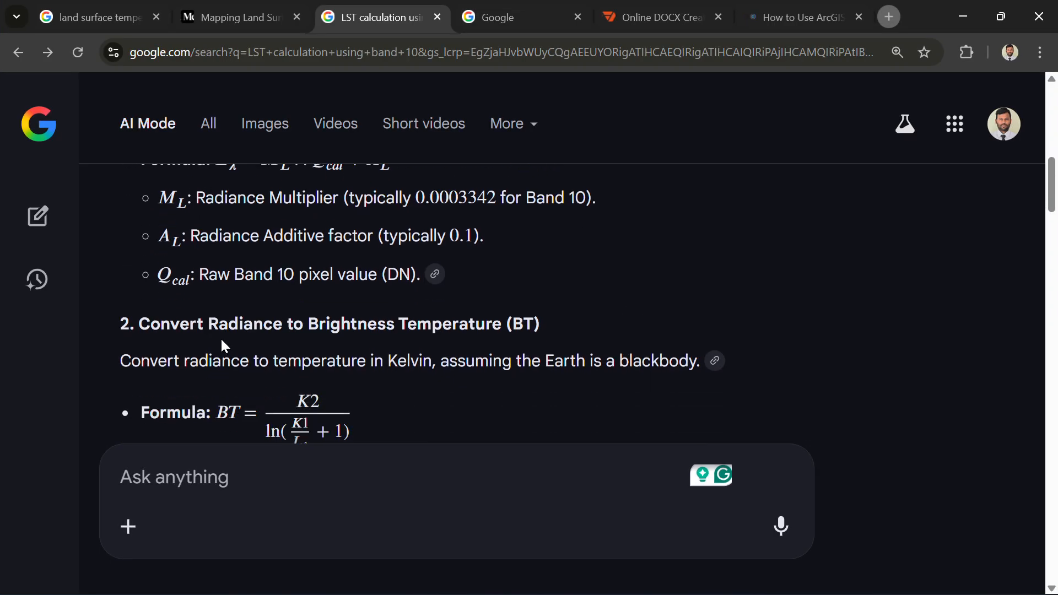
{"action": "scroll", "coordinate": [212, 308], "scroll_direction": "up", "scroll_amount": 1}
{"action": "scroll", "coordinate": [329, 252], "scroll_direction": "up", "scroll_amount": 1}
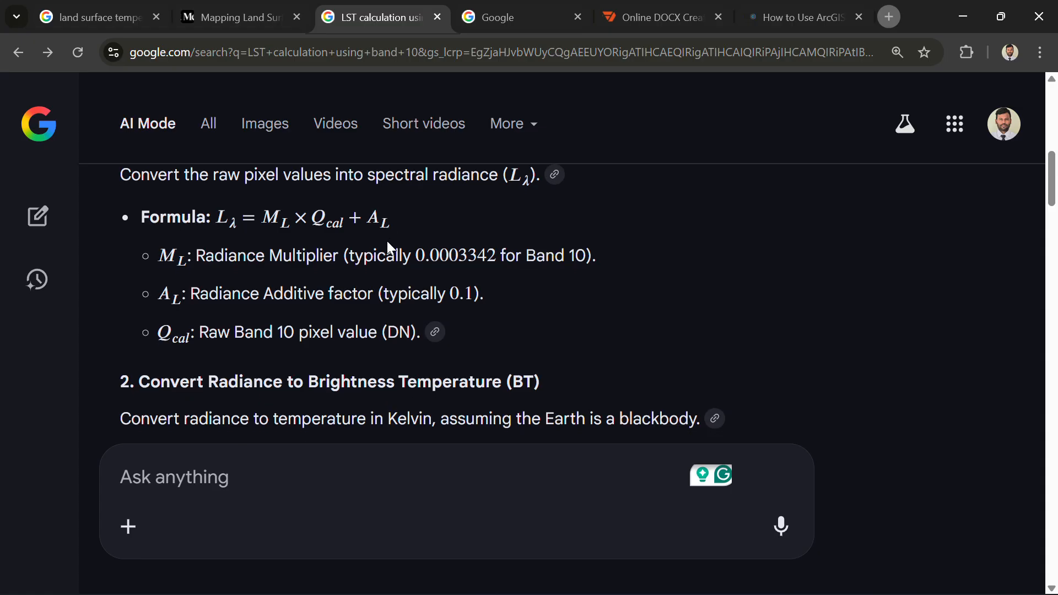
{"action": "scroll", "coordinate": [386, 240], "scroll_direction": "down", "scroll_amount": 2}
{"action": "scroll", "coordinate": [317, 374], "scroll_direction": "down", "scroll_amount": 1}
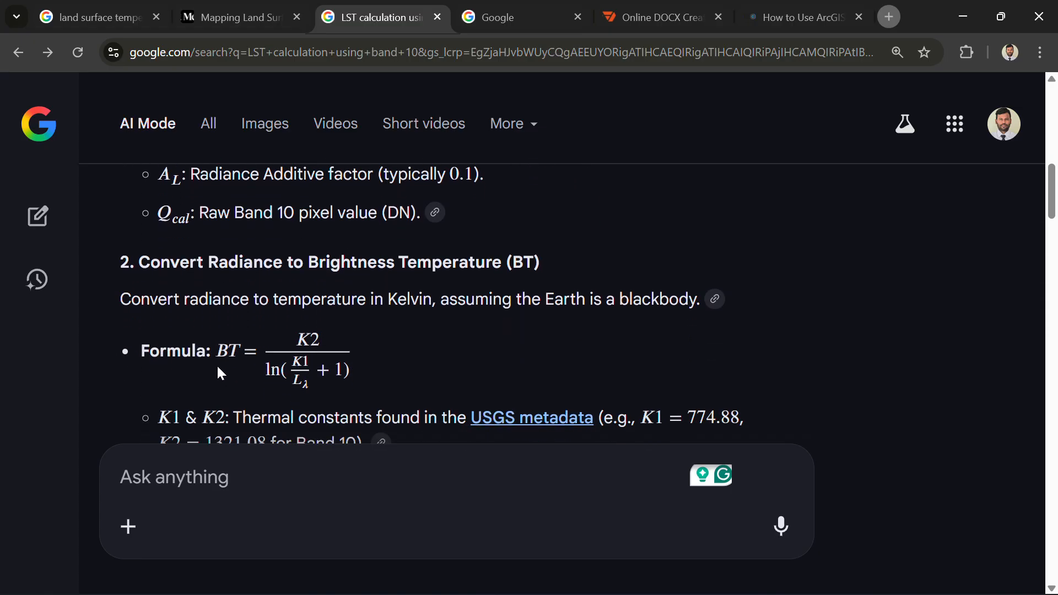
{"action": "scroll", "coordinate": [291, 346], "scroll_direction": "down", "scroll_amount": 1}
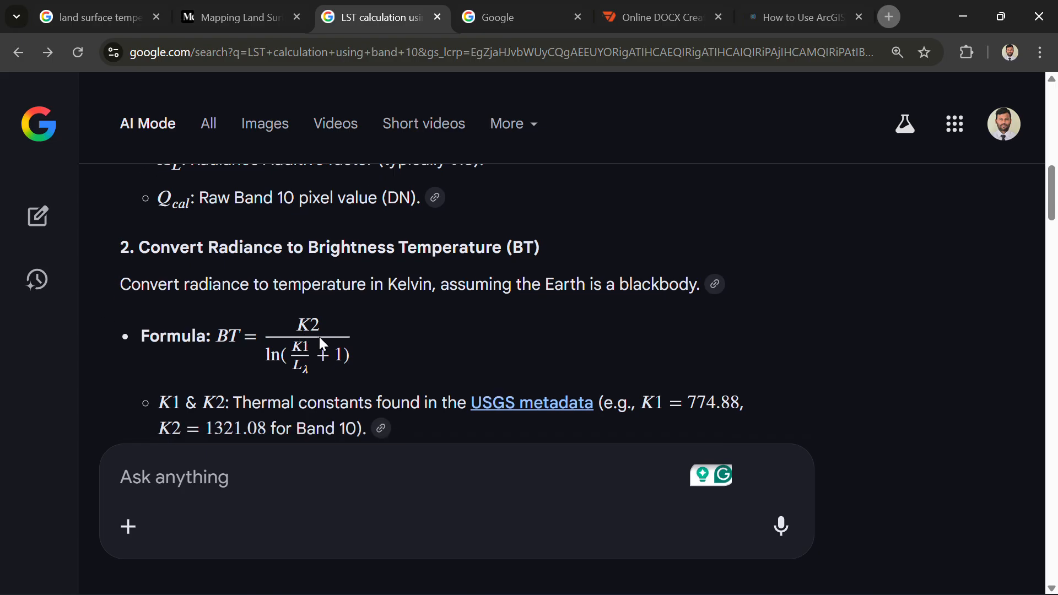
{"action": "scroll", "coordinate": [262, 355], "scroll_direction": "down", "scroll_amount": 1}
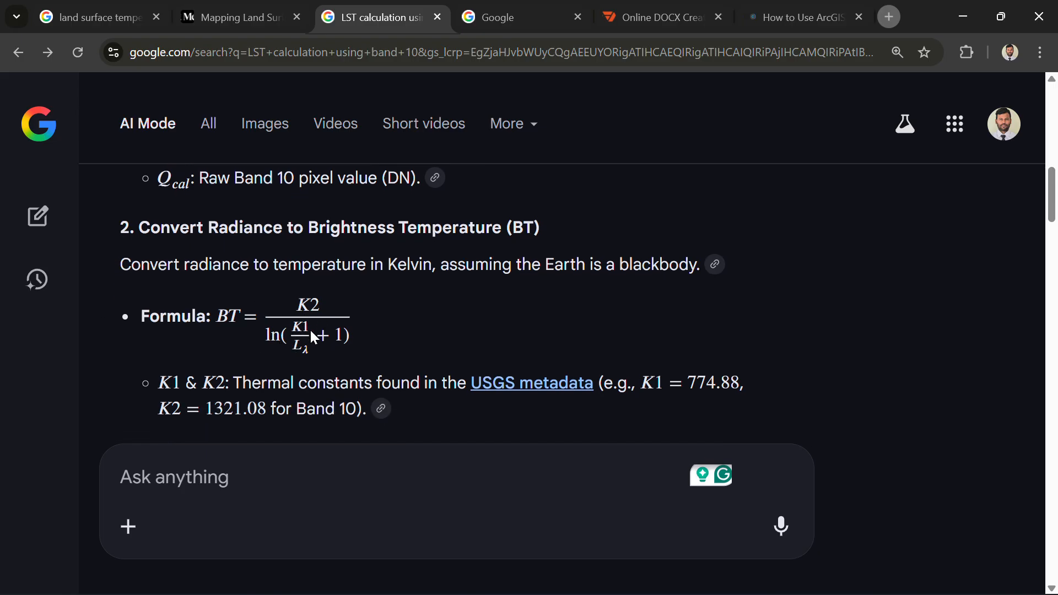
{"action": "scroll", "coordinate": [345, 334], "scroll_direction": "down", "scroll_amount": 1}
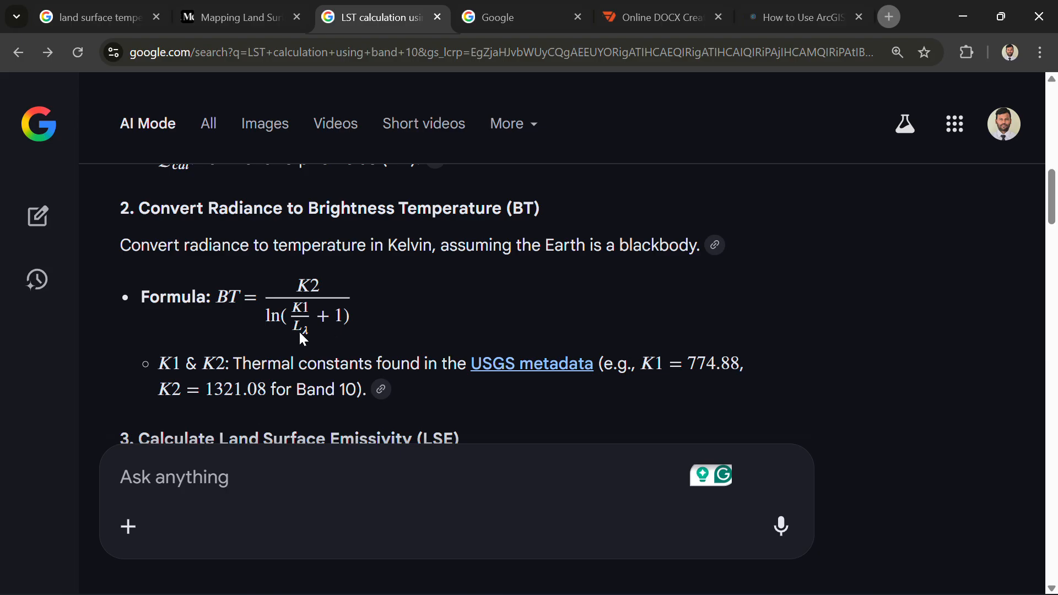
{"action": "scroll", "coordinate": [309, 350], "scroll_direction": "down", "scroll_amount": 1}
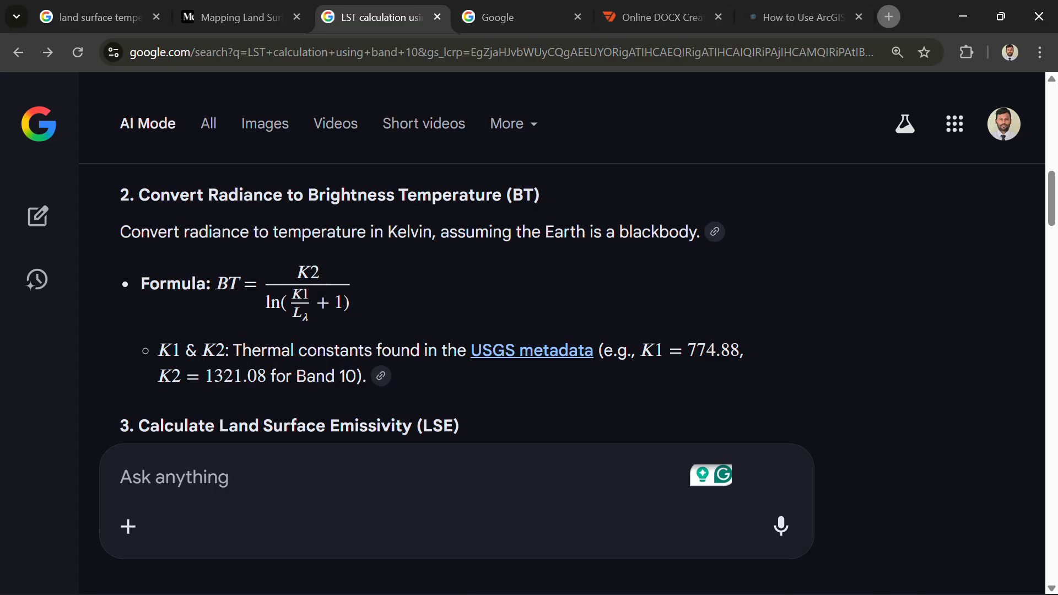
Switch to the LST document in Word and convert the brightness temperature equation to linear format.
{"action": "left_click", "coordinate": [503, 593]}
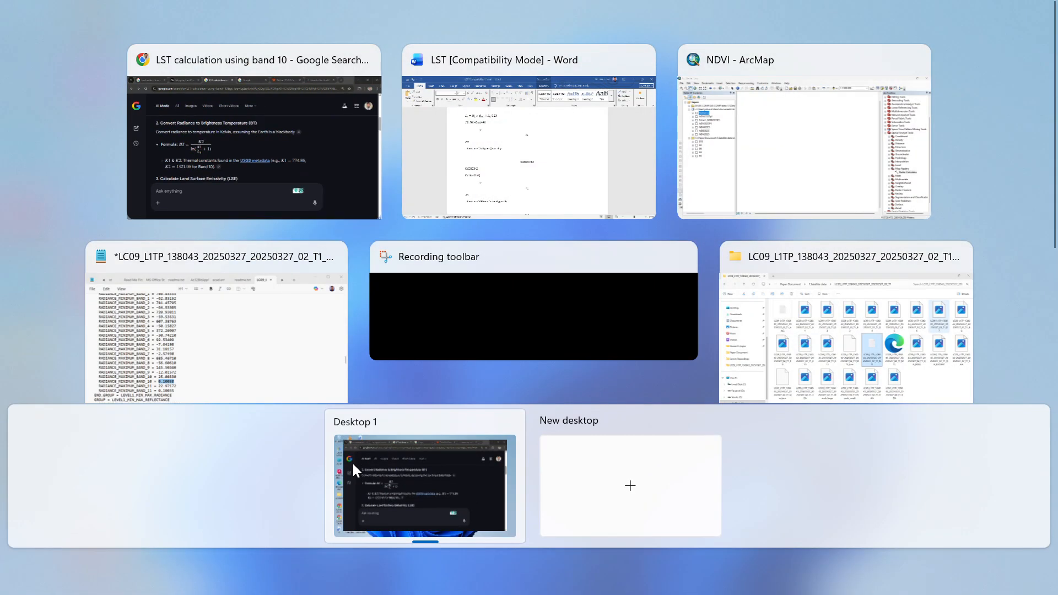
{"action": "left_click", "coordinate": [352, 462]}
{"action": "left_click", "coordinate": [503, 593]}
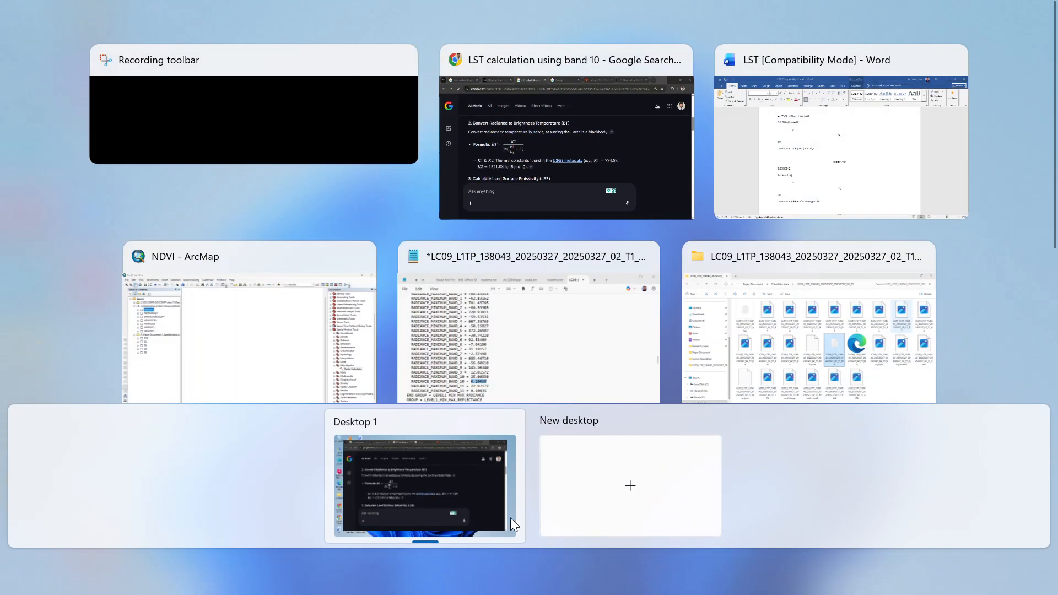
{"action": "left_click", "coordinate": [802, 185]}
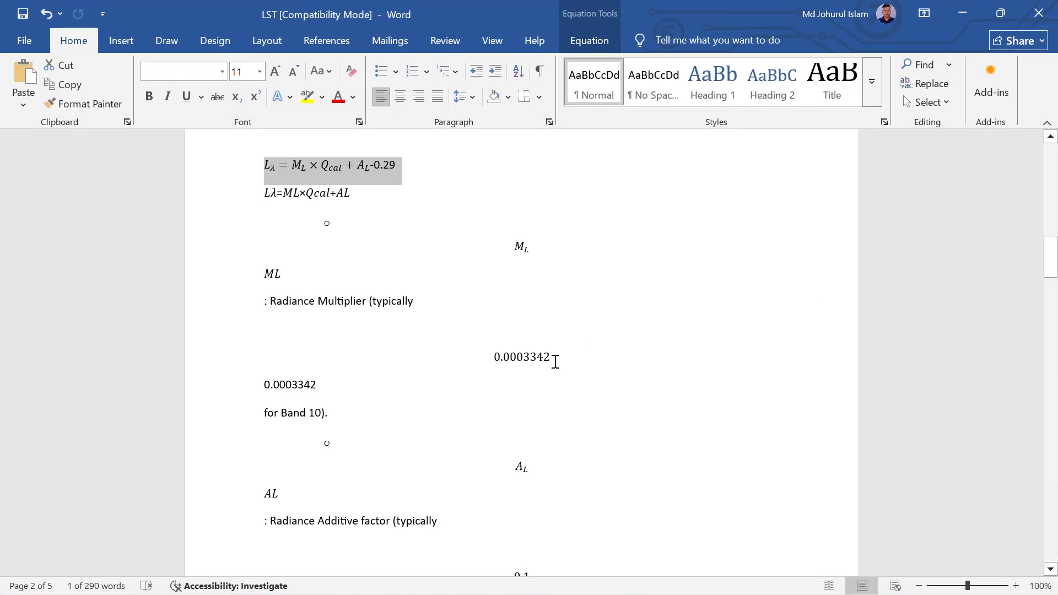
{"action": "scroll", "coordinate": [555, 359], "scroll_direction": "down", "scroll_amount": 10}
{"action": "scroll", "coordinate": [507, 417], "scroll_direction": "down", "scroll_amount": 1}
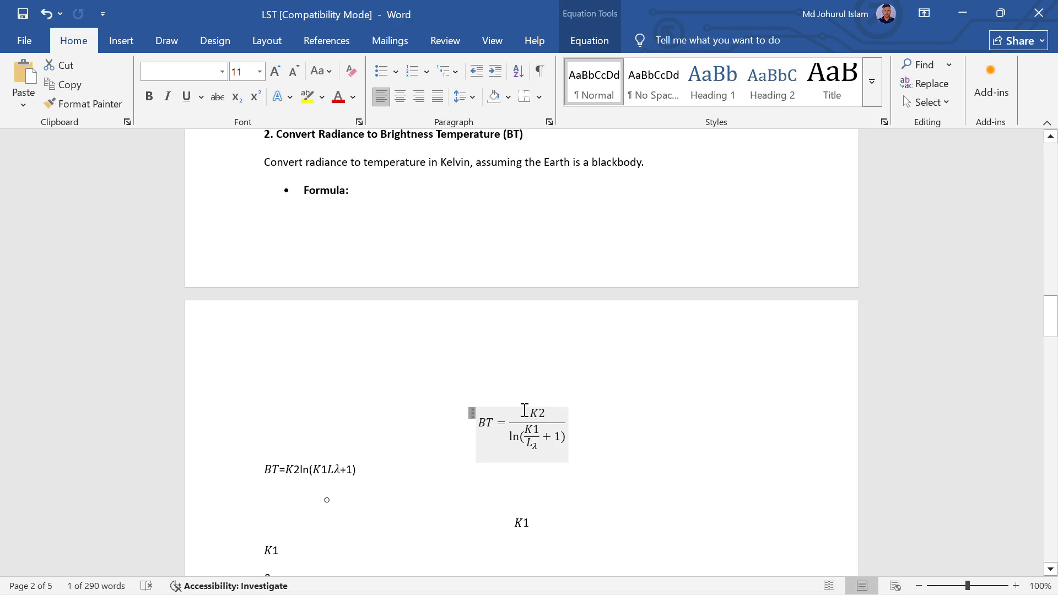
{"action": "left_click", "coordinate": [520, 419]}
{"action": "left_click", "coordinate": [575, 455]}
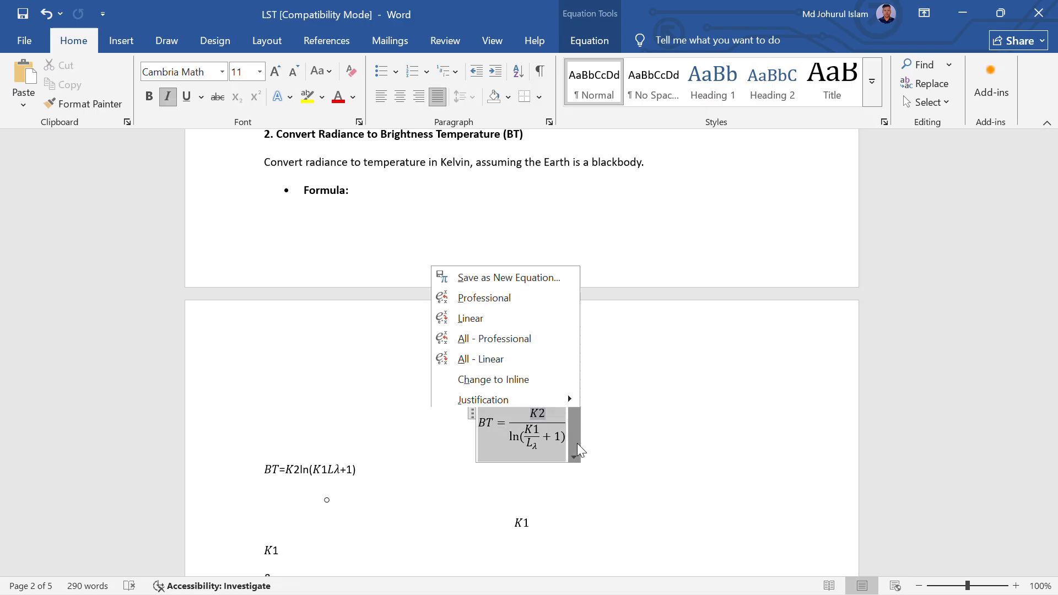
{"action": "left_click", "coordinate": [515, 315]}
{"action": "scroll", "coordinate": [550, 427], "scroll_direction": "down", "scroll_amount": 3}
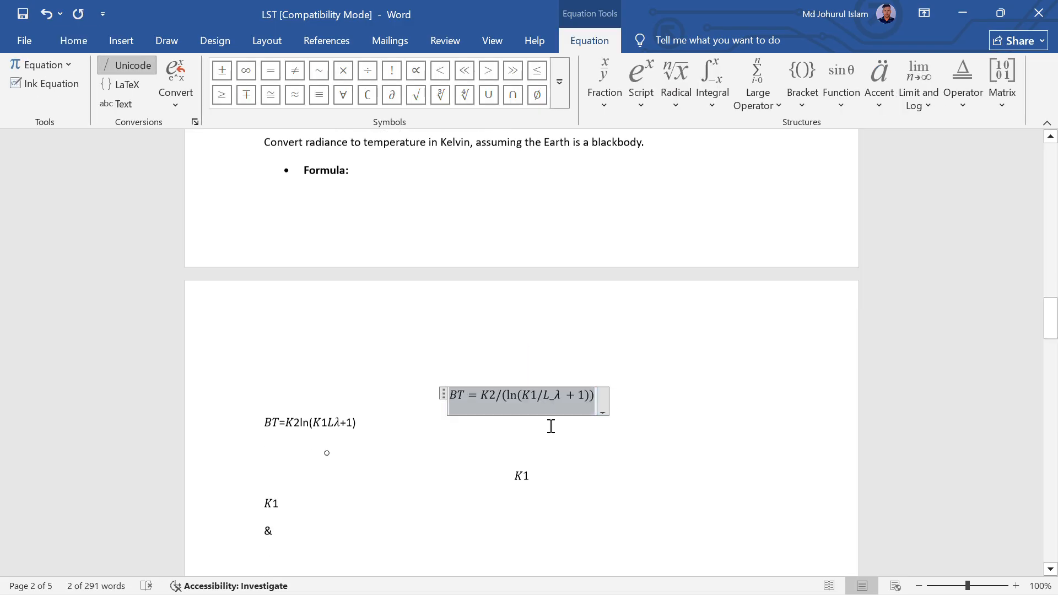
Append -273.15 to the end of the linear BT equation.
{"action": "left_click", "coordinate": [689, 334]}
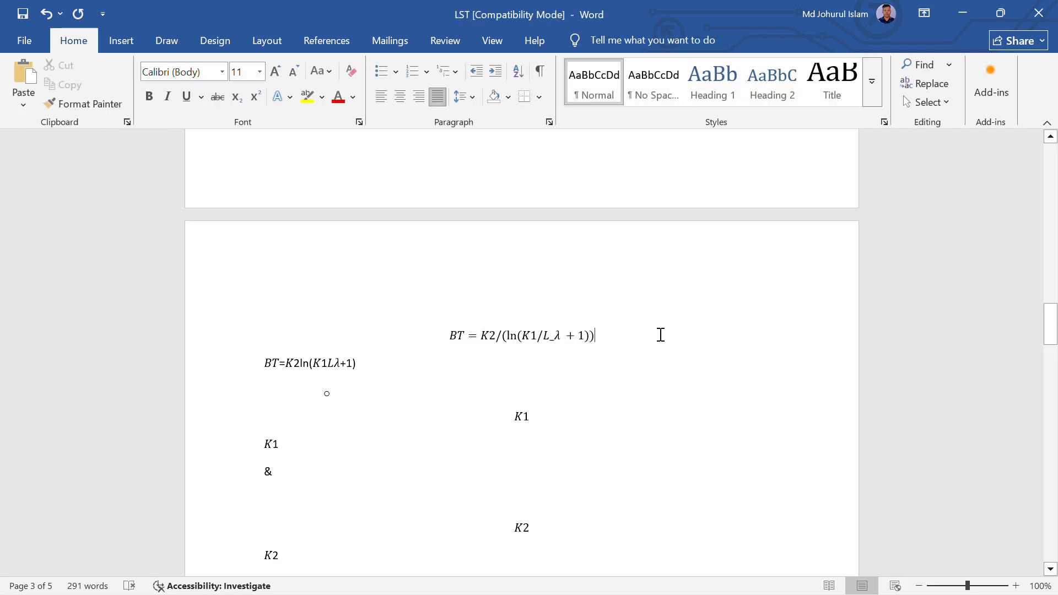
{"action": "type", "text": "-273.15"}
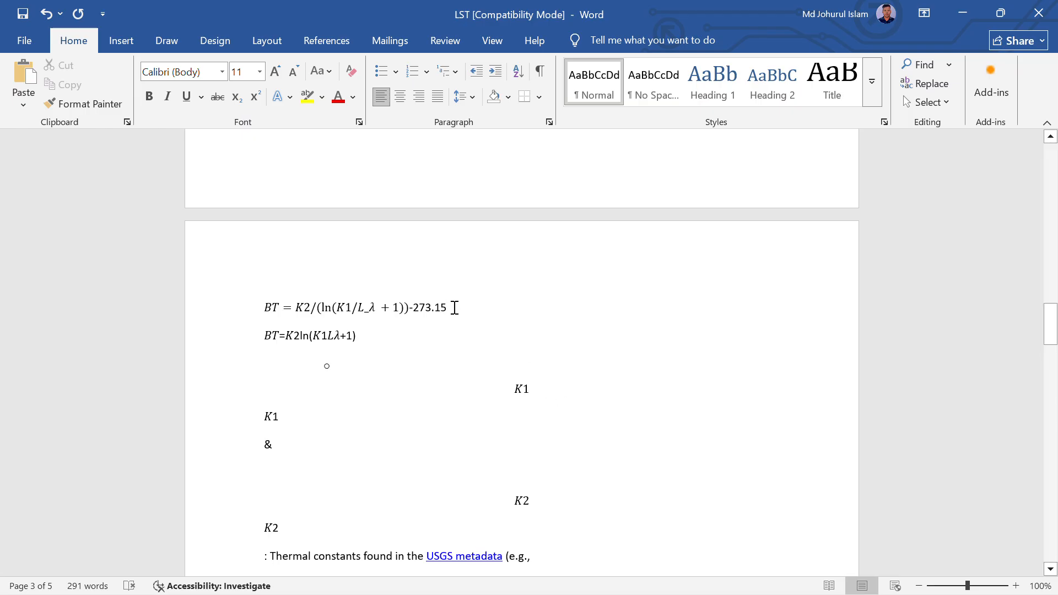
{"action": "left_click", "coordinate": [454, 307]}
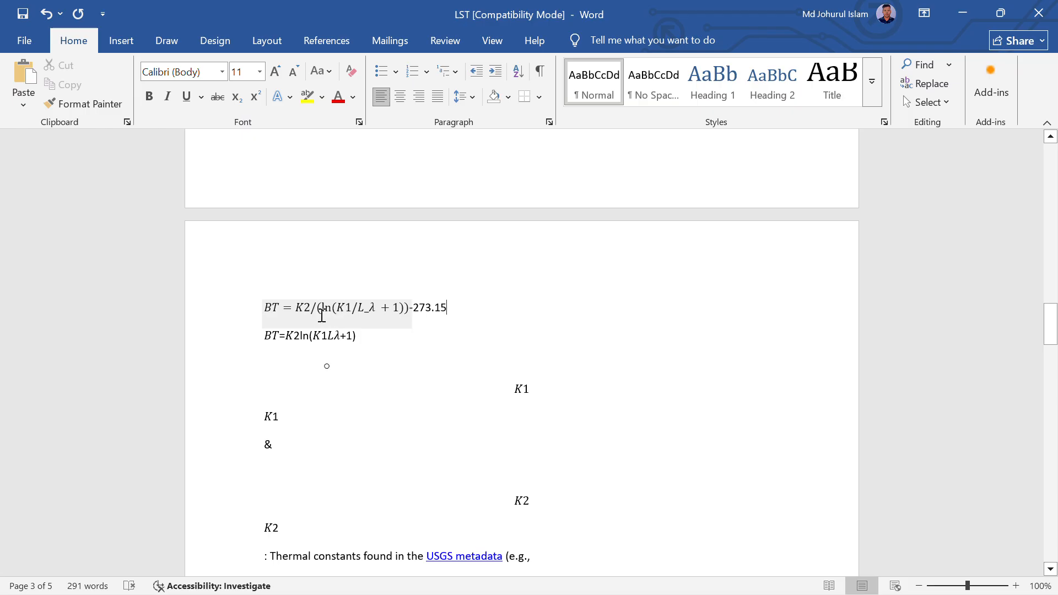
Remove the extra outer parentheses around the ln term so the equation reads BT = K2/ln(K1/L_λ + 1)-273.15.
{"action": "left_click", "coordinate": [321, 313]}
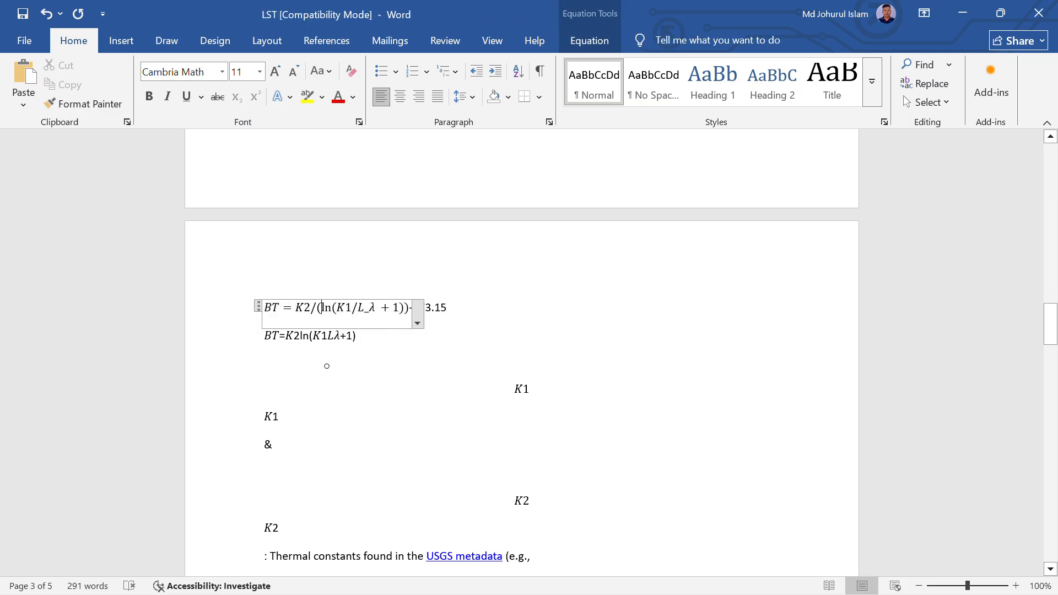
{"action": "key", "text": "BackSpace"}
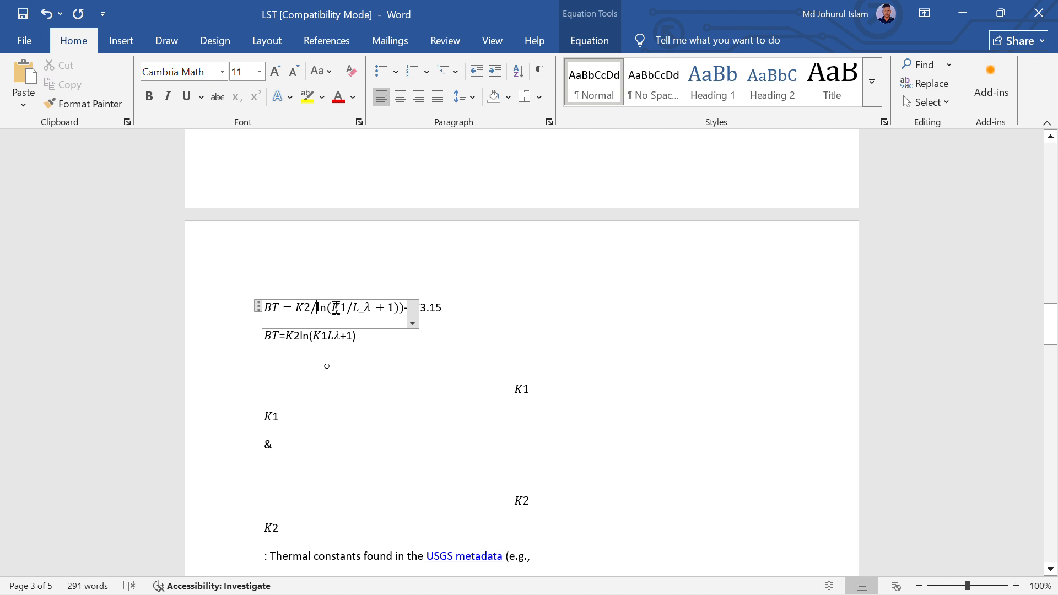
{"action": "key", "text": "BackSpace"}
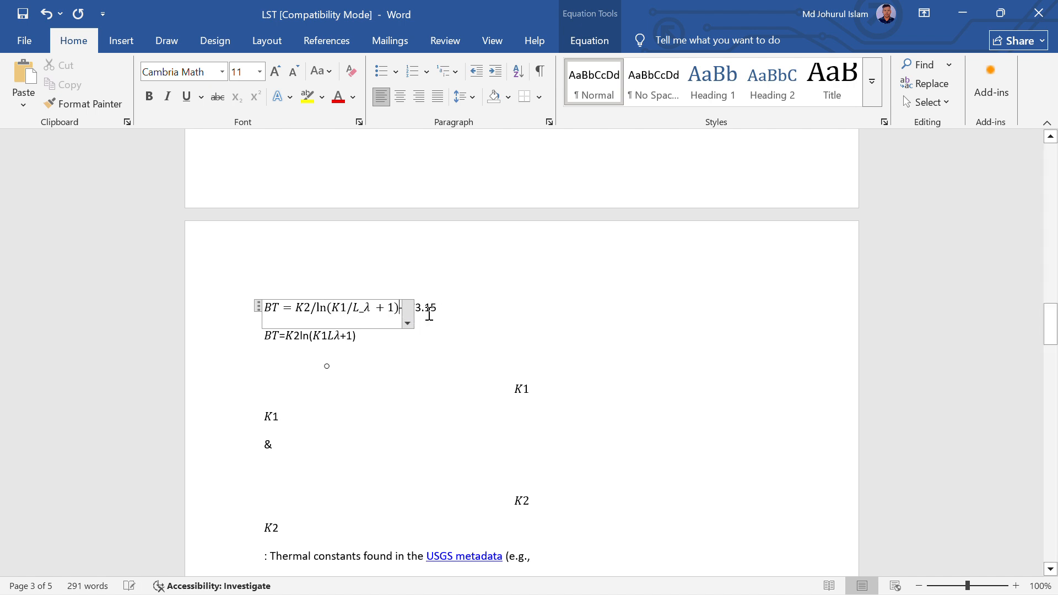
{"action": "left_click", "coordinate": [478, 302]}
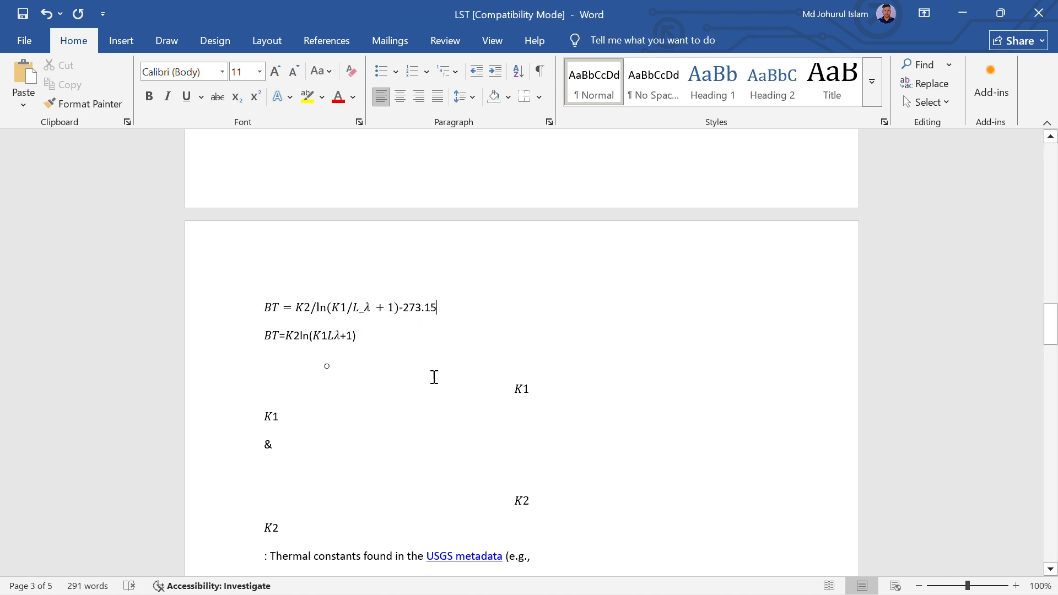
{"action": "left_click_drag", "start_coordinate": [441, 307], "coordinate": [267, 305]}
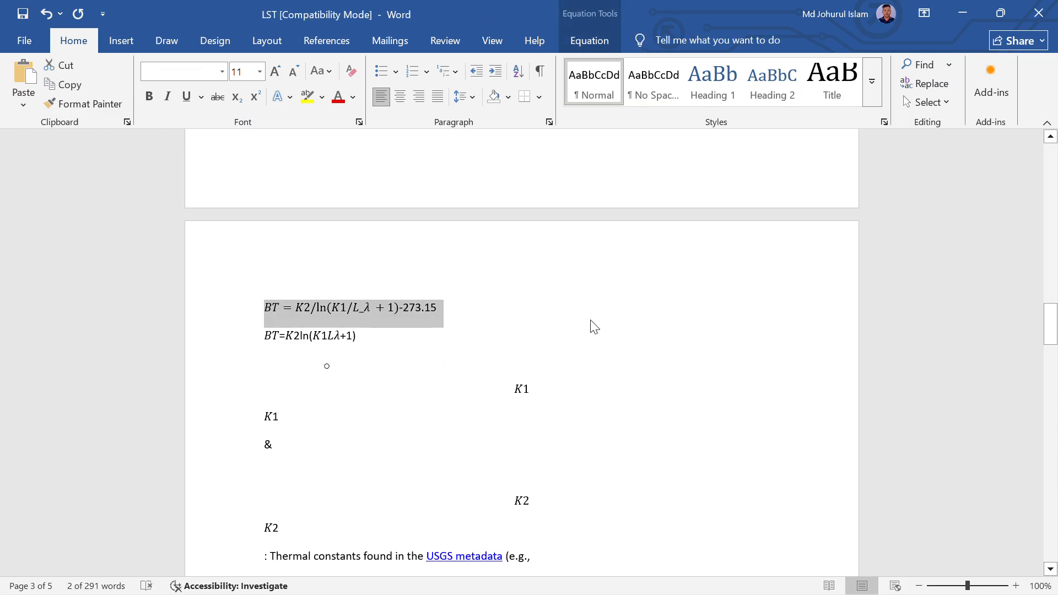
{"action": "left_click", "coordinate": [579, 309]}
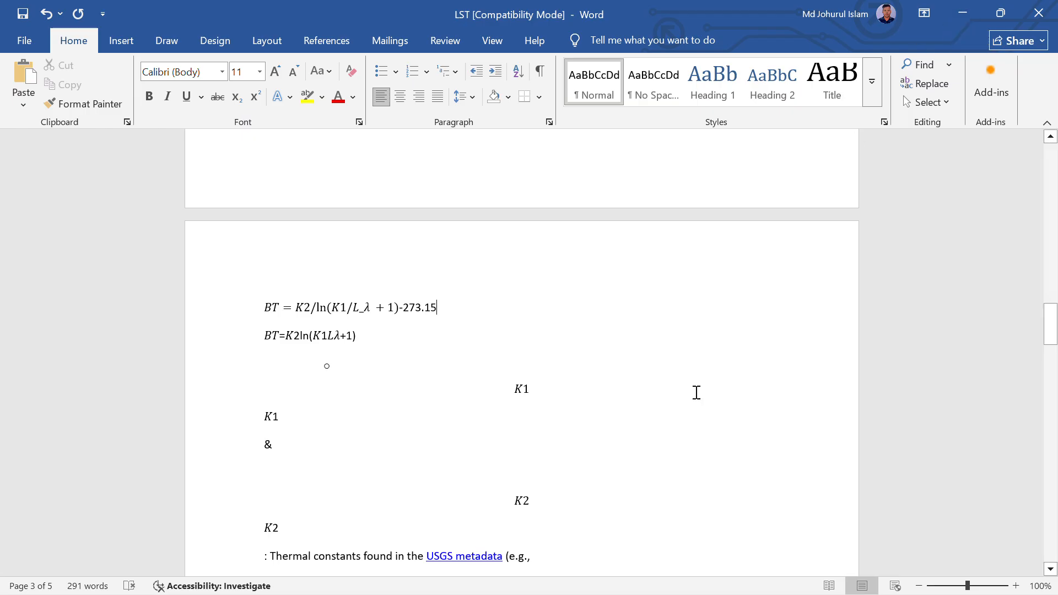
{"action": "key", "text": "super+Tab"}
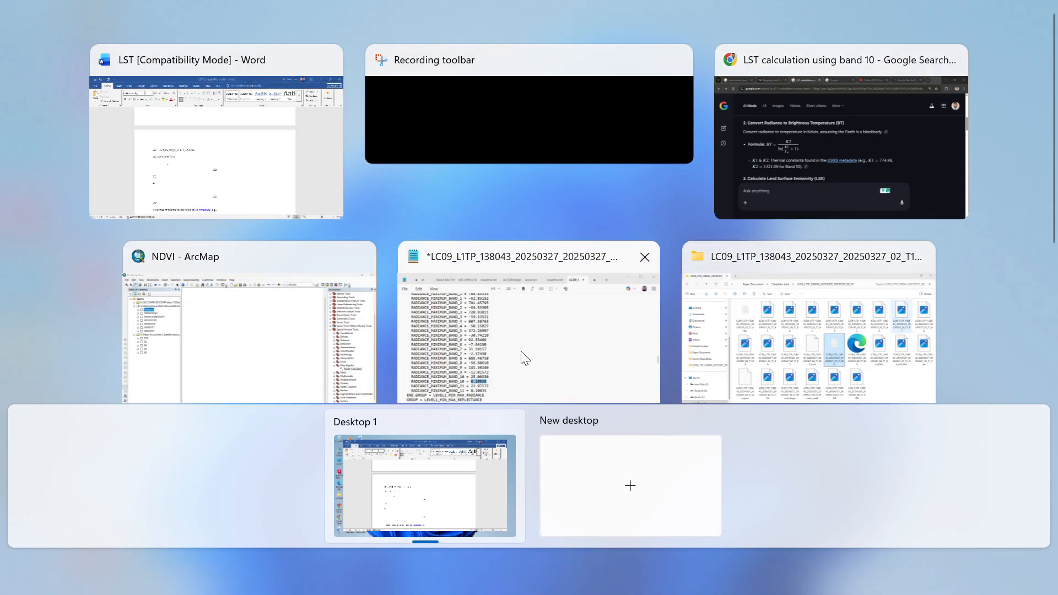
{"action": "left_click", "coordinate": [268, 170]}
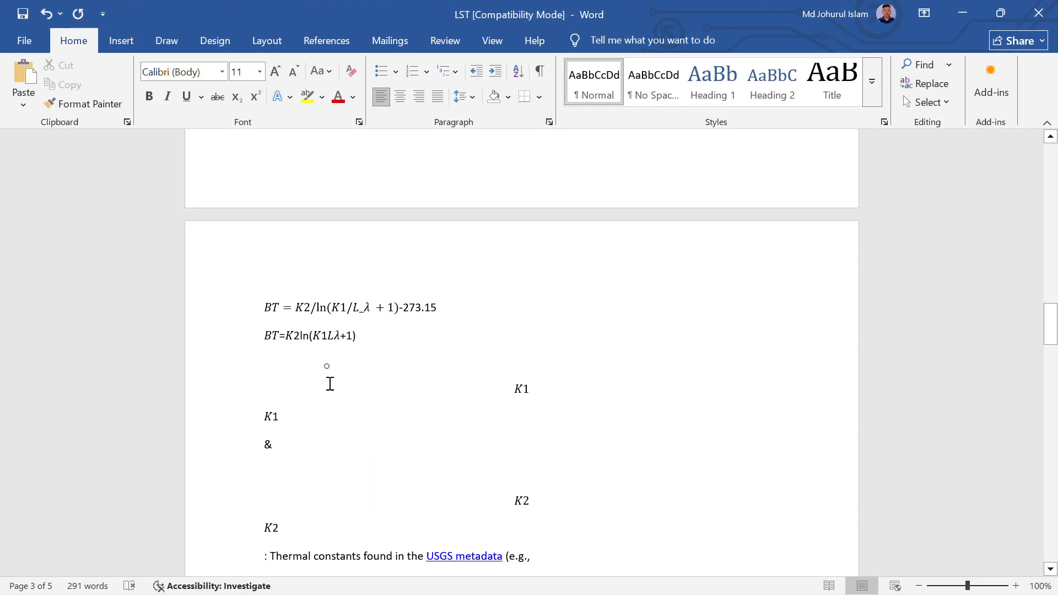
{"action": "scroll", "coordinate": [302, 306], "scroll_direction": "up", "scroll_amount": 1}
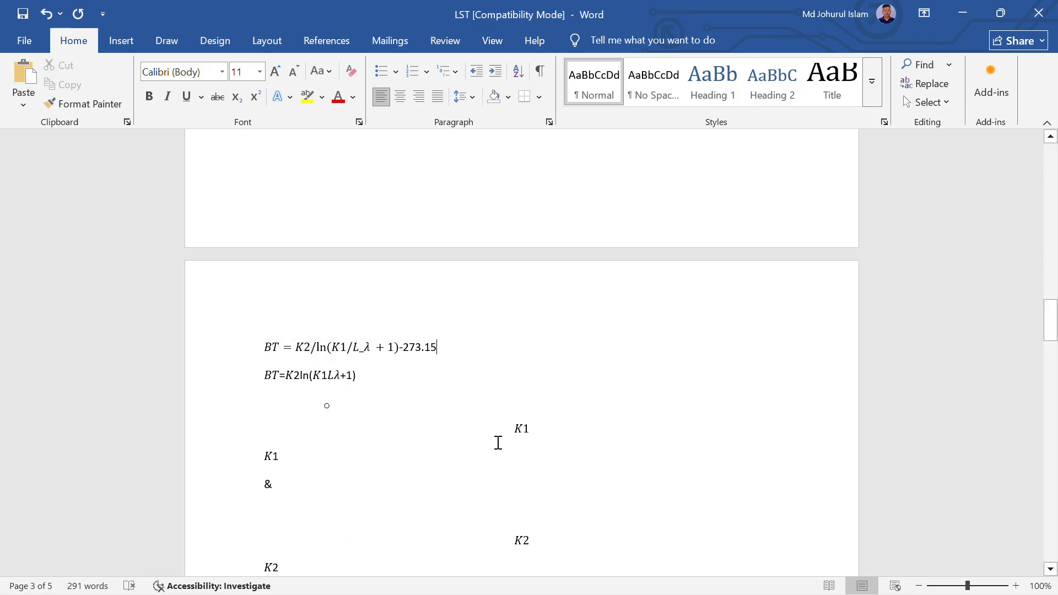
Switch to the Landsat metadata file in Notepad and copy the Band 10 K1 thermal constant, 799.0284.
{"action": "key", "text": "super+Tab"}
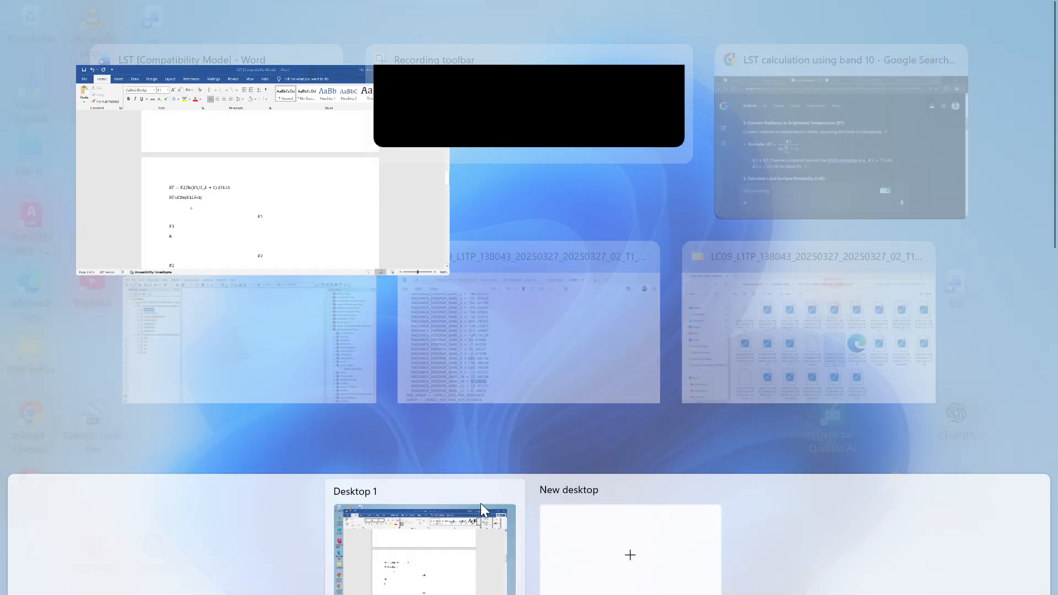
{"action": "left_click", "coordinate": [480, 301]}
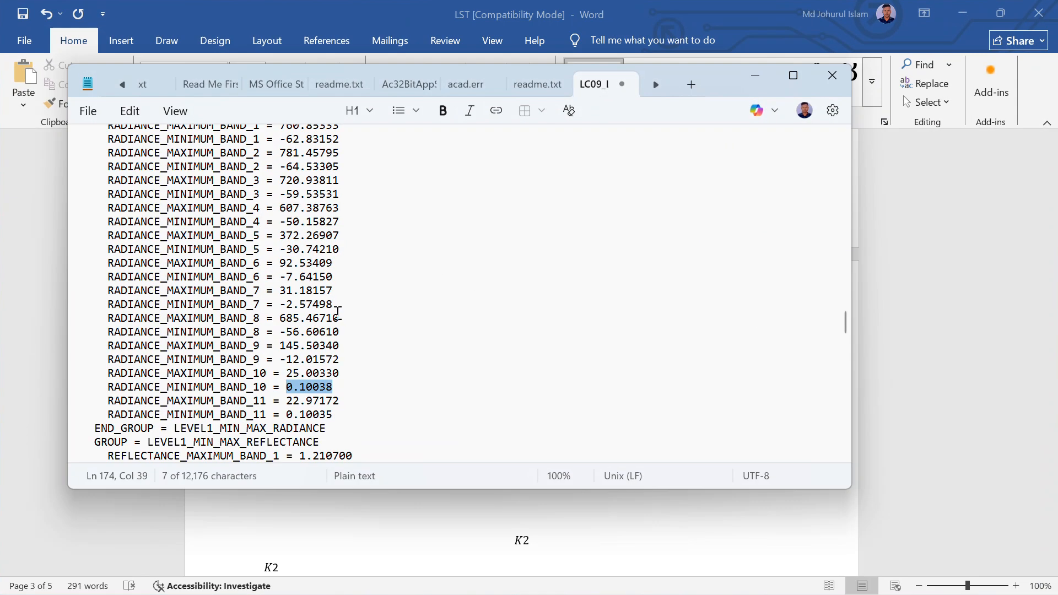
{"action": "scroll", "coordinate": [296, 373], "scroll_direction": "down", "scroll_amount": 5}
{"action": "scroll", "coordinate": [296, 373], "scroll_direction": "down", "scroll_amount": 20}
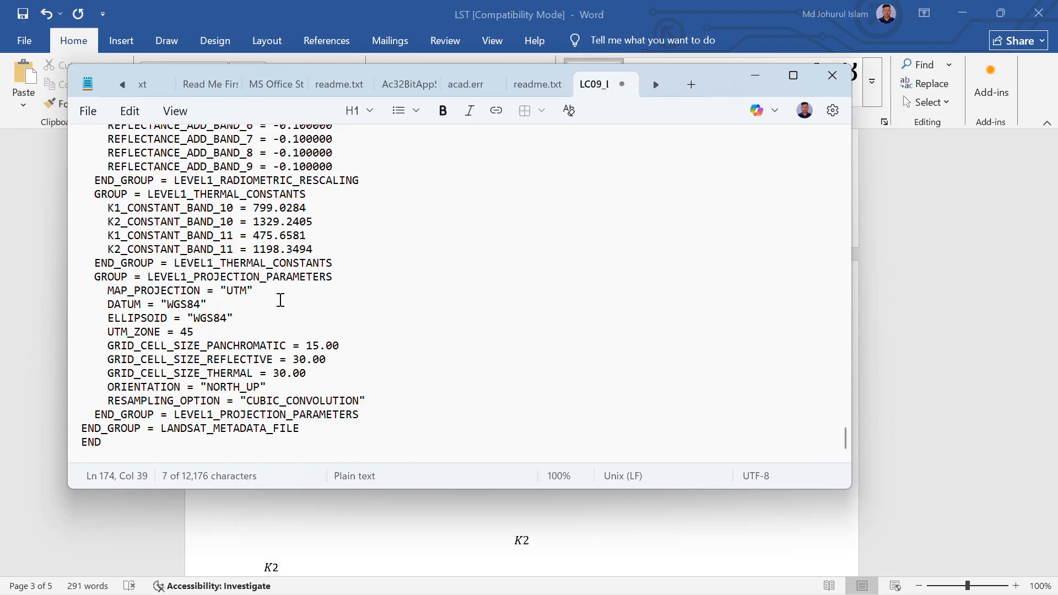
{"action": "scroll", "coordinate": [260, 290], "scroll_direction": "up", "scroll_amount": 1}
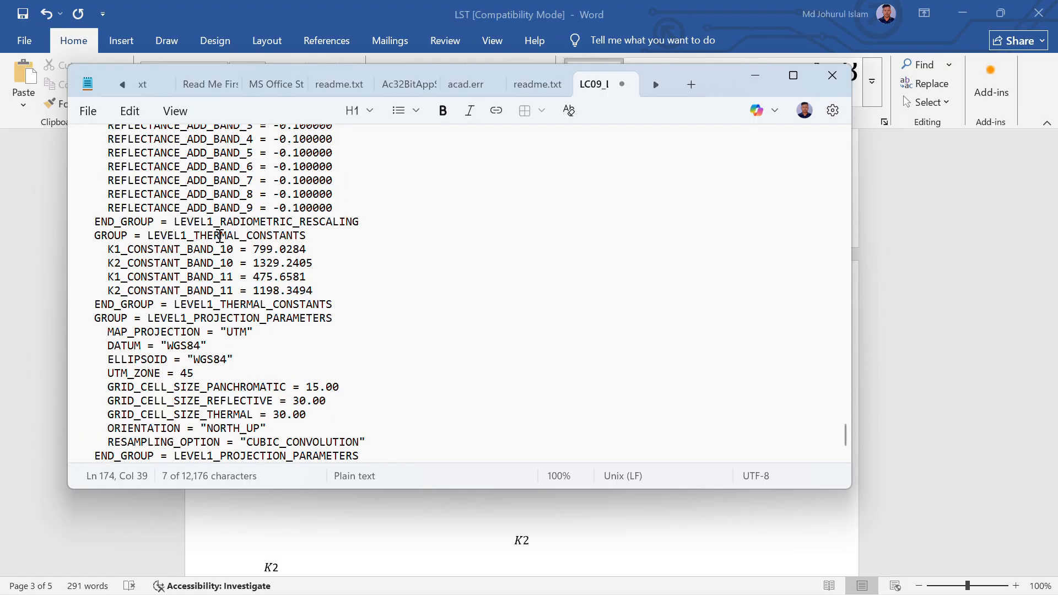
{"action": "left_click_drag", "start_coordinate": [169, 263], "coordinate": [253, 249]}
{"action": "left_click", "coordinate": [312, 244]}
{"action": "left_click", "coordinate": [316, 251]}
{"action": "right_click", "coordinate": [263, 255]}
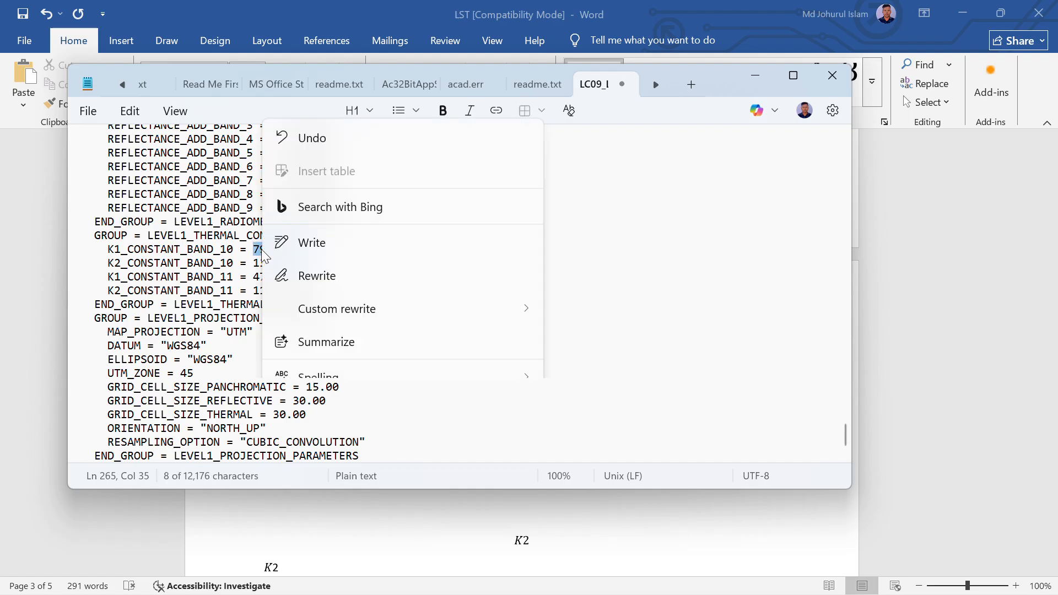
{"action": "left_click", "coordinate": [346, 336]}
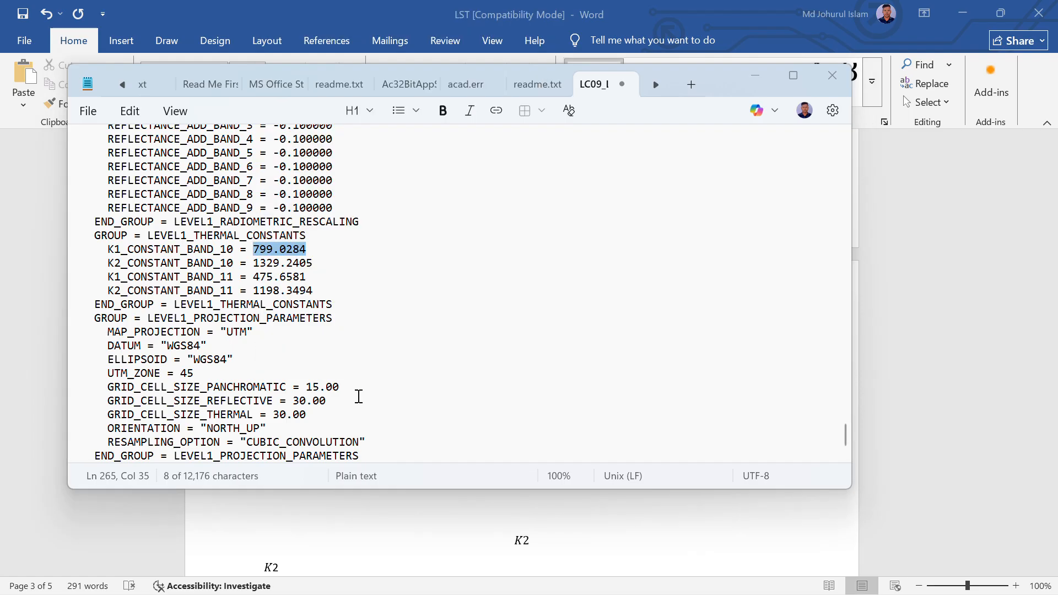
Switch to ArcMap and open the Raster Calculator, ready to enter a map algebra expression.
{"action": "key", "text": "super+Tab"}
{"action": "left_click", "coordinate": [467, 322]}
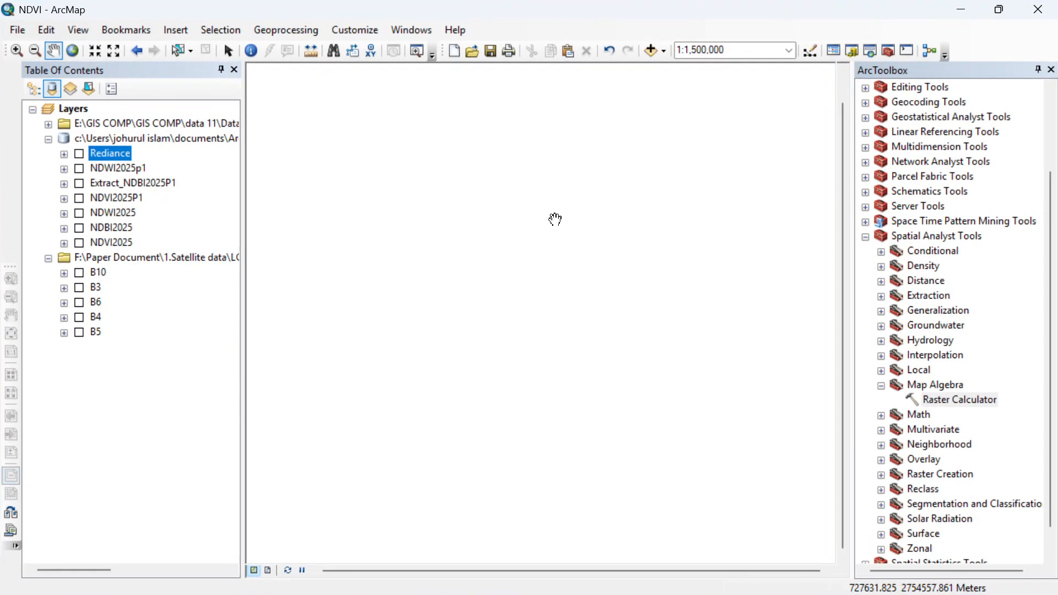
{"action": "double_click", "coordinate": [963, 399]}
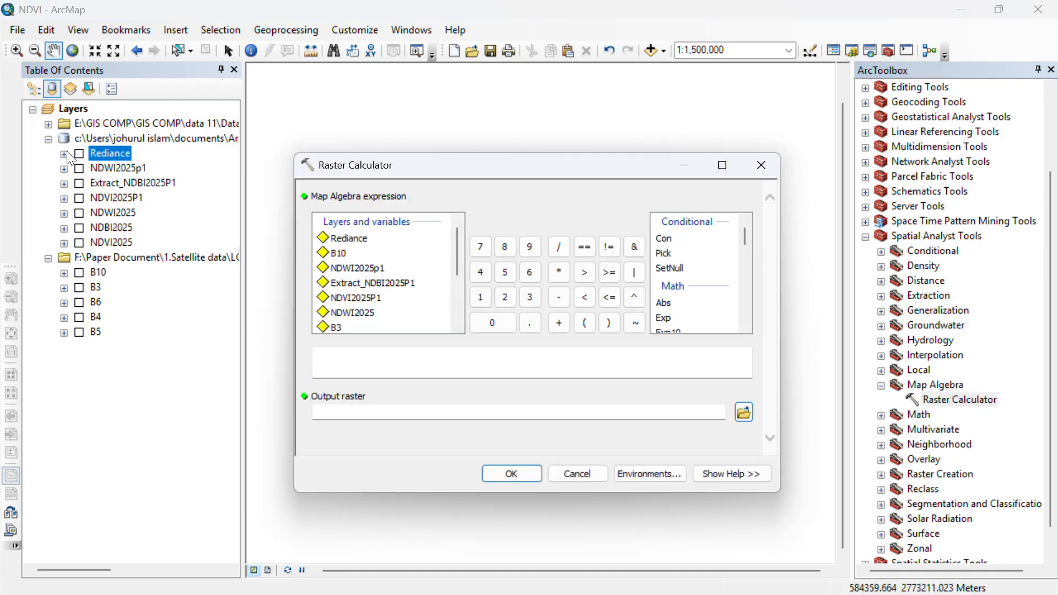
{"action": "left_click", "coordinate": [374, 361]}
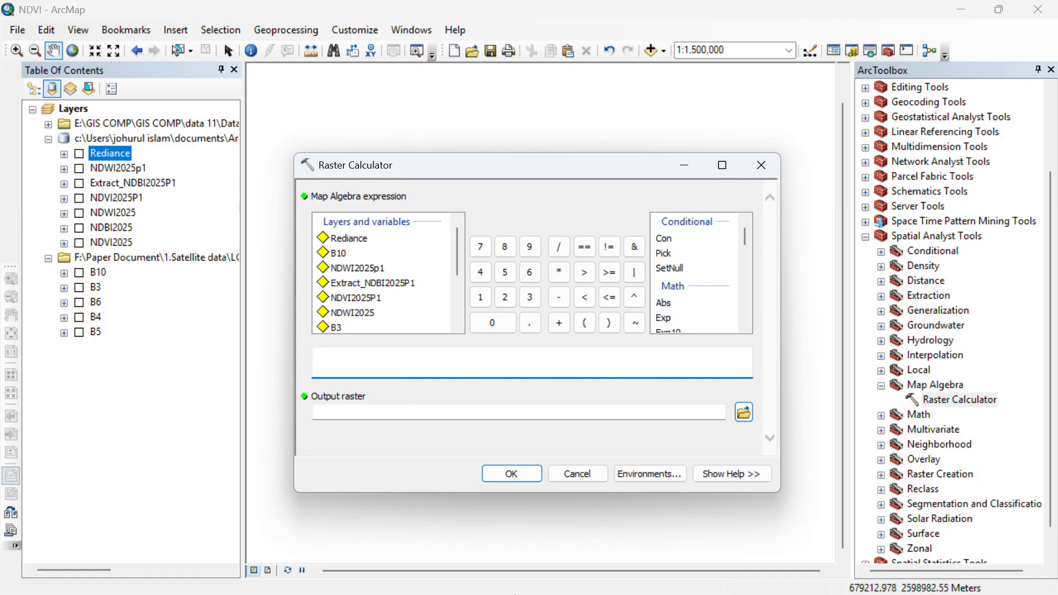
Copy the Band 10 K2 constant, 1329.2405, from the metadata file in Notepad and paste it into the Raster Calculator expression.
{"action": "left_click", "coordinate": [503, 571]}
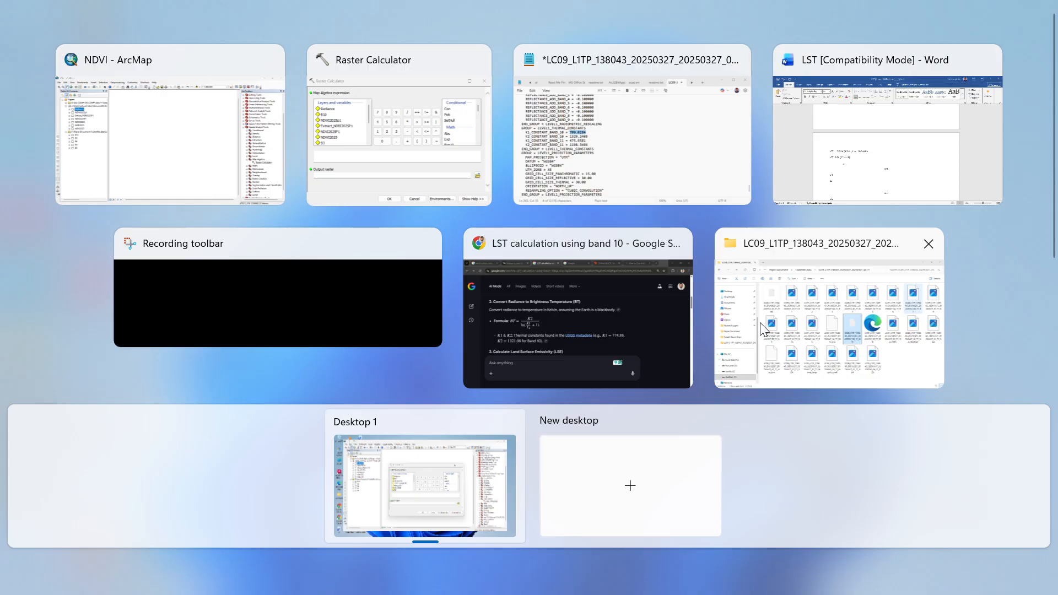
{"action": "left_click", "coordinate": [609, 148]}
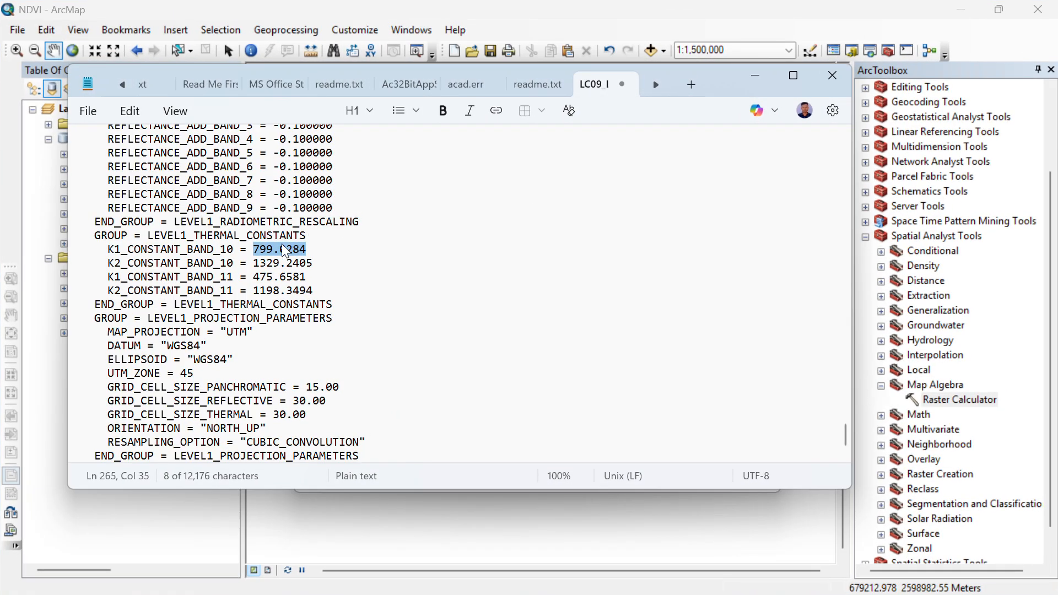
{"action": "left_click_drag", "start_coordinate": [313, 263], "coordinate": [259, 263]}
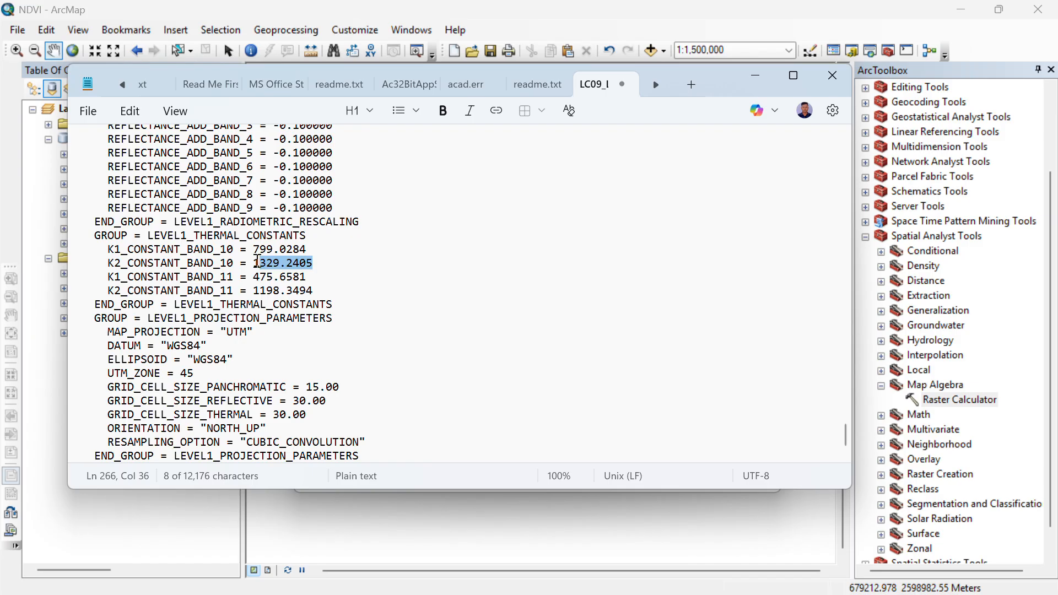
{"action": "right_click", "coordinate": [271, 267]}
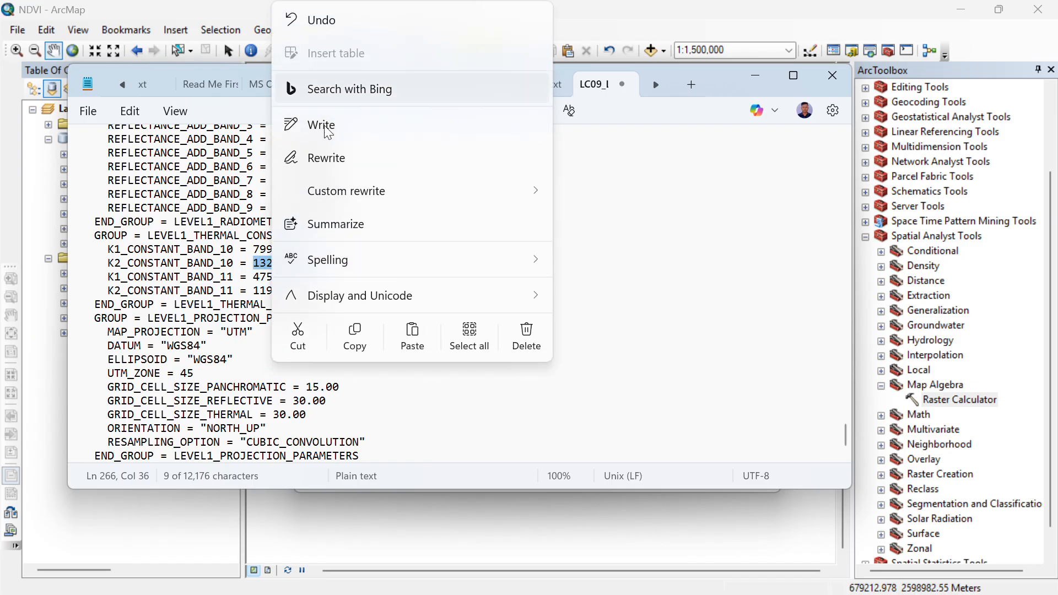
{"action": "left_click", "coordinate": [355, 336]}
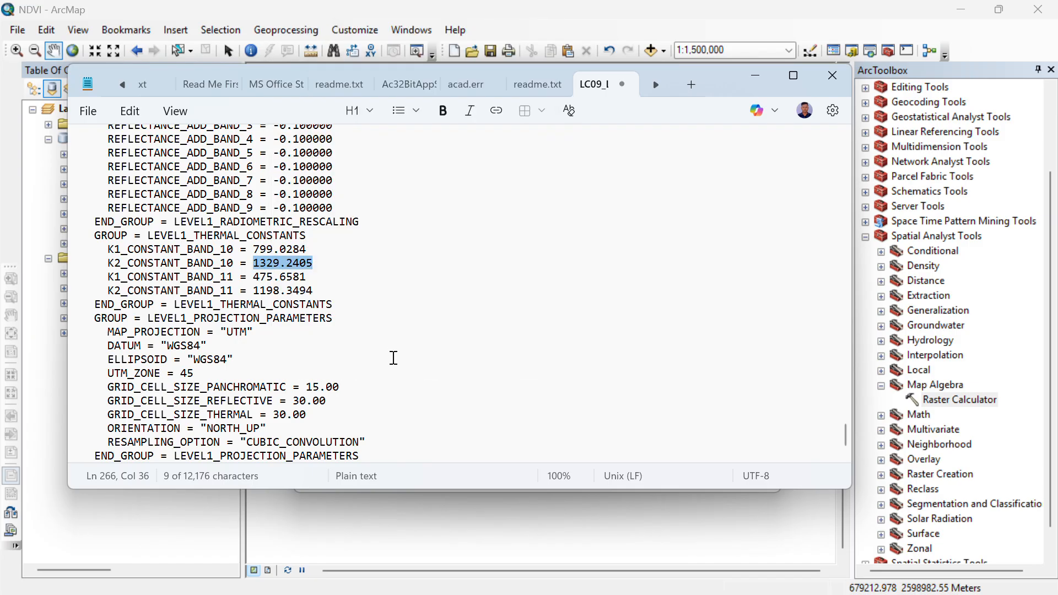
{"action": "key", "text": "super+Tab"}
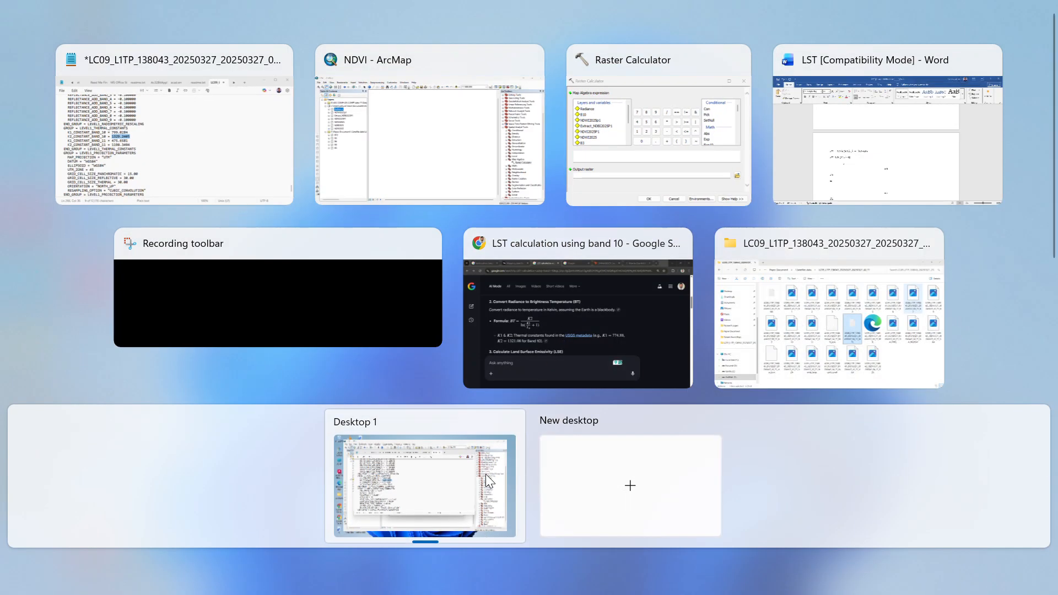
{"action": "left_click", "coordinate": [467, 167]}
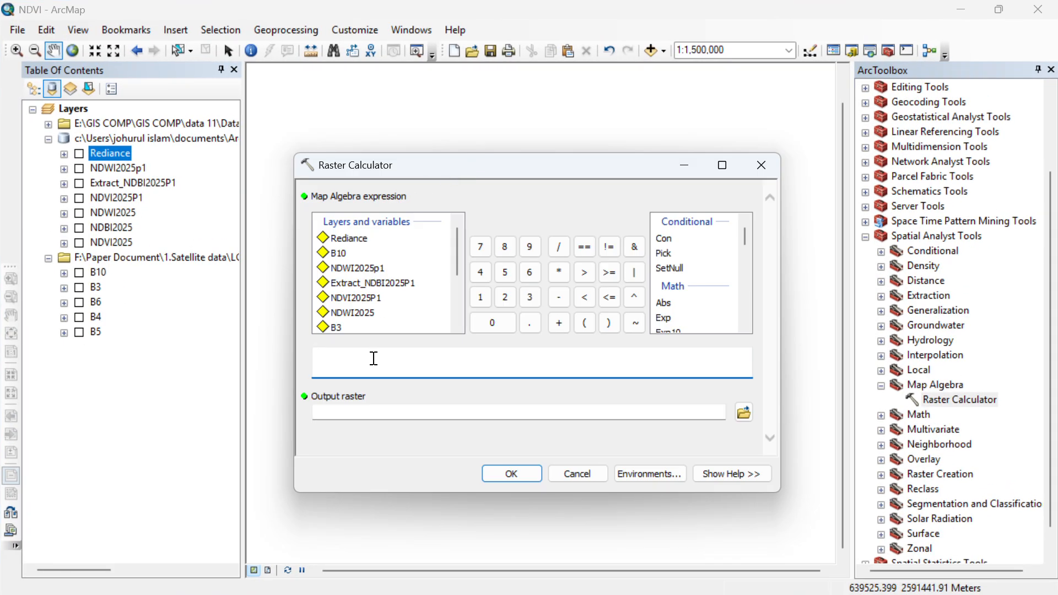
{"action": "key", "text": "ctrl+v"}
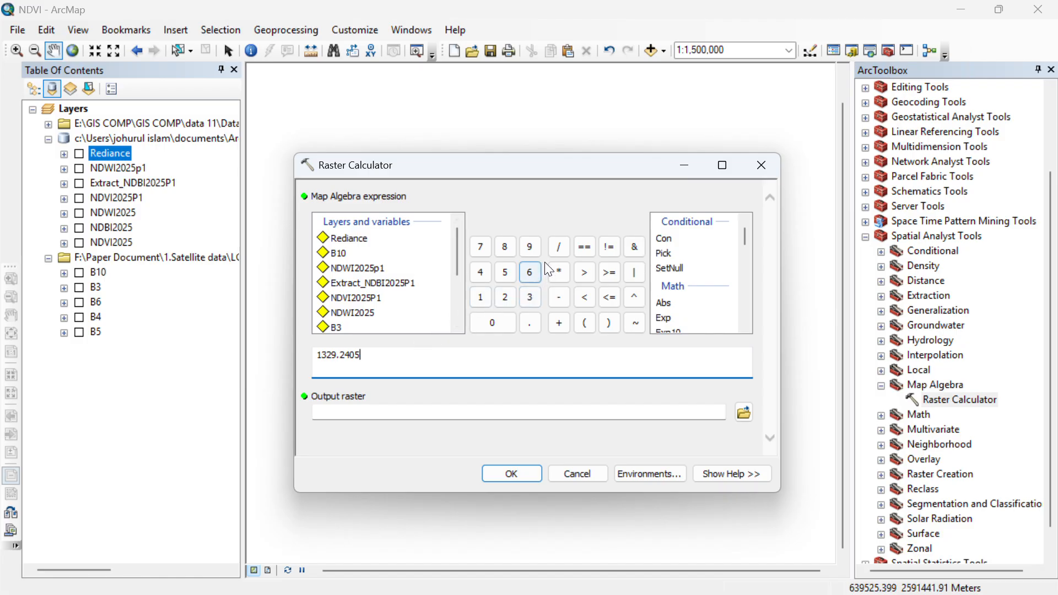
Append a division sign and the Ln function after 1329.2405 in the map algebra expression.
{"action": "left_click", "coordinate": [559, 249]}
{"action": "scroll", "coordinate": [687, 287], "scroll_direction": "down", "scroll_amount": 3}
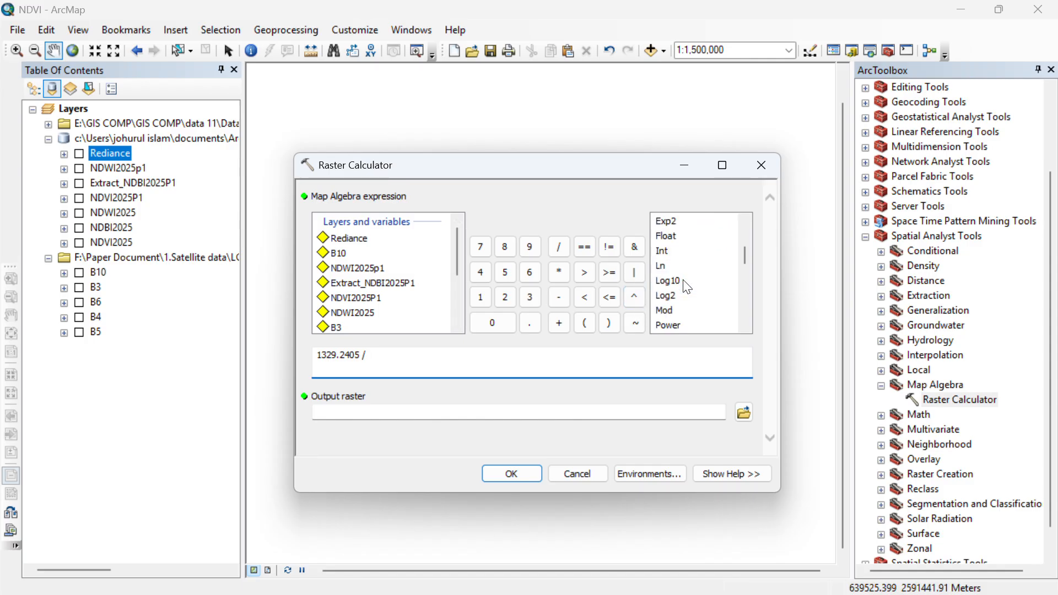
{"action": "left_click", "coordinate": [661, 265]}
{"action": "double_click", "coordinate": [660, 265]}
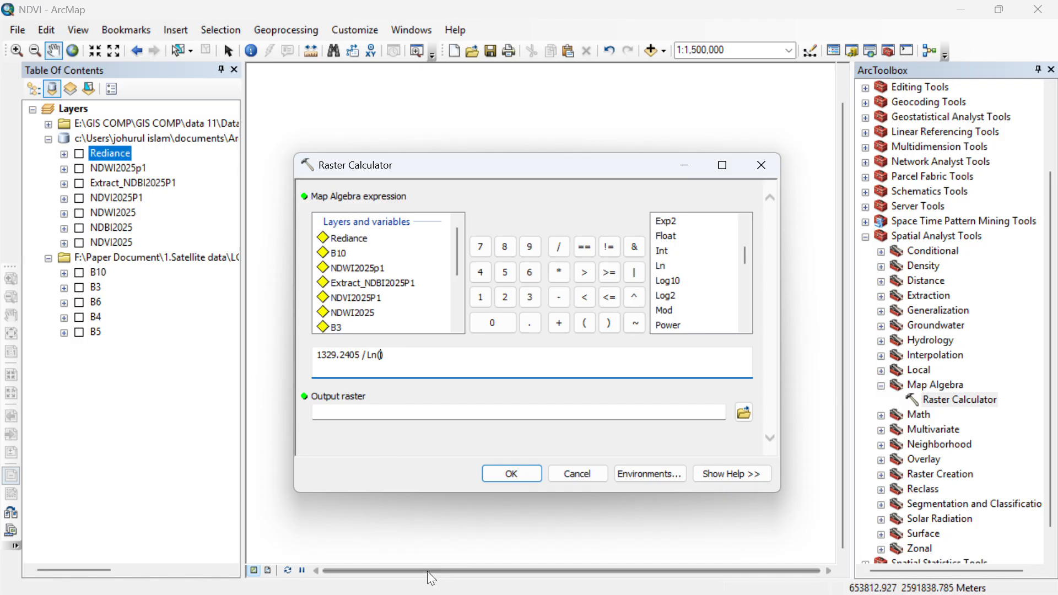
Copy the Band 10 K1 constant, 799.0284, from the metadata file in Notepad and paste it inside the Ln parentheses in ArcMap's Raster Calculator.
{"action": "key", "text": "super+Tab"}
{"action": "left_click", "coordinate": [536, 174]}
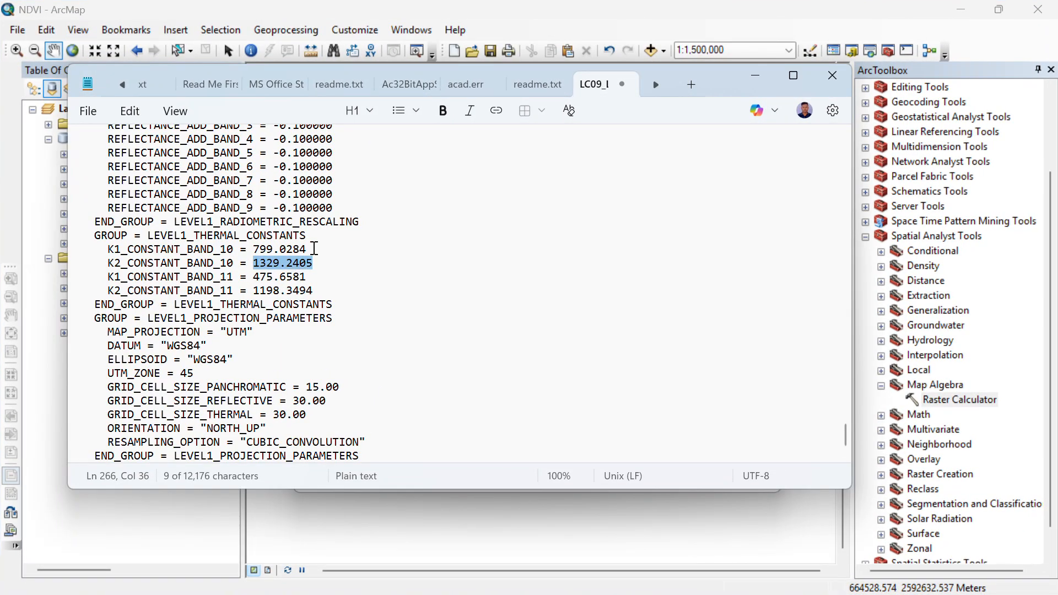
{"action": "left_click_drag", "start_coordinate": [307, 249], "coordinate": [255, 251]}
{"action": "right_click", "coordinate": [256, 255]}
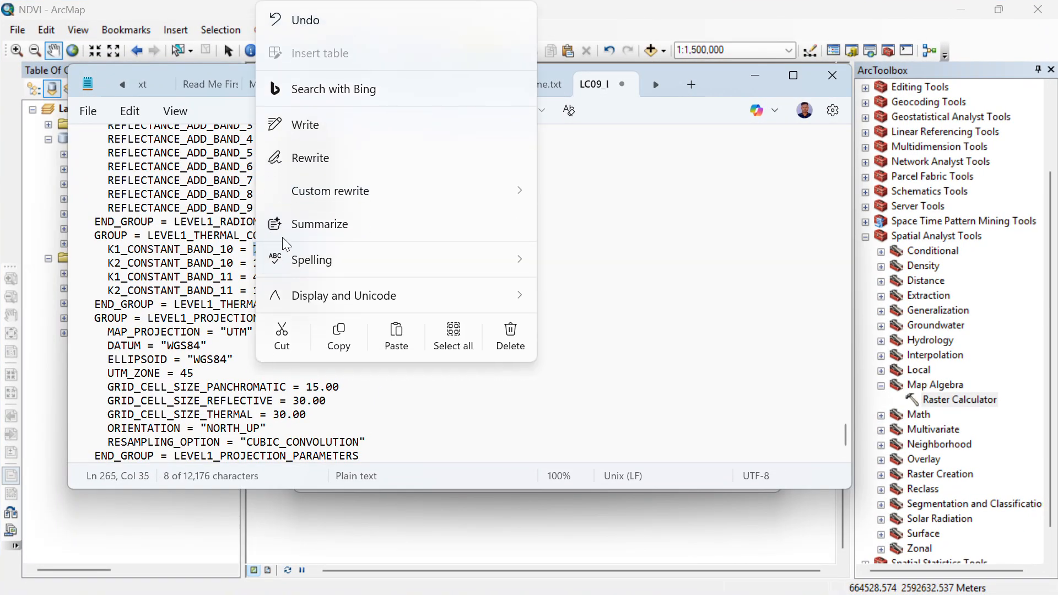
{"action": "left_click", "coordinate": [338, 336]}
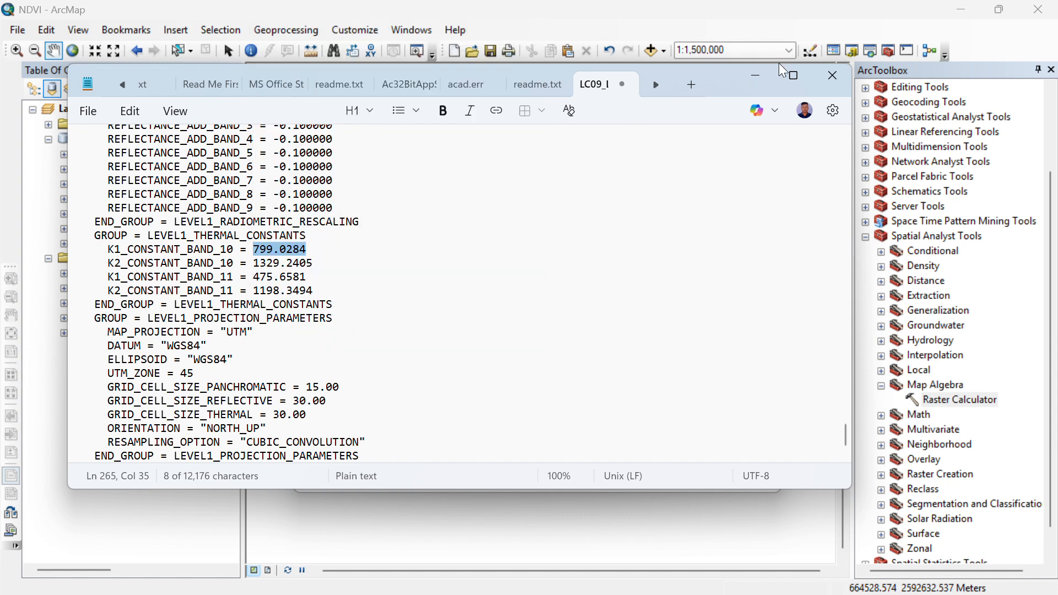
{"action": "left_click", "coordinate": [755, 75]}
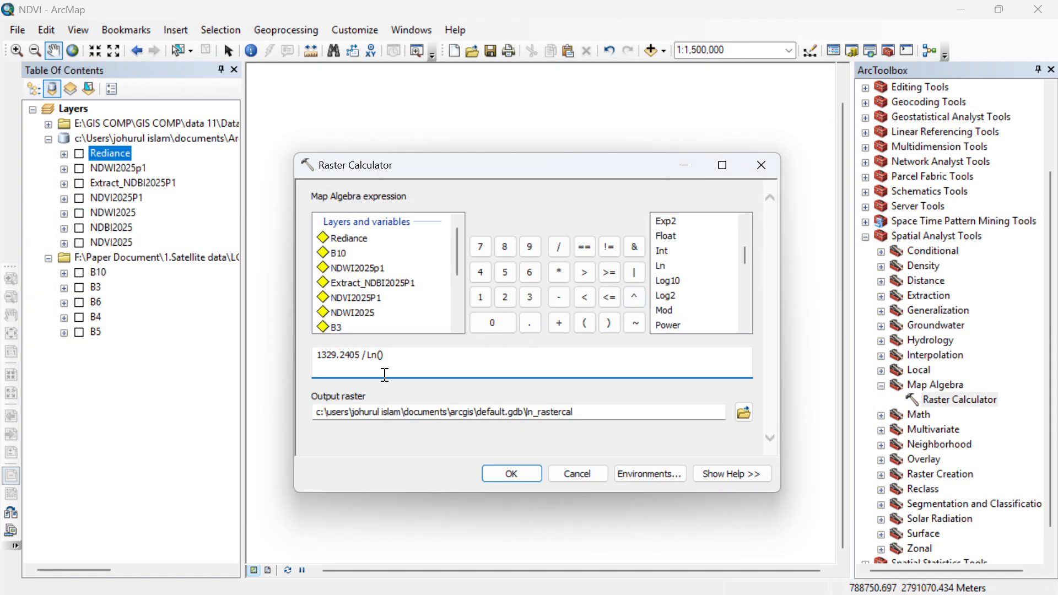
{"action": "key", "text": "ctrl+v"}
Complete the Ln argument by dividing 799.0284 by the Rediance layer and adding 1.
{"action": "left_click", "coordinate": [555, 249]}
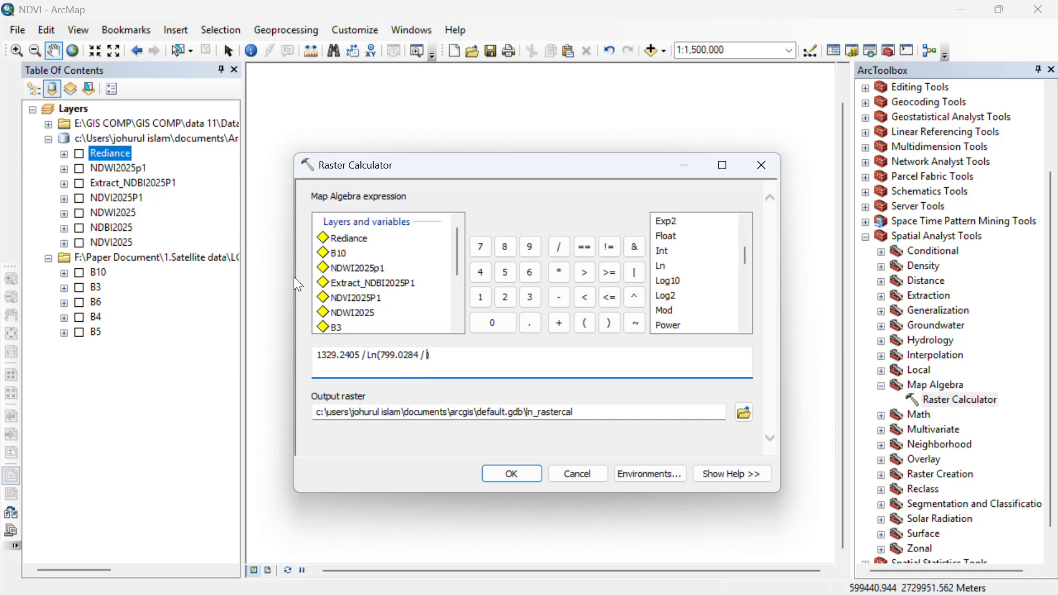
{"action": "double_click", "coordinate": [355, 243]}
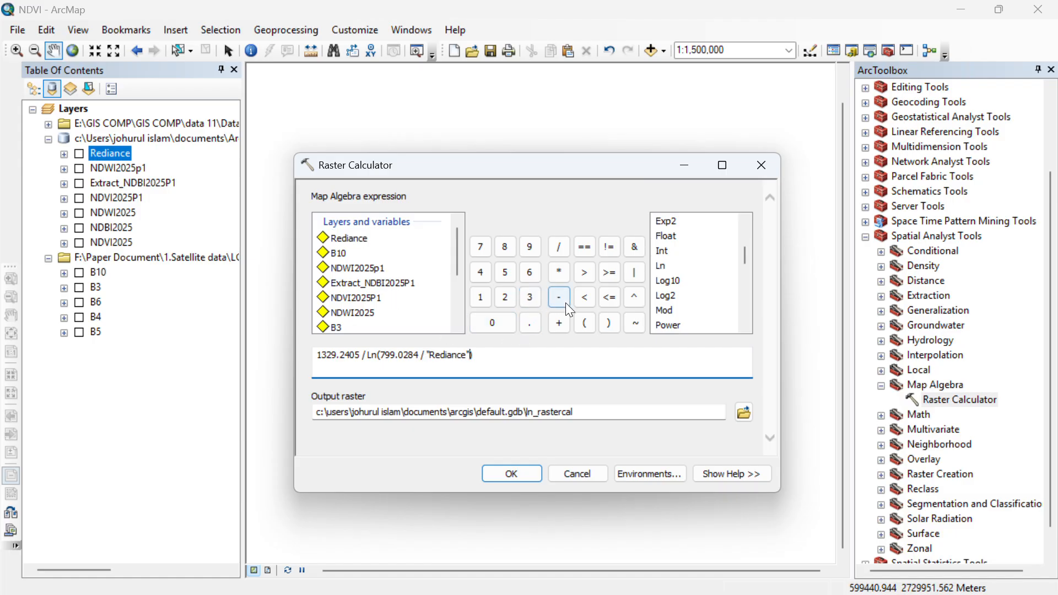
{"action": "left_click", "coordinate": [560, 324]}
{"action": "left_click", "coordinate": [480, 299]}
{"action": "left_click", "coordinate": [511, 362]}
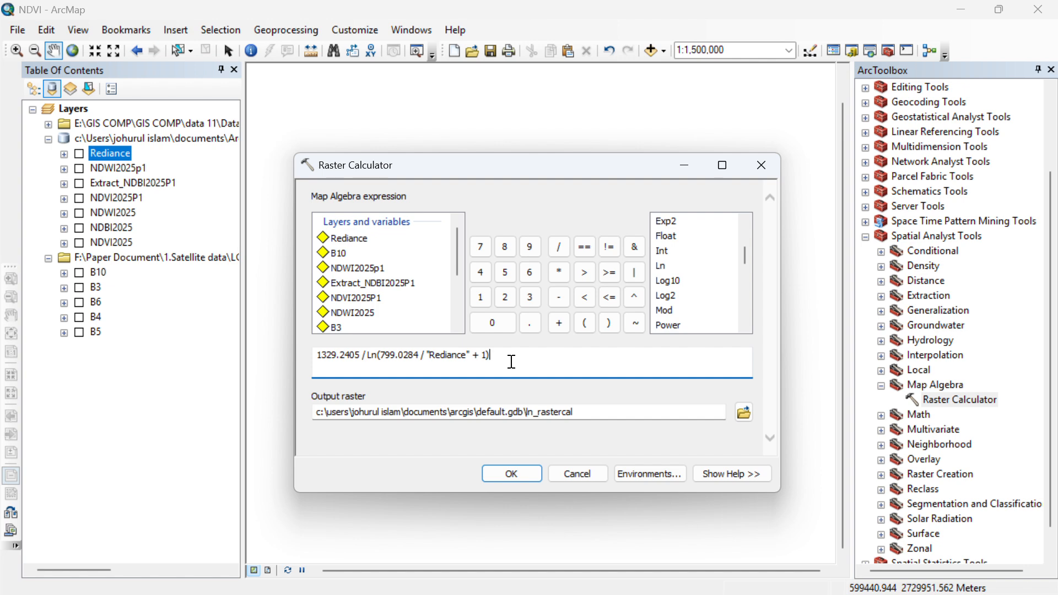
Subtract 273.15 after the Ln term to convert the brightness temperature to Celsius.
{"action": "left_click", "coordinate": [560, 297]}
{"action": "left_click", "coordinate": [504, 297]}
{"action": "left_click", "coordinate": [487, 254]}
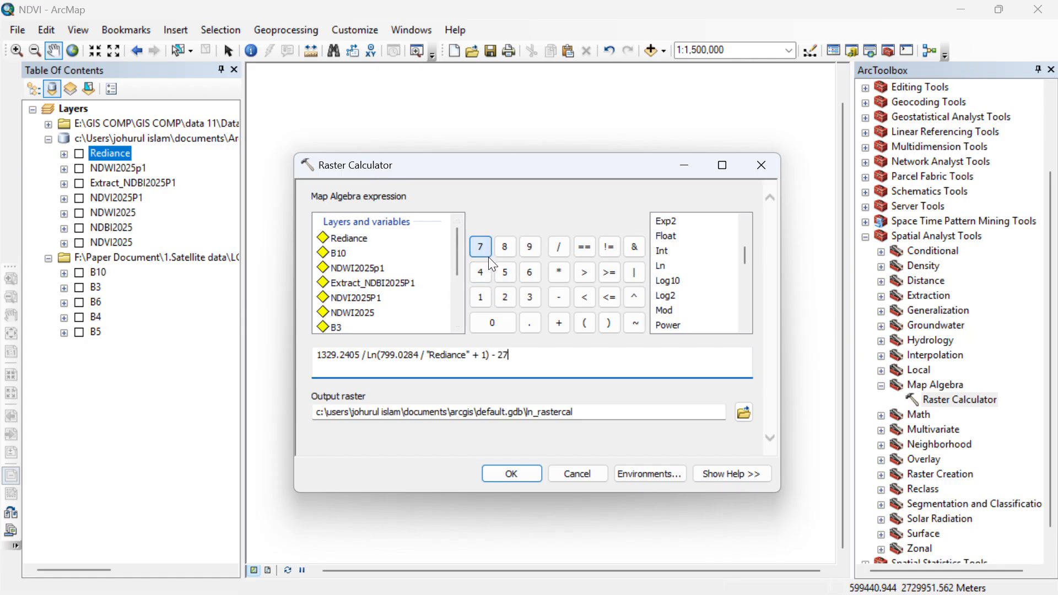
{"action": "left_click", "coordinate": [531, 293]}
{"action": "left_click", "coordinate": [529, 321]}
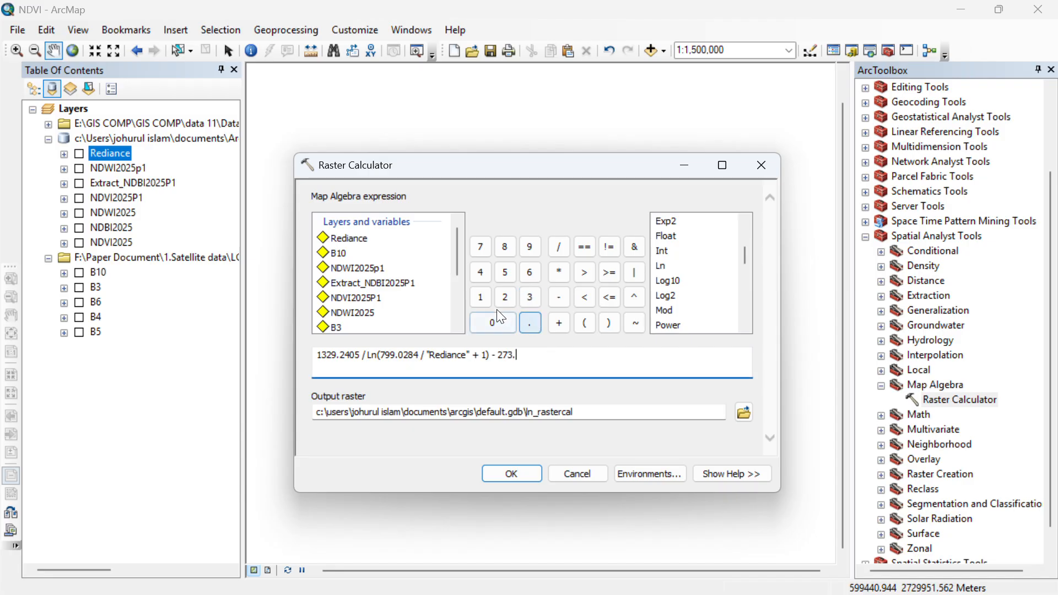
{"action": "left_click", "coordinate": [488, 299]}
{"action": "left_click", "coordinate": [506, 276]}
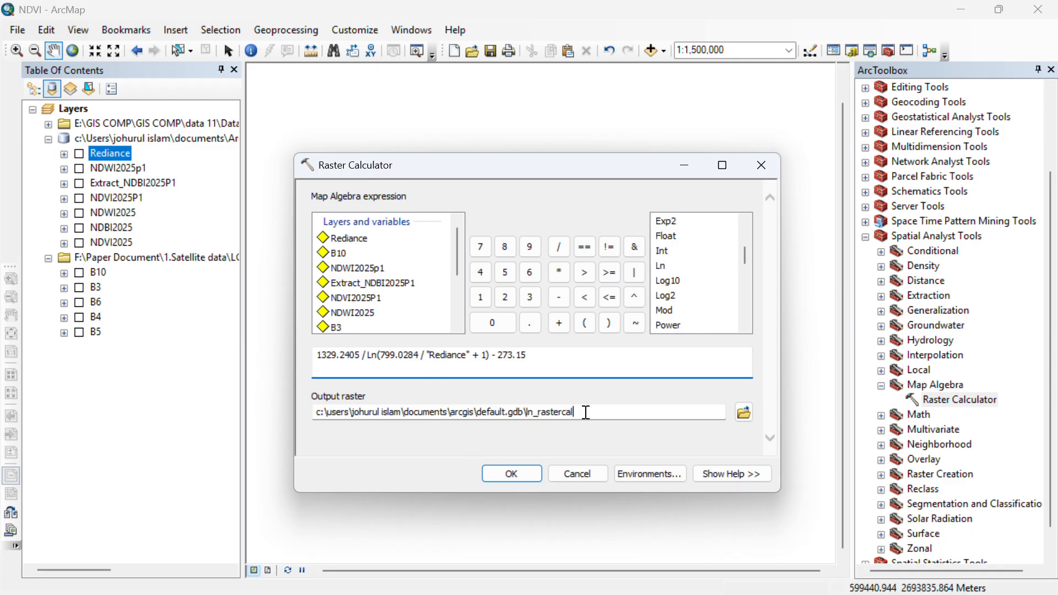
Run the calculation with the output raster named BT in default.gdb and hide the resulting layer.
{"action": "left_click_drag", "start_coordinate": [582, 412], "coordinate": [529, 419]}
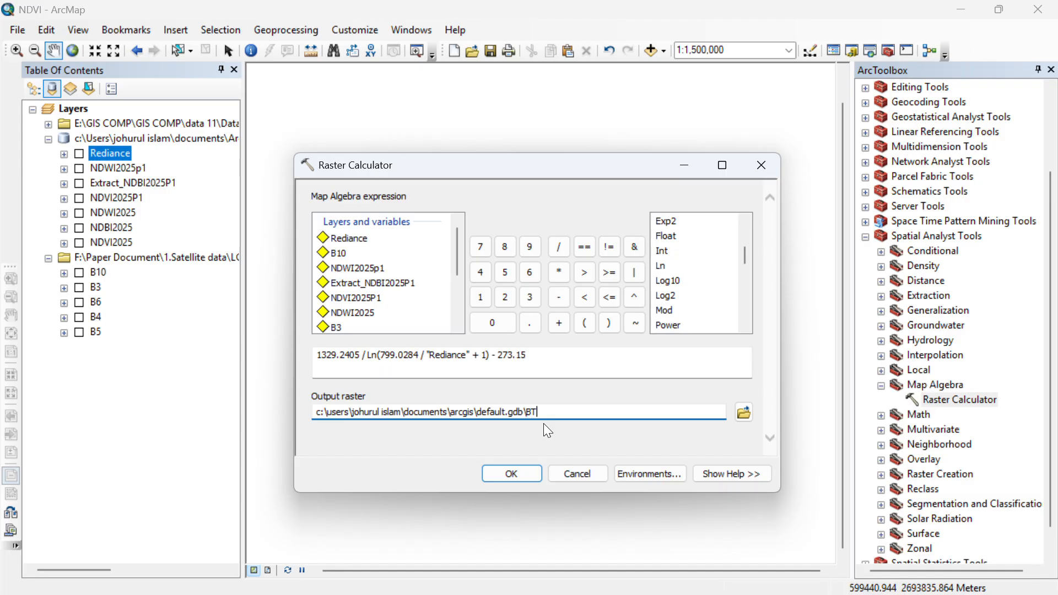
{"action": "left_click", "coordinate": [517, 469]}
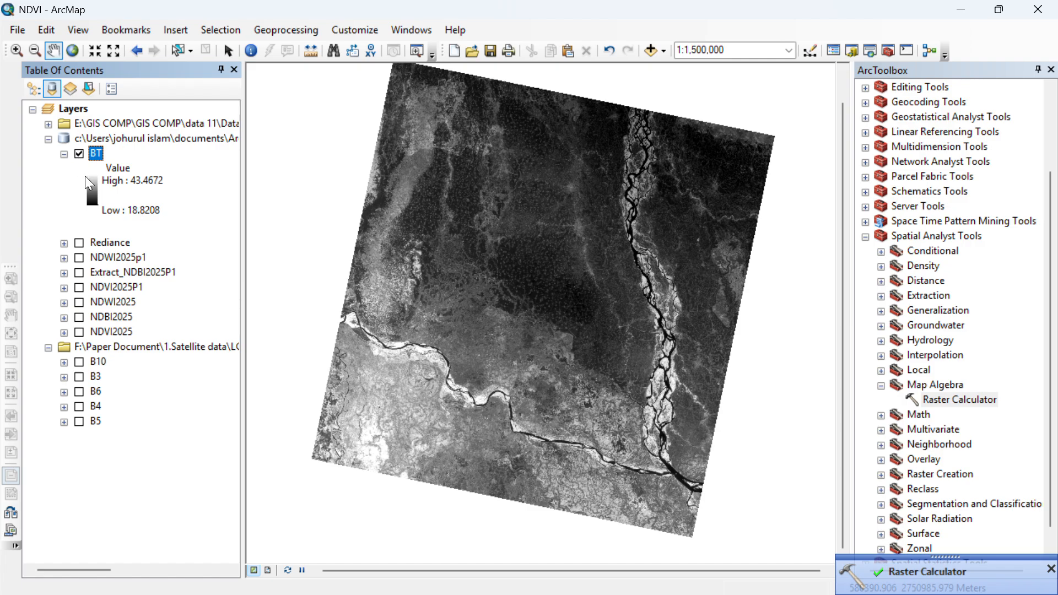
{"action": "left_click", "coordinate": [79, 154]}
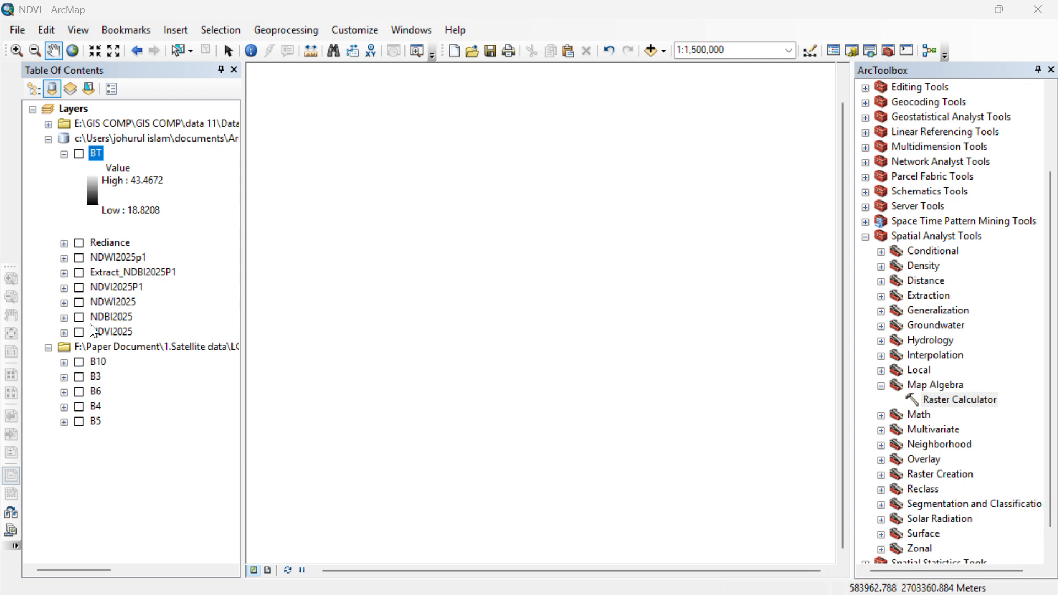
{"action": "double_click", "coordinate": [941, 398]}
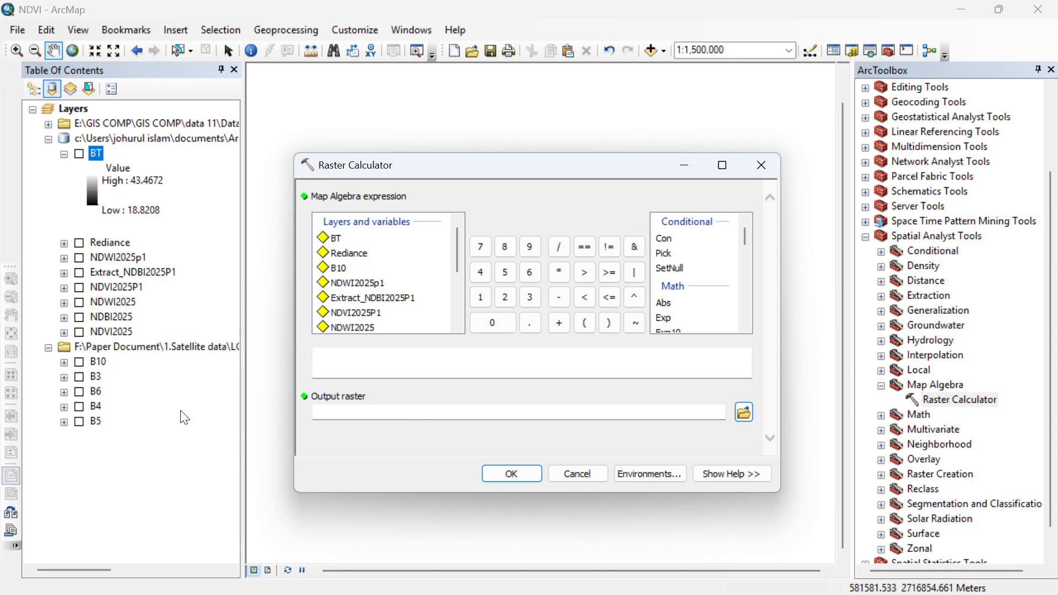
{"action": "left_click", "coordinate": [418, 368]}
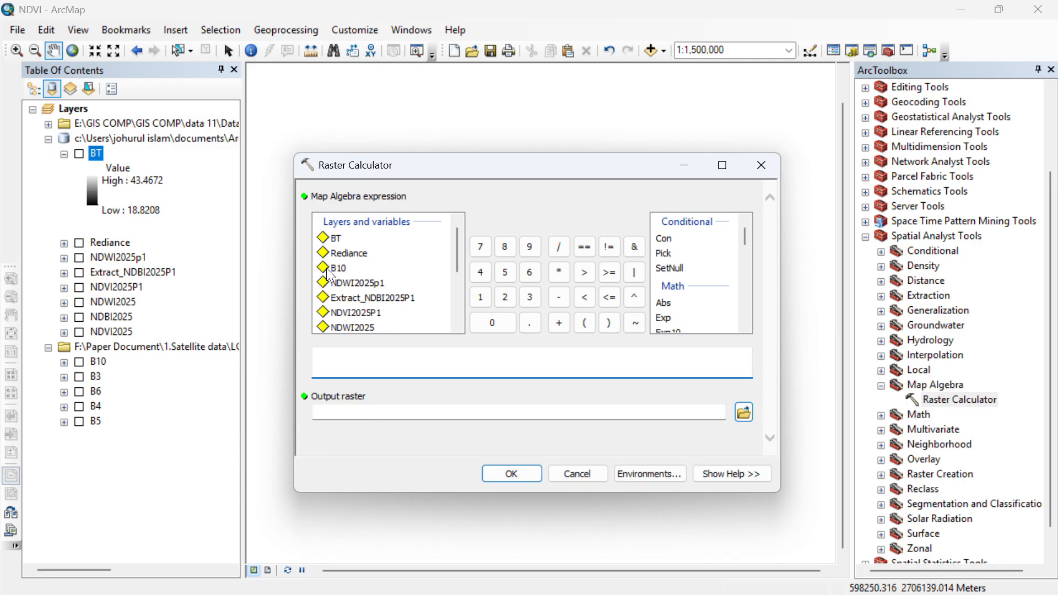
{"action": "left_click", "coordinate": [583, 325]}
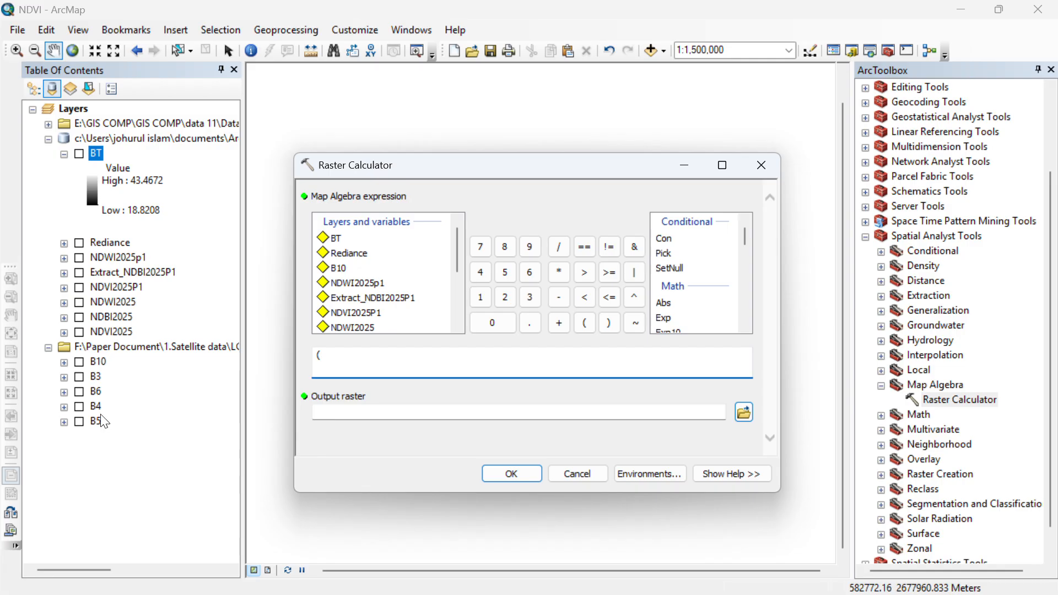
{"action": "scroll", "coordinate": [365, 259], "scroll_direction": "down", "scroll_amount": 2}
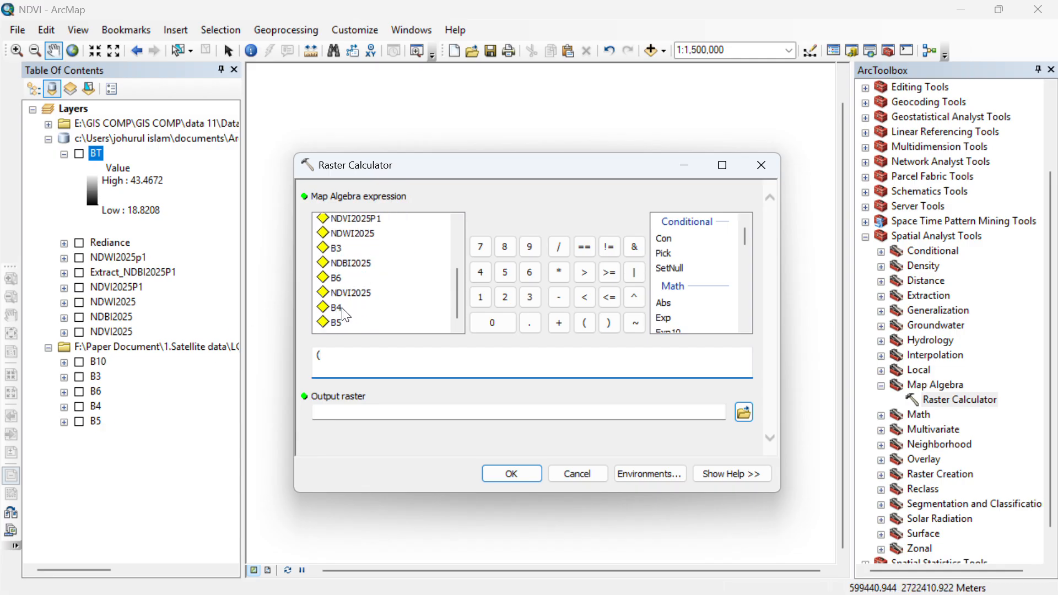
{"action": "double_click", "coordinate": [336, 322]}
{"action": "left_click", "coordinate": [562, 299]}
{"action": "double_click", "coordinate": [337, 308]}
{"action": "left_click", "coordinate": [607, 323]}
{"action": "left_click", "coordinate": [556, 249]}
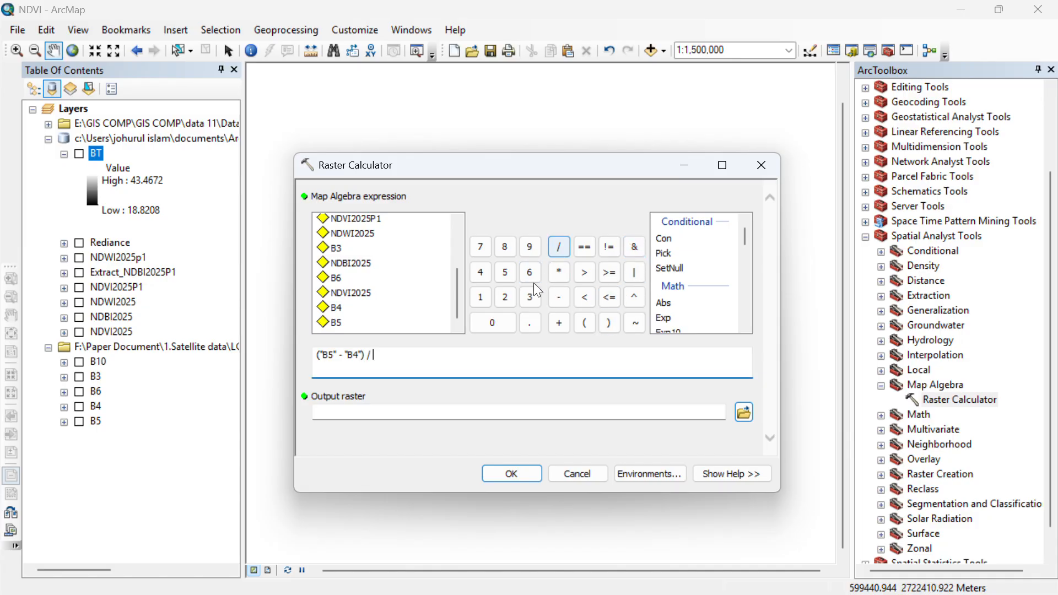
{"action": "left_click", "coordinate": [338, 323]}
{"action": "double_click", "coordinate": [337, 322]}
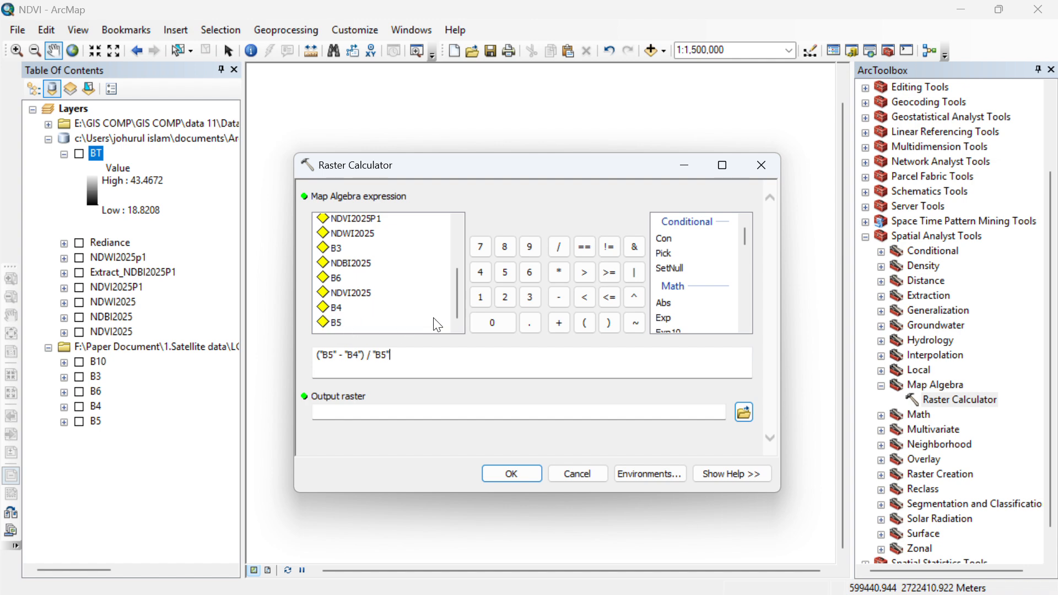
{"action": "left_click", "coordinate": [561, 324]}
{"action": "double_click", "coordinate": [346, 312]}
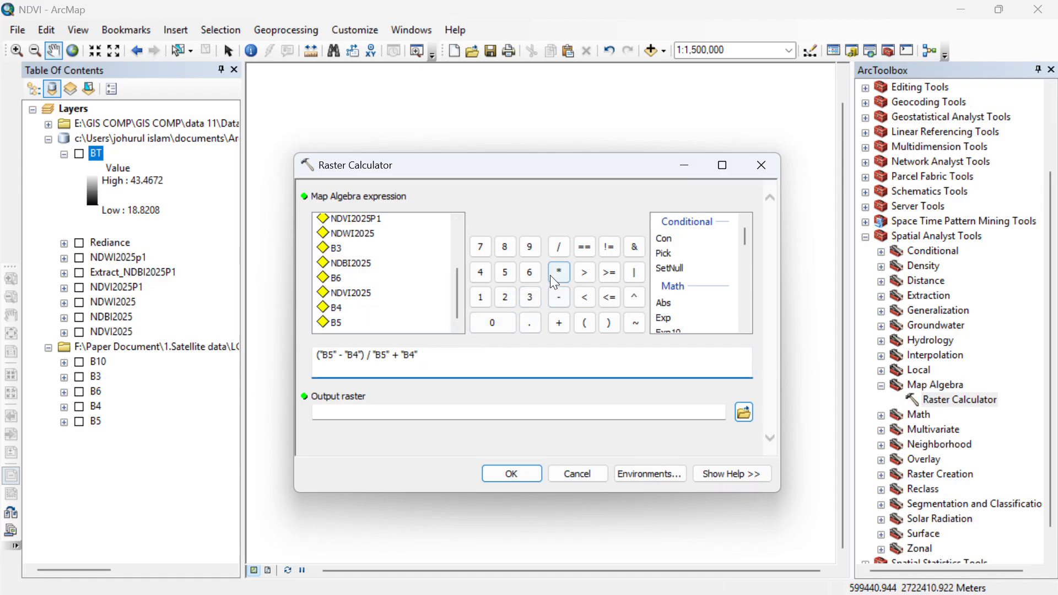
{"action": "left_click", "coordinate": [610, 325]}
{"action": "left_click", "coordinate": [585, 323]}
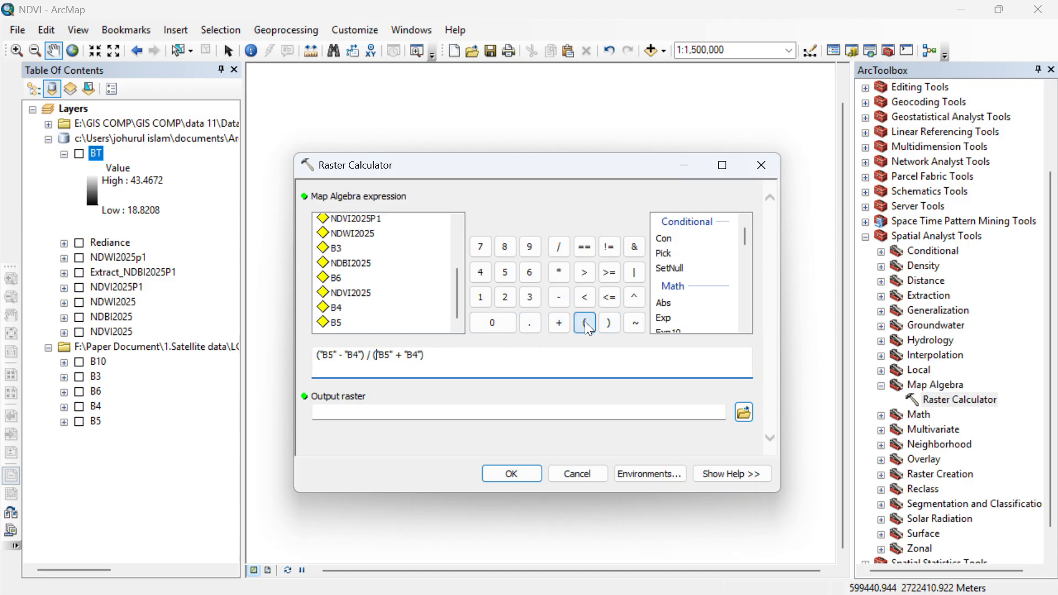
{"action": "left_click", "coordinate": [693, 414]}
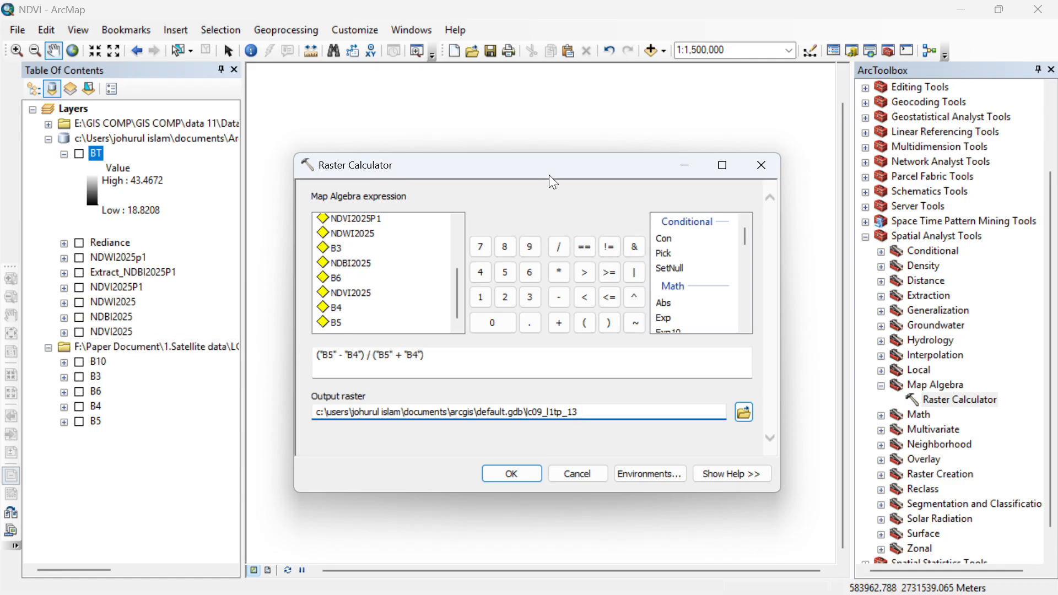
{"action": "left_click", "coordinate": [762, 168]}
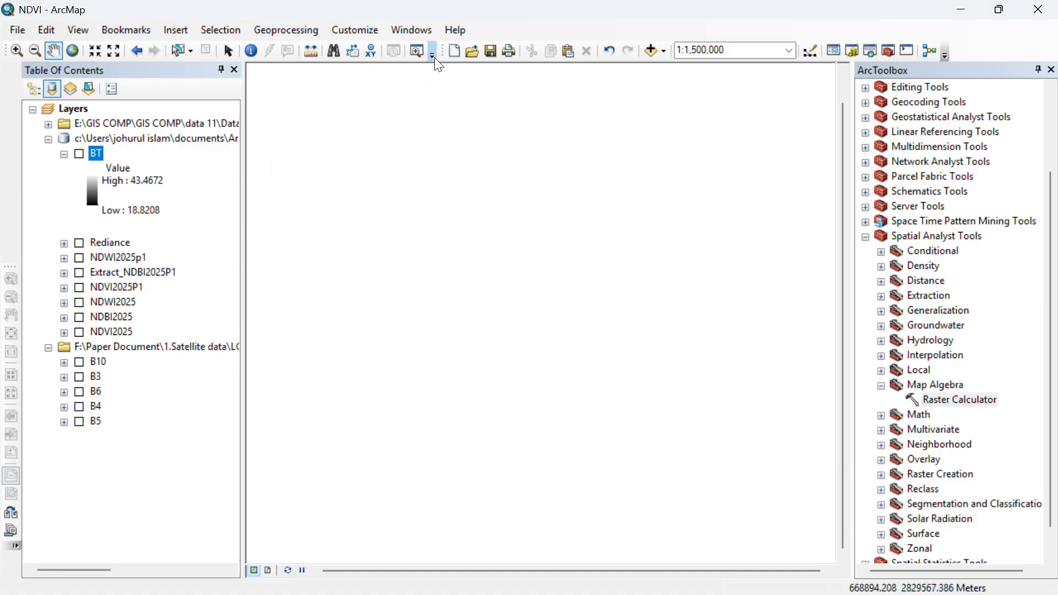
Switch to Chrome to review the proportion of vegetation and emissivity formulas, and return to ArcMap.
{"action": "key", "text": "alt+Tab"}
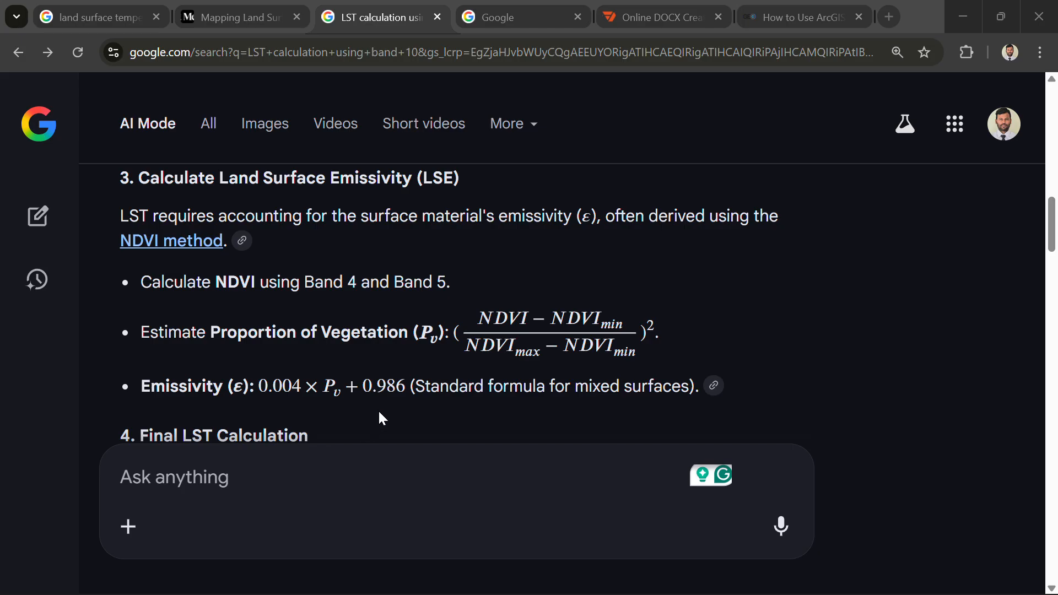
{"action": "key", "text": "super+Tab"}
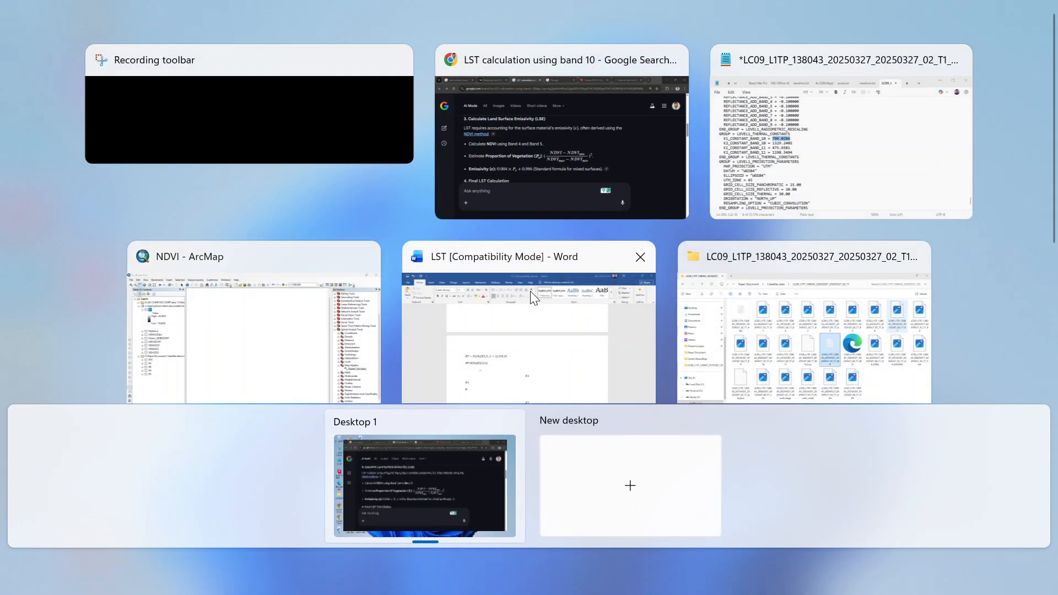
{"action": "left_click", "coordinate": [283, 329]}
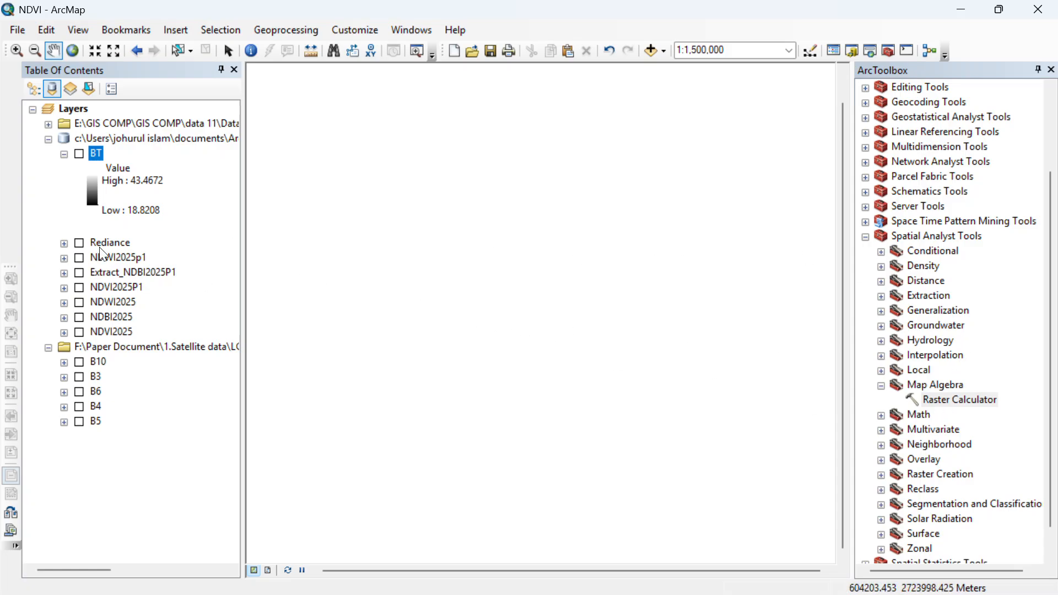
Collapse the BT layer's legend and start a new Raster Calculator expression with the Square function.
{"action": "left_click", "coordinate": [64, 155]}
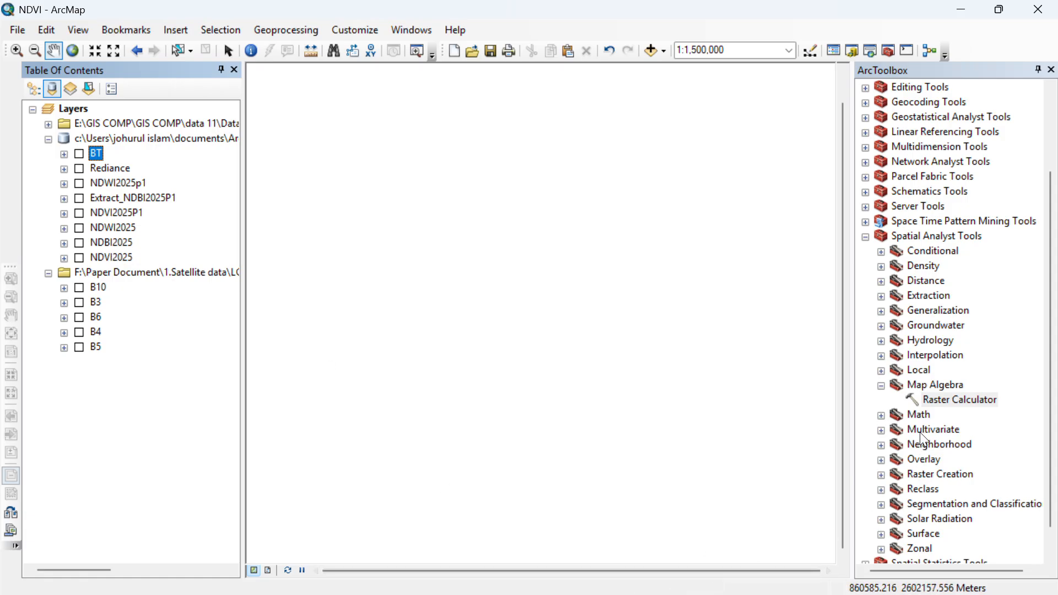
{"action": "double_click", "coordinate": [930, 400]}
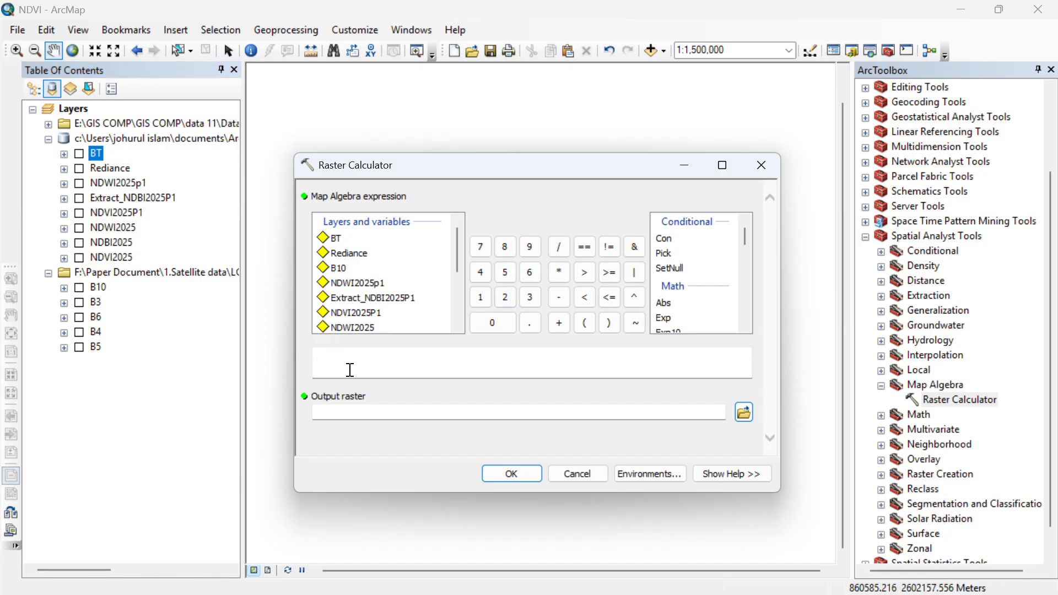
{"action": "left_click", "coordinate": [371, 369]}
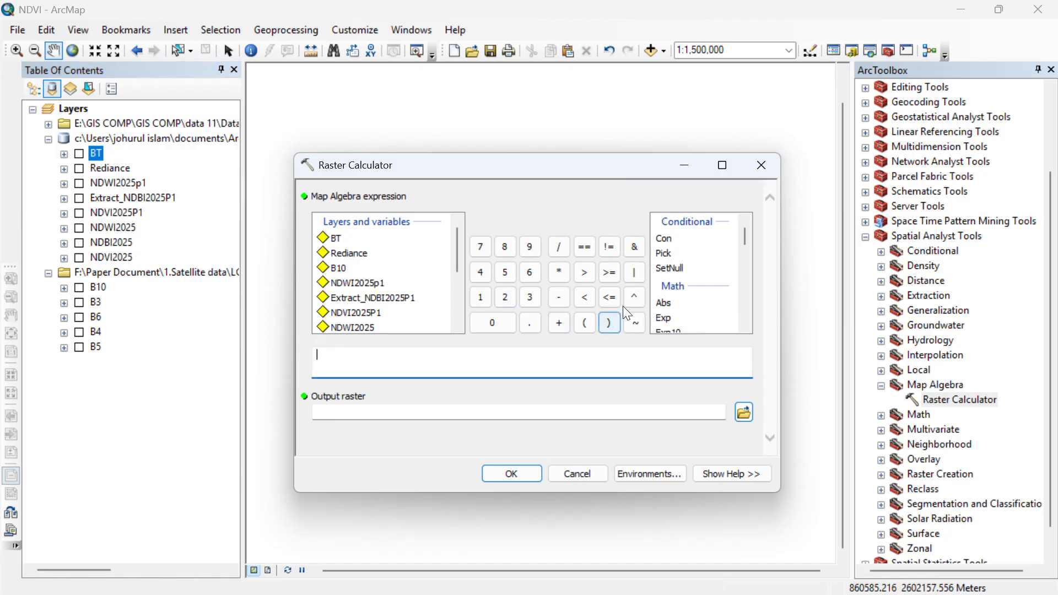
{"action": "scroll", "coordinate": [681, 289], "scroll_direction": "down", "scroll_amount": 3}
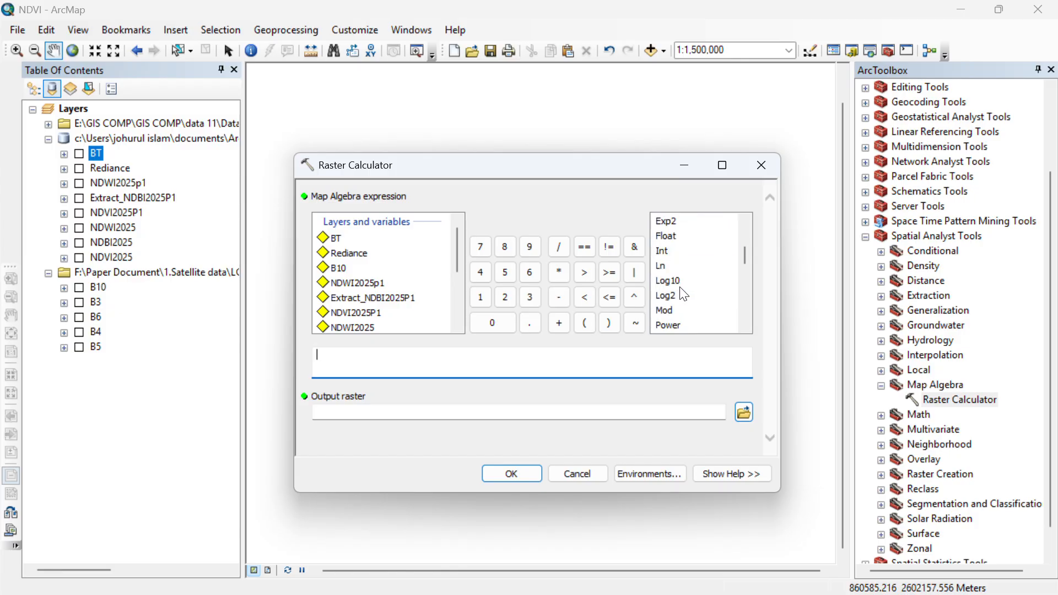
{"action": "scroll", "coordinate": [683, 294], "scroll_direction": "down", "scroll_amount": 5}
{"action": "scroll", "coordinate": [682, 281], "scroll_direction": "up", "scroll_amount": 4}
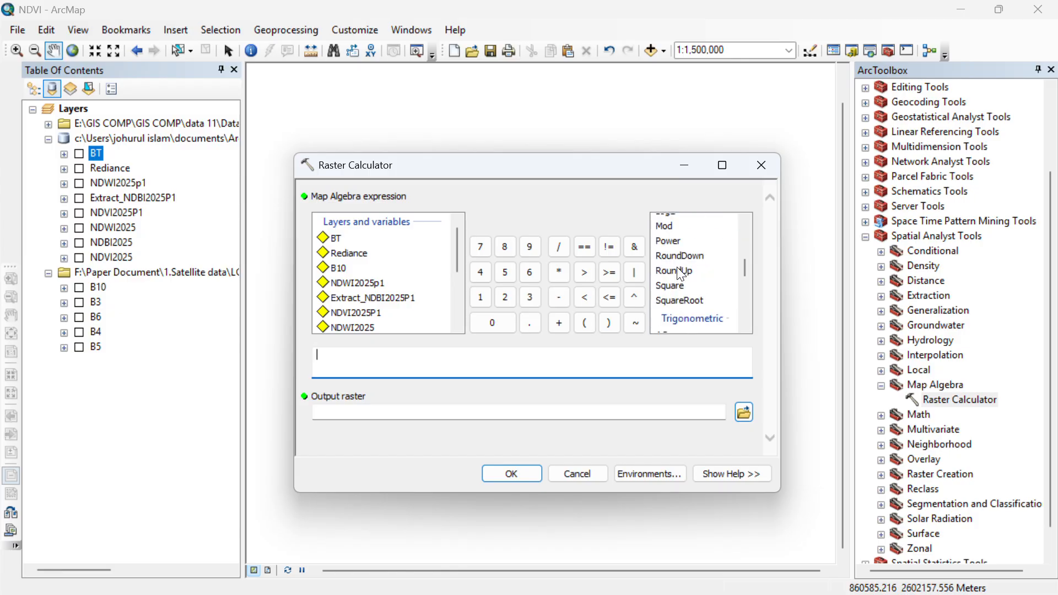
{"action": "scroll", "coordinate": [682, 268], "scroll_direction": "down", "scroll_amount": 2}
{"action": "scroll", "coordinate": [681, 276], "scroll_direction": "up", "scroll_amount": 2}
{"action": "scroll", "coordinate": [679, 284], "scroll_direction": "down", "scroll_amount": 1}
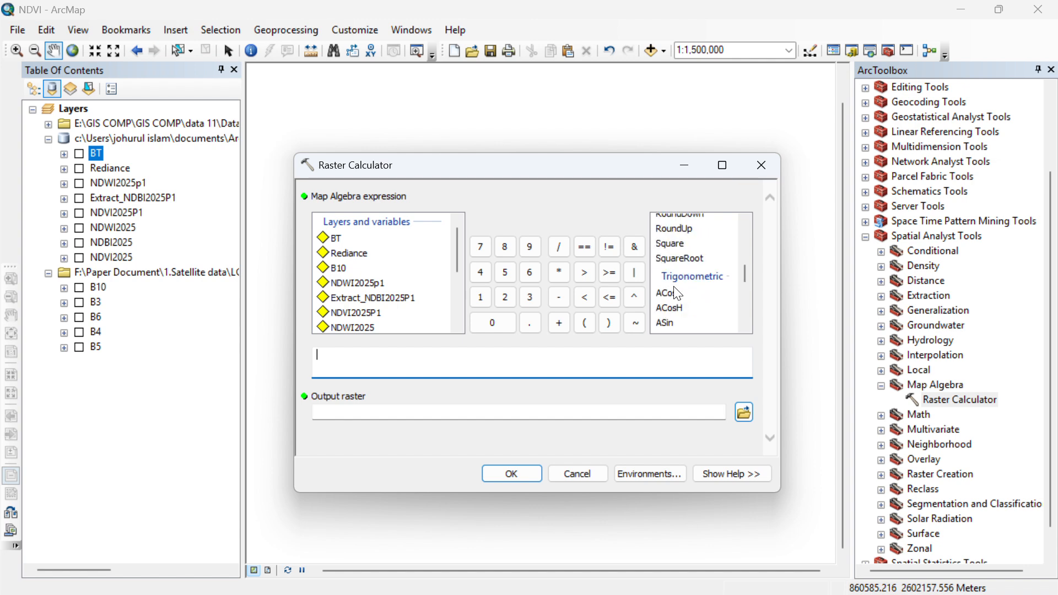
{"action": "double_click", "coordinate": [682, 246]}
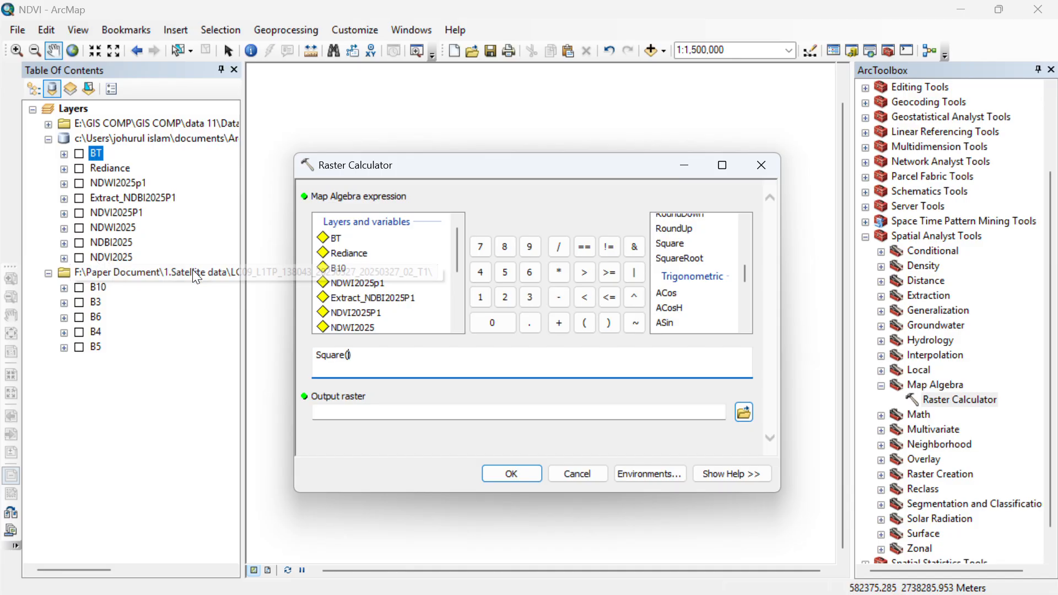
Insert the NDVI2025 raster as the argument of the Square function.
{"action": "scroll", "coordinate": [353, 277], "scroll_direction": "down", "scroll_amount": 2}
{"action": "scroll", "coordinate": [356, 278], "scroll_direction": "down", "scroll_amount": 1}
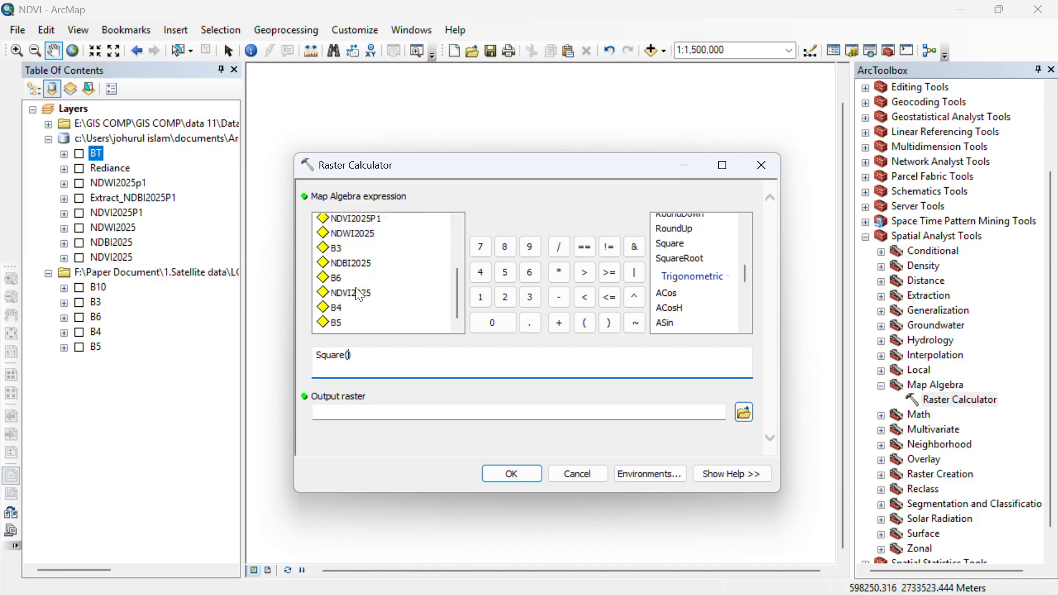
{"action": "left_click", "coordinate": [361, 298]}
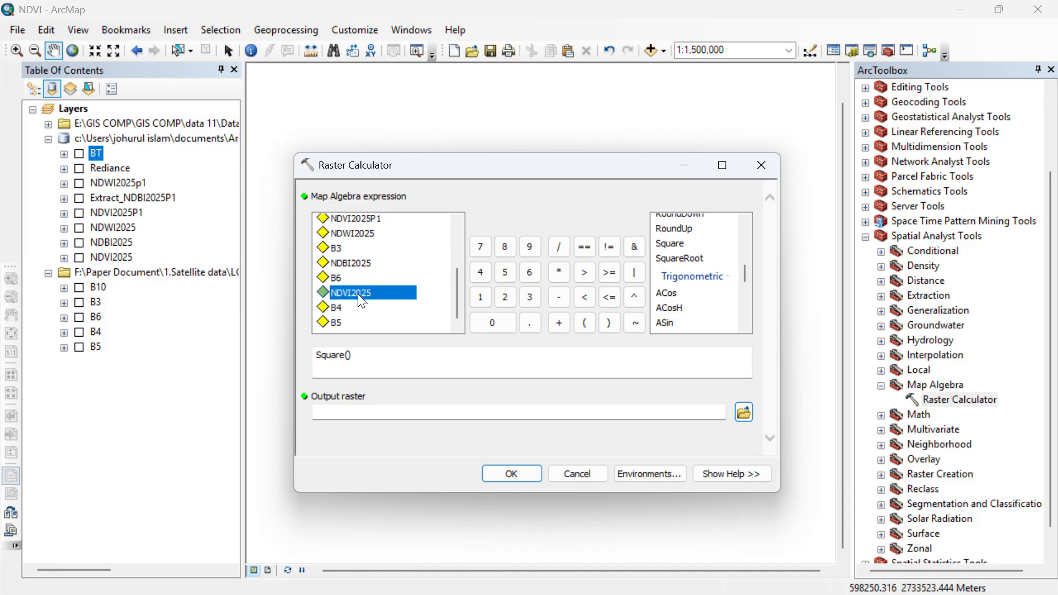
{"action": "double_click", "coordinate": [358, 293]}
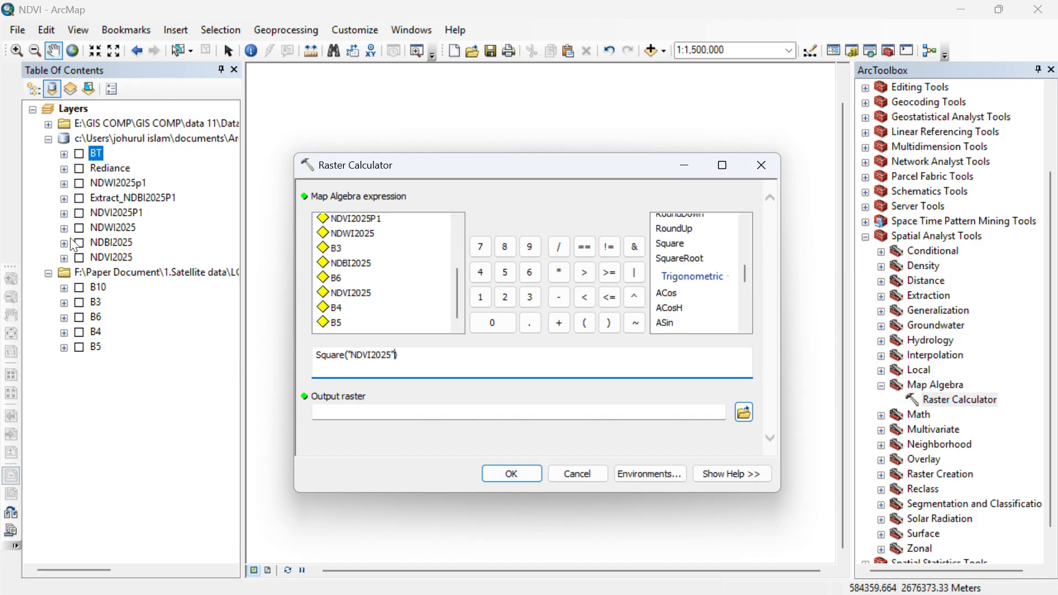
Expand the BT and NDVI2025 legends to show their value ranges, leaving NDVI2025 displayed and BT hidden.
{"action": "left_click", "coordinate": [79, 154]}
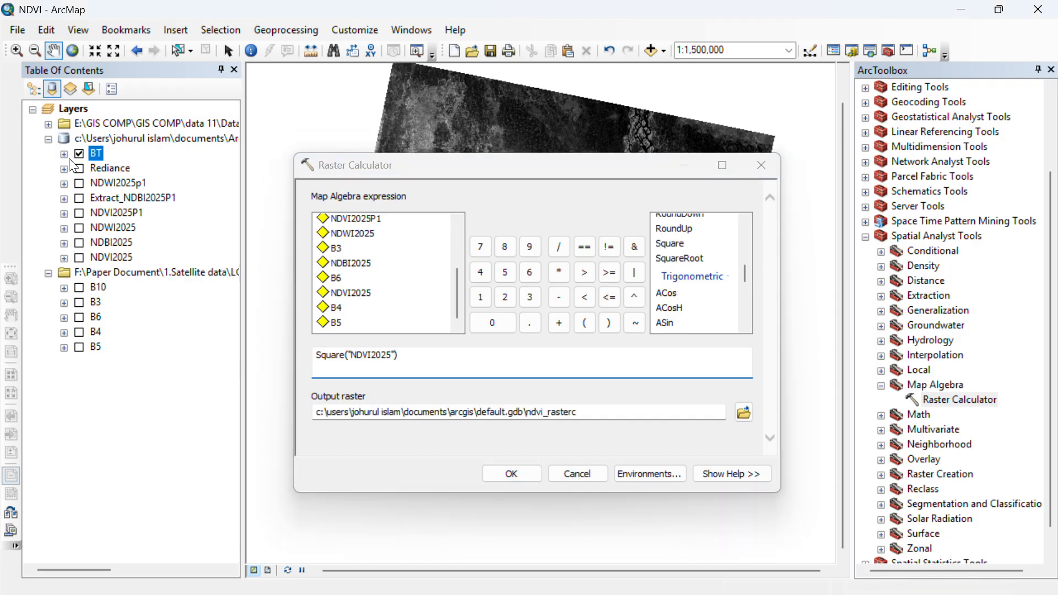
{"action": "left_click", "coordinate": [64, 154]}
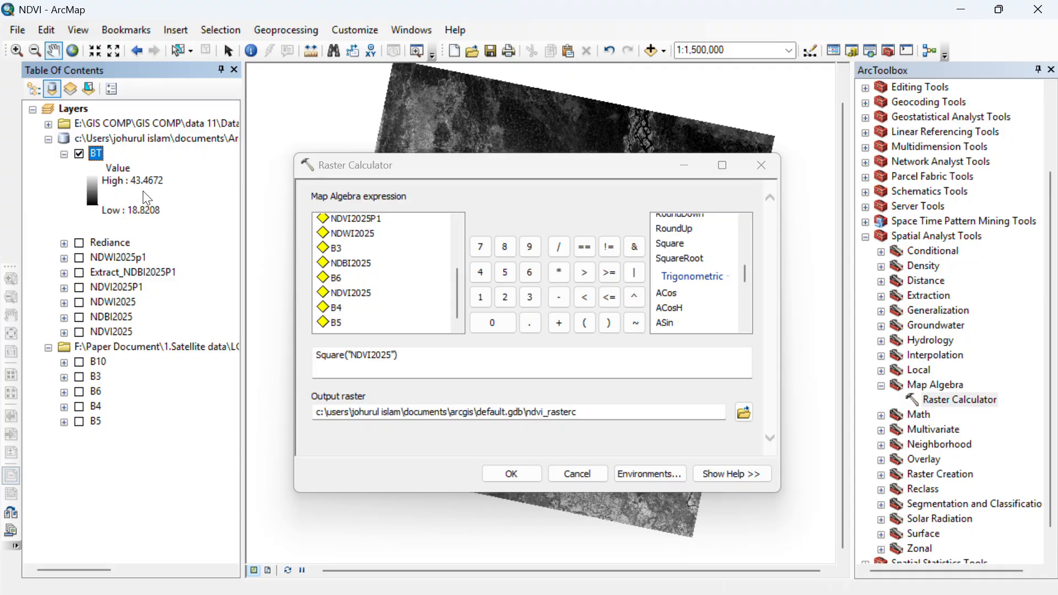
{"action": "left_click", "coordinate": [79, 154]}
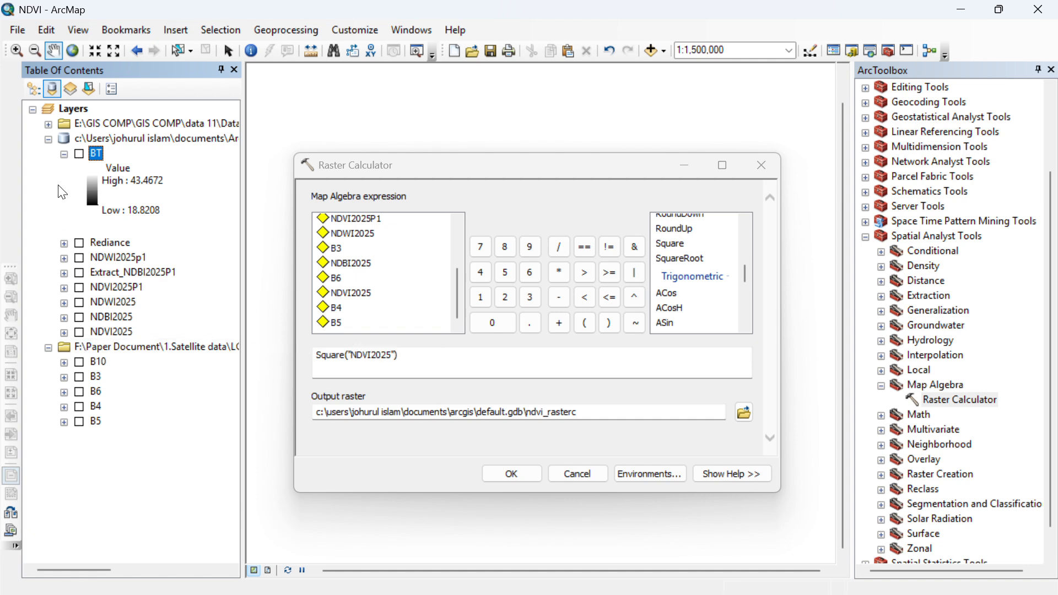
{"action": "left_click", "coordinate": [79, 332]}
{"action": "left_click", "coordinate": [64, 333]}
{"action": "scroll", "coordinate": [125, 350], "scroll_direction": "right", "scroll_amount": 1}
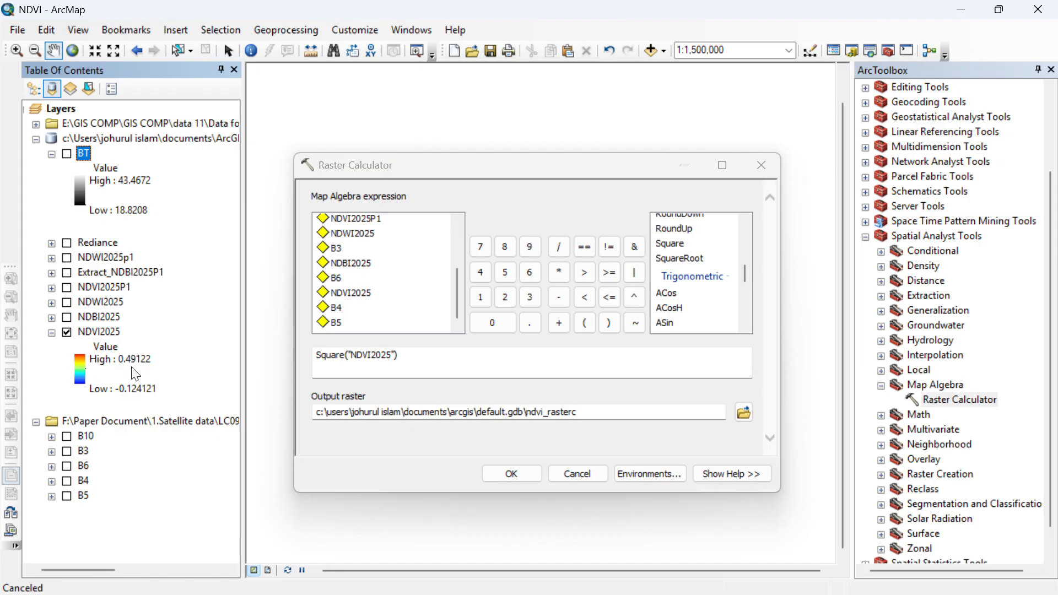
{"action": "scroll", "coordinate": [130, 365], "scroll_direction": "right", "scroll_amount": 1}
{"action": "left_click", "coordinate": [117, 359]}
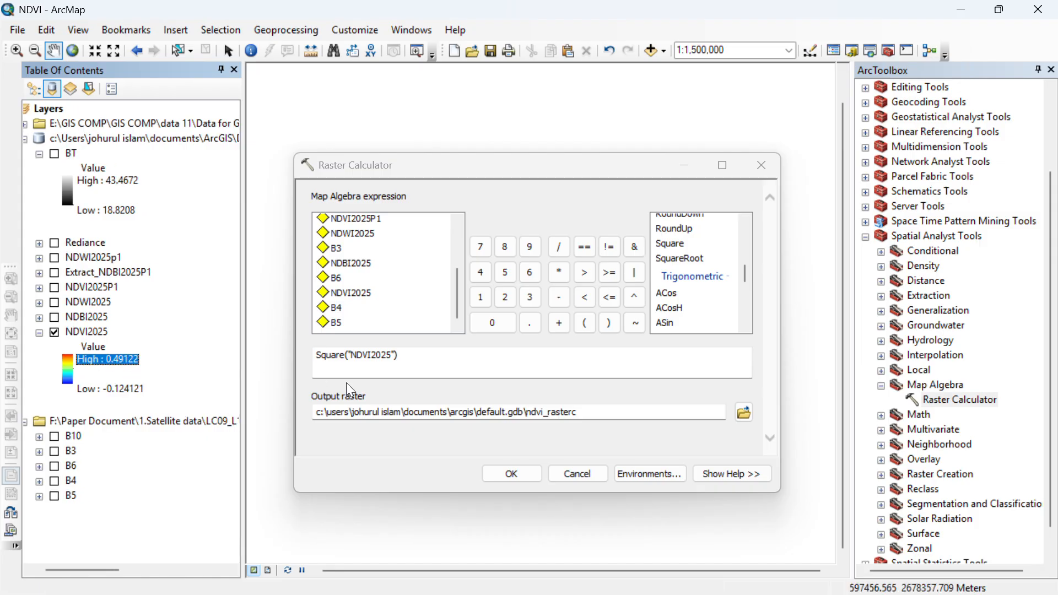
Add the NDVI maximum 0.49122 to NDVI2025 inside the Square function.
{"action": "left_click", "coordinate": [394, 357]}
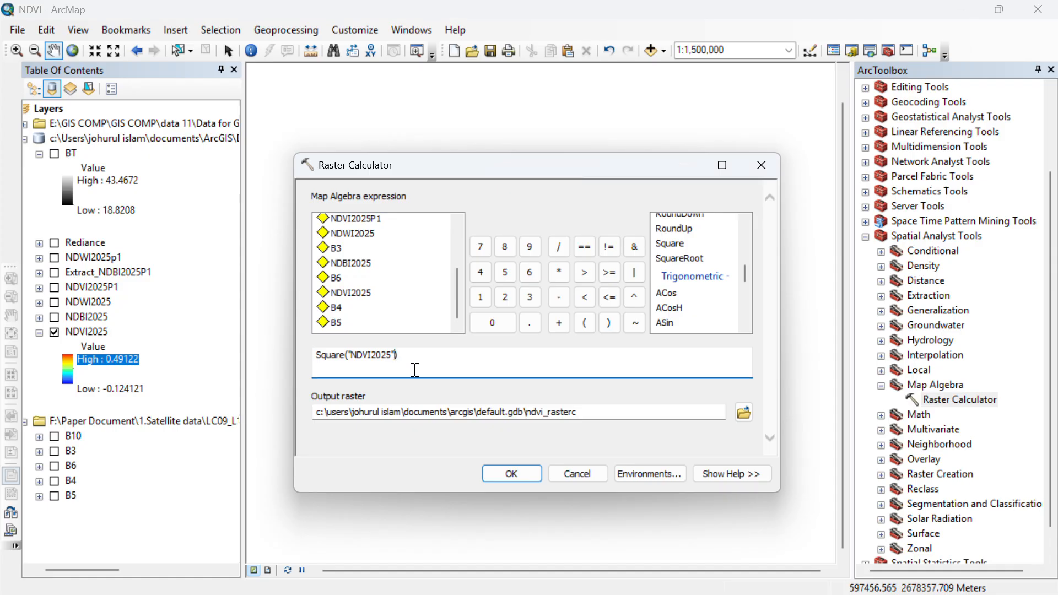
{"action": "type", "text": "+"}
{"action": "left_click", "coordinate": [111, 360]}
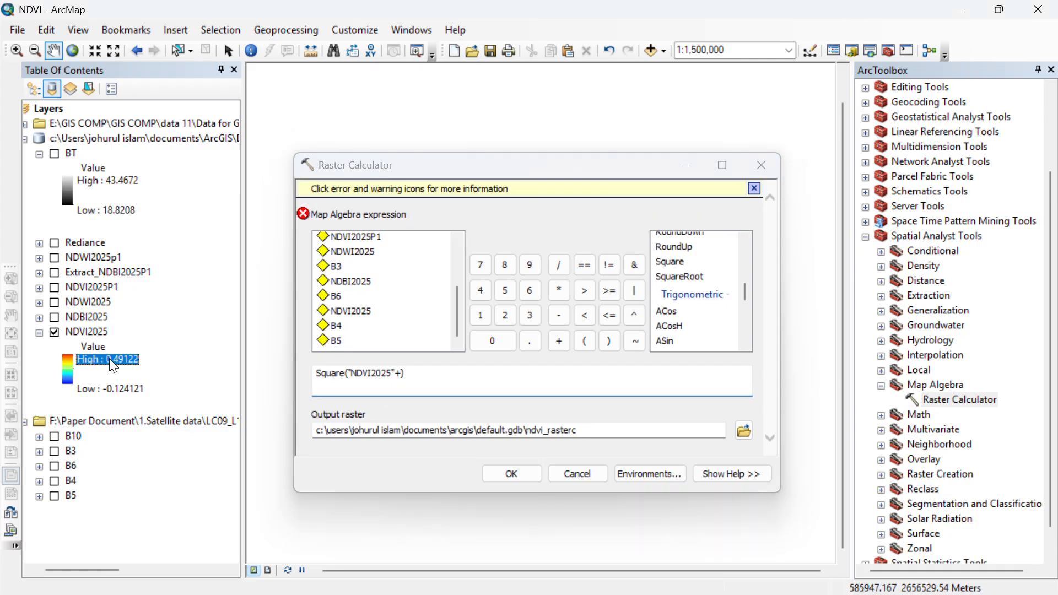
{"action": "double_click", "coordinate": [131, 360]}
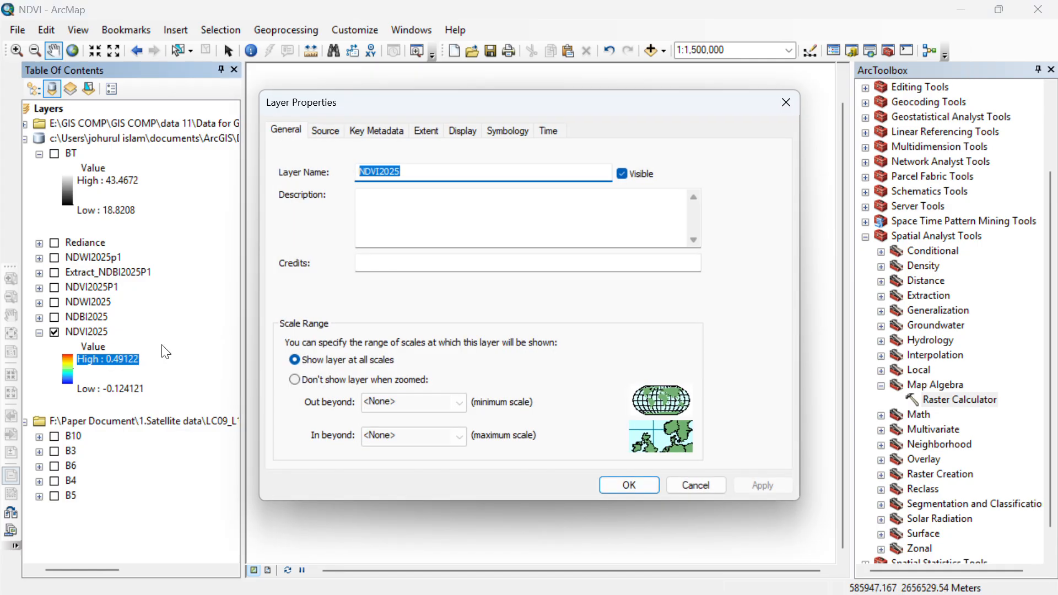
{"action": "left_click", "coordinate": [326, 133]}
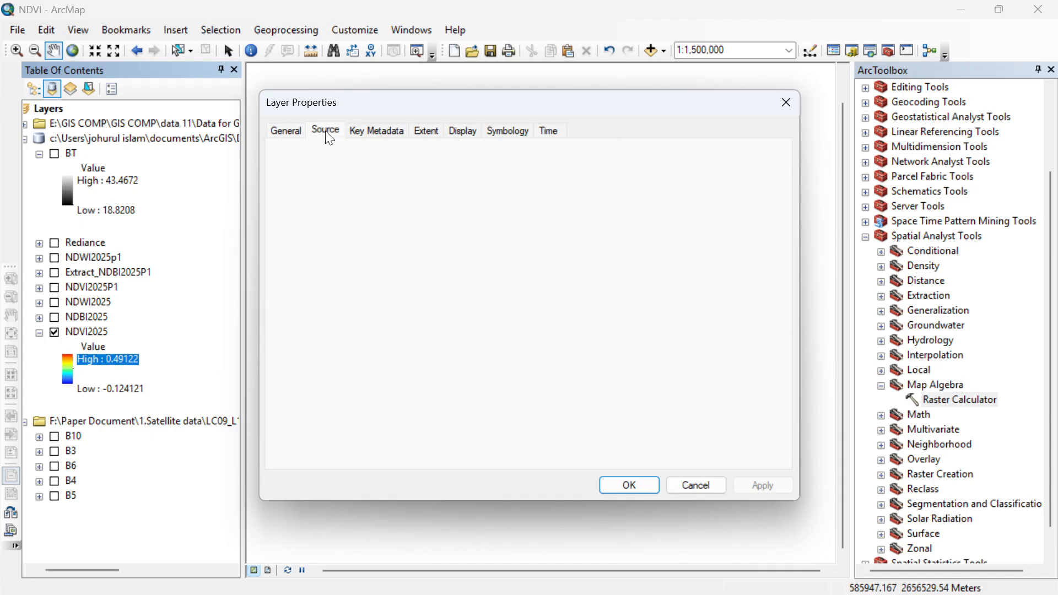
{"action": "left_click", "coordinate": [785, 103]}
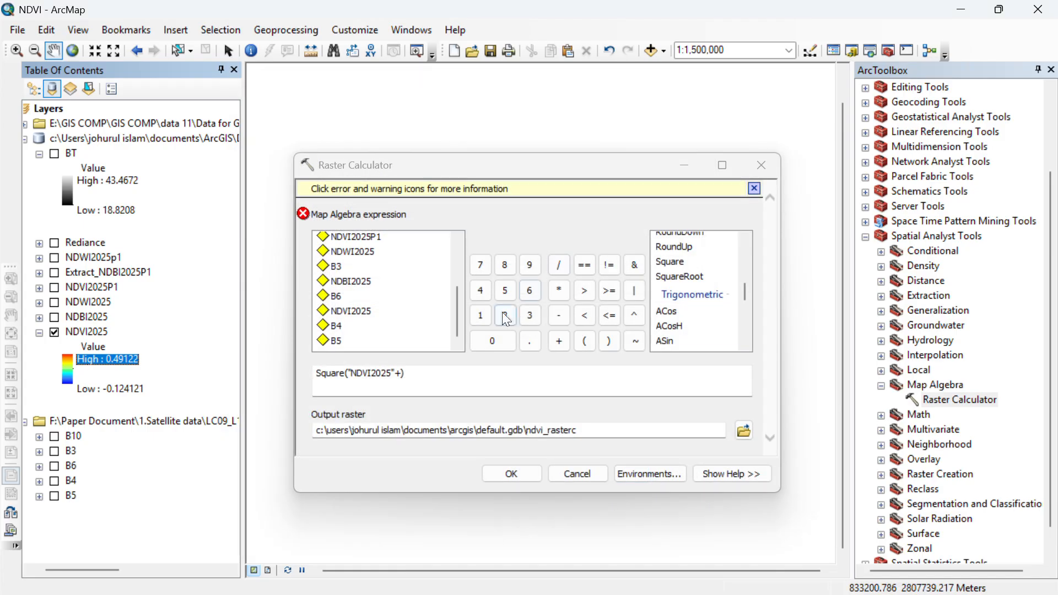
{"action": "left_click", "coordinate": [412, 372]}
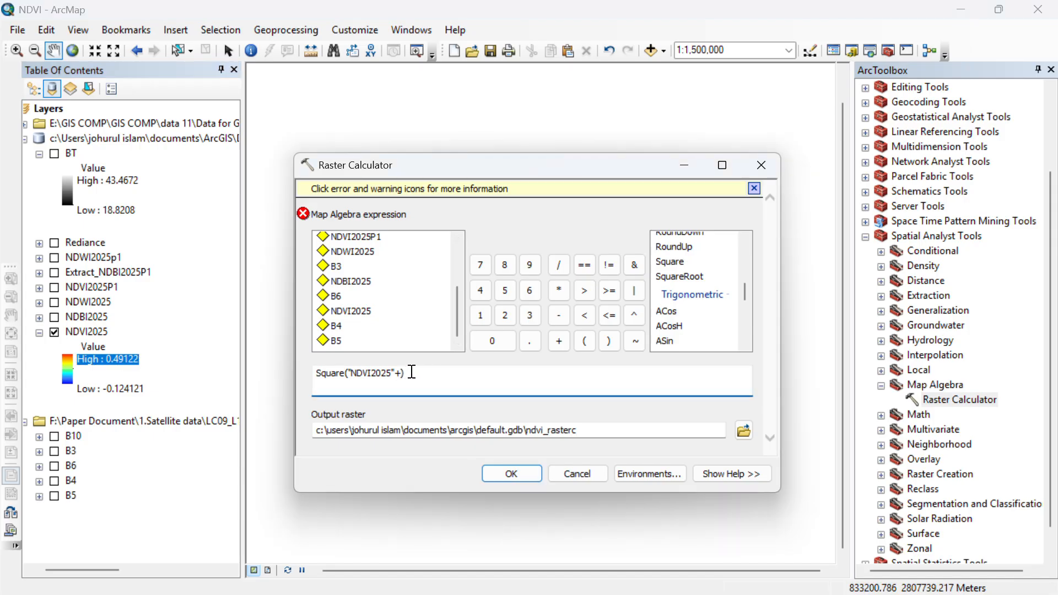
{"action": "type", "text": "0.49122"}
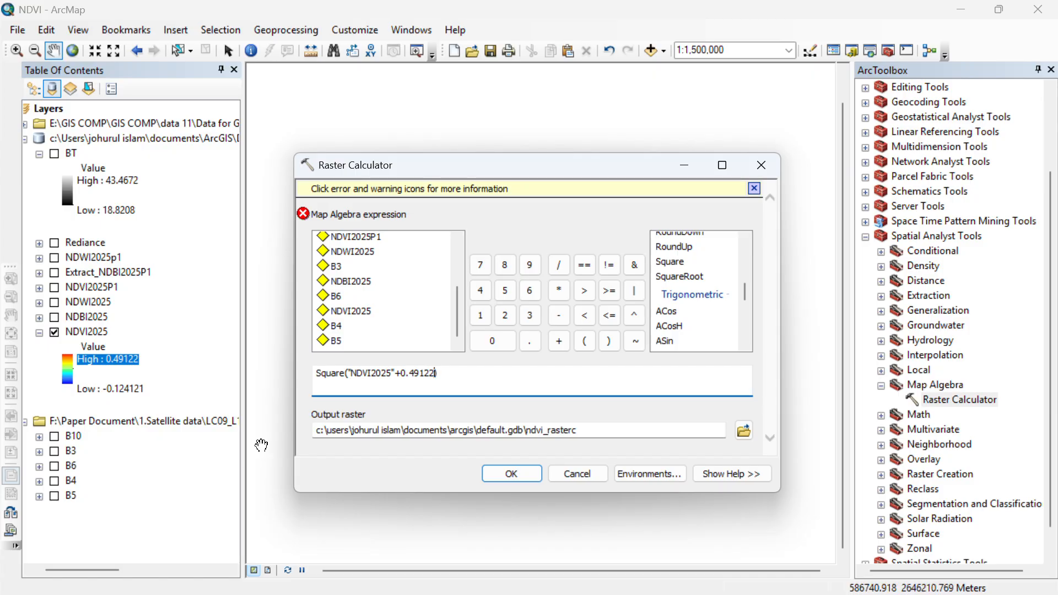
Switch to Chrome to check the numerator of the proportion of vegetation formula, and return to ArcMap.
{"action": "key", "text": "super+Tab"}
{"action": "left_click", "coordinate": [203, 316]}
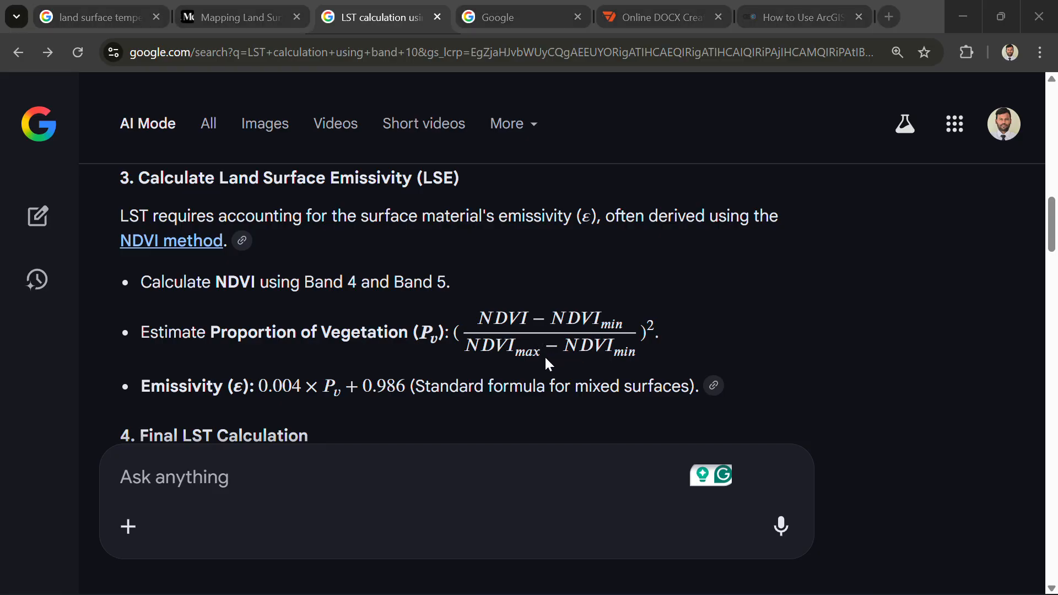
{"action": "key", "text": "super+d"}
{"action": "key", "text": "super+d"}
{"action": "key", "text": "super+d"}
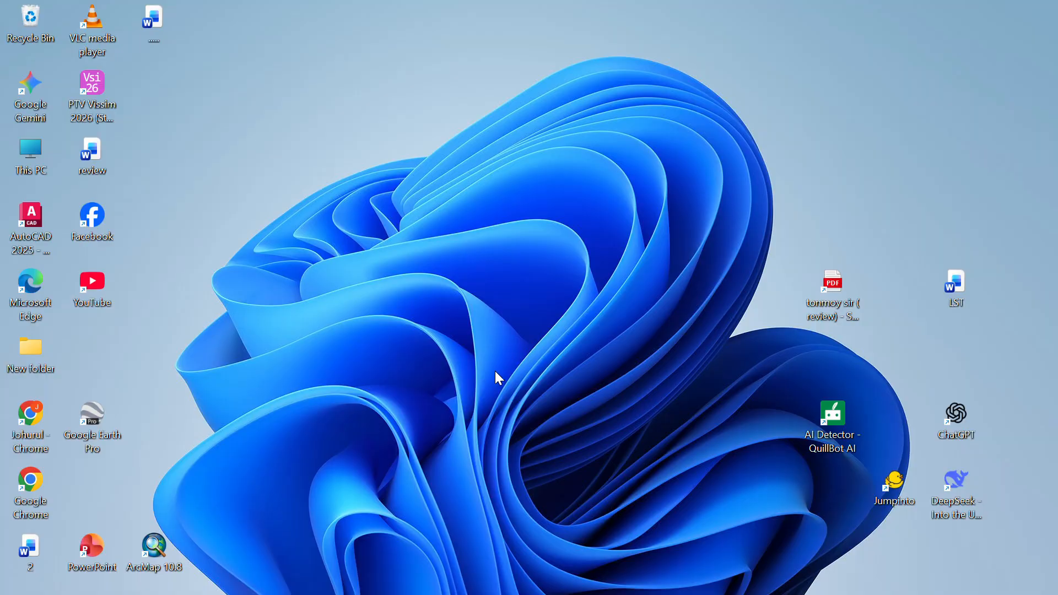
{"action": "key", "text": "super+d"}
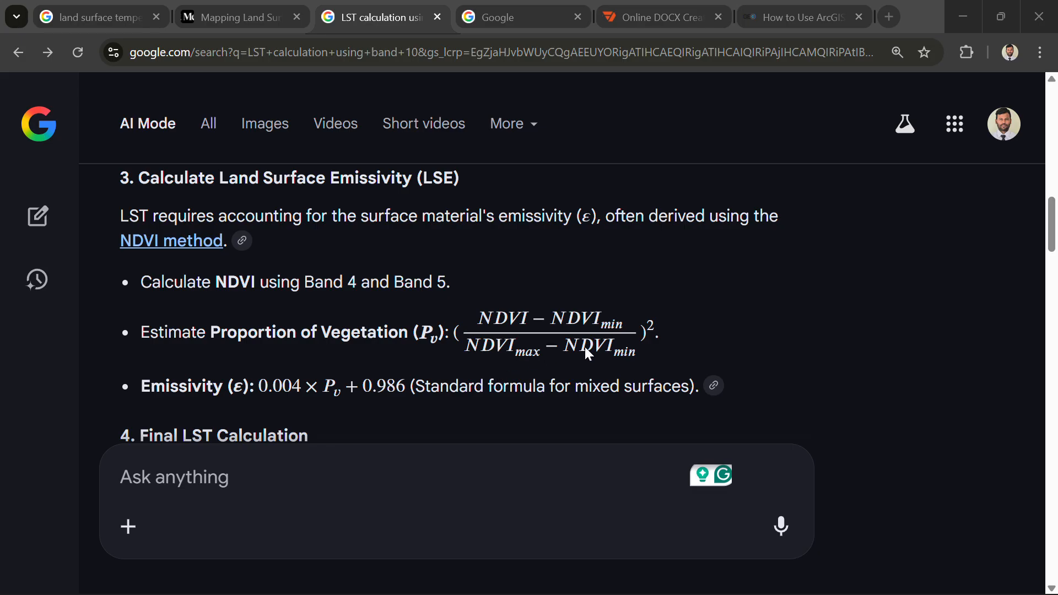
{"action": "key", "text": "super+d"}
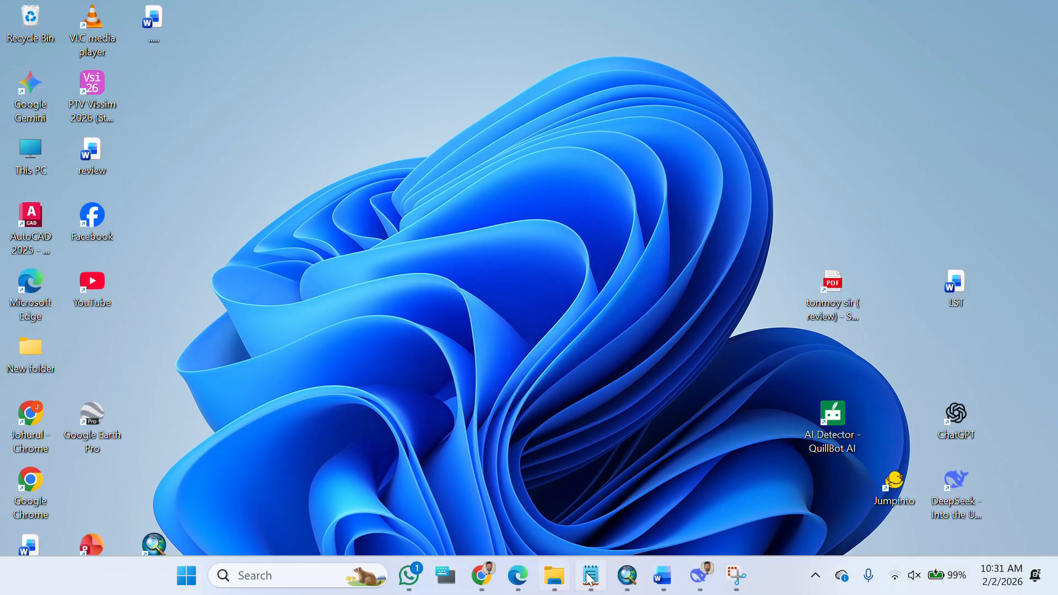
{"action": "left_click", "coordinate": [634, 576]}
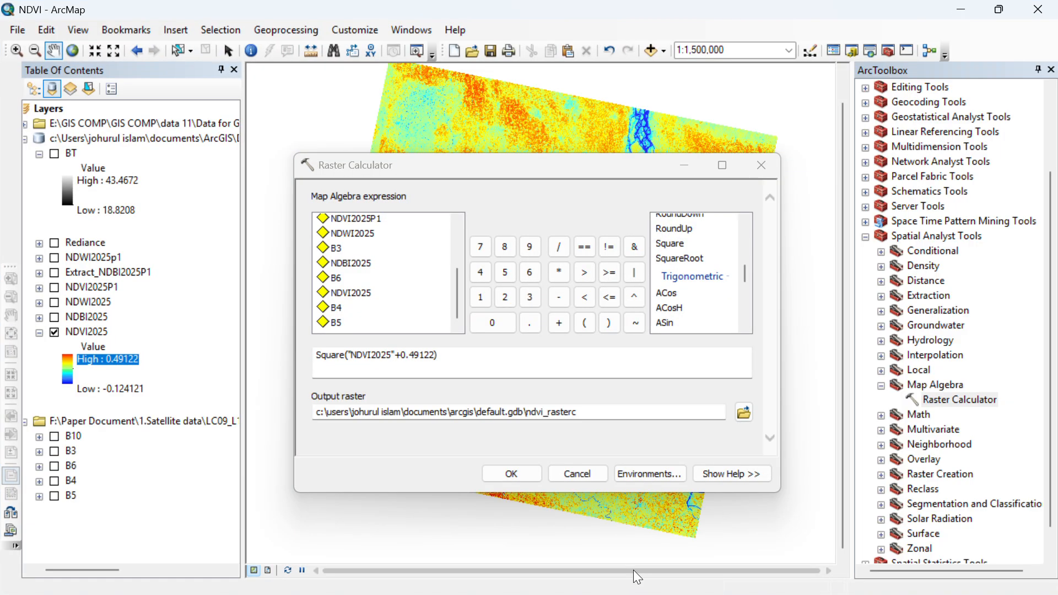
Remove the +0.49122 term from the Square expression, leaving only NDVI2025 in the parentheses.
{"action": "left_click", "coordinate": [434, 357]}
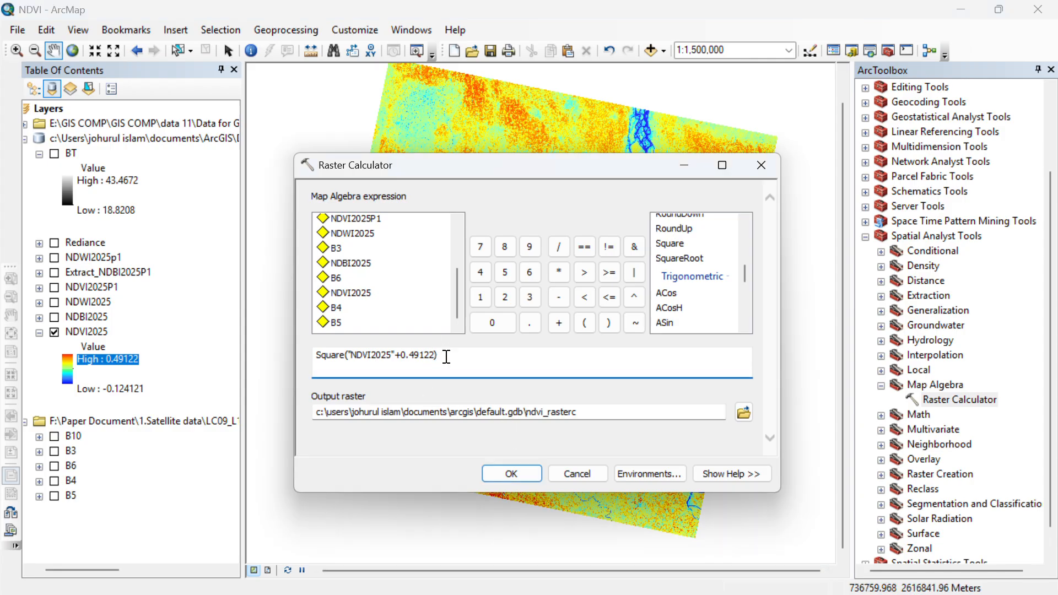
{"action": "key", "text": "BackSpace"}
{"action": "key", "text": "BackSpace"}
{"action": "key", "text": "BackSpace"}
{"action": "key", "text": "BackSpace"}
{"action": "key", "text": "BackSpace"}
{"action": "key", "text": "BackSpace"}
{"action": "key", "text": "BackSpace"}
{"action": "key", "text": "BackSpace"}
{"action": "type", "text": ")"}
{"action": "key", "text": "Left"}
{"action": "key", "text": "BackSpace"}
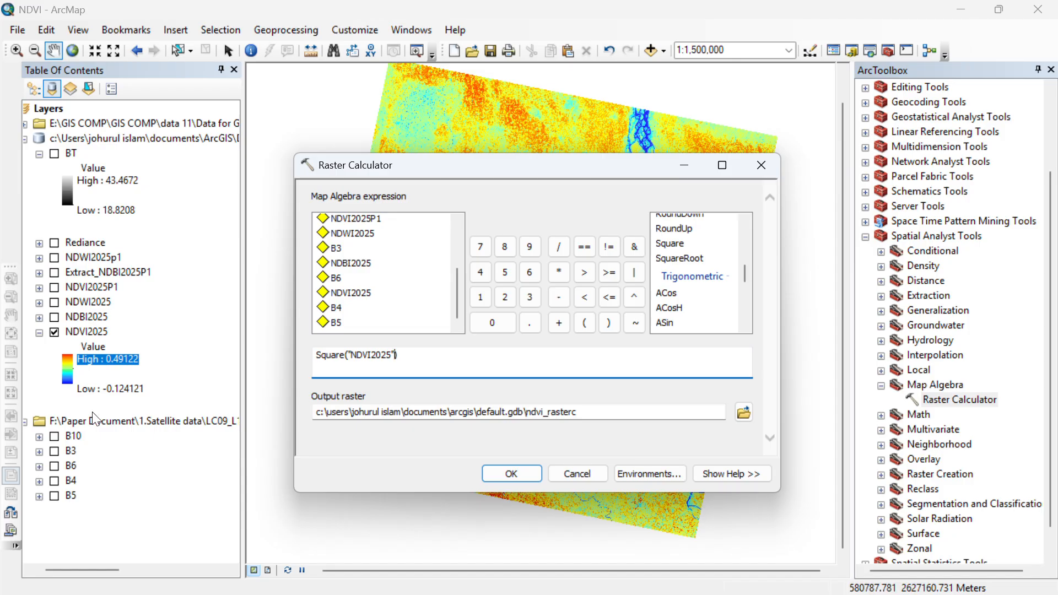
Copy the minimum value 0.124121, without its minus sign, from the NDVI2025 legend.
{"action": "left_click", "coordinate": [138, 389]}
{"action": "left_click", "coordinate": [135, 390]}
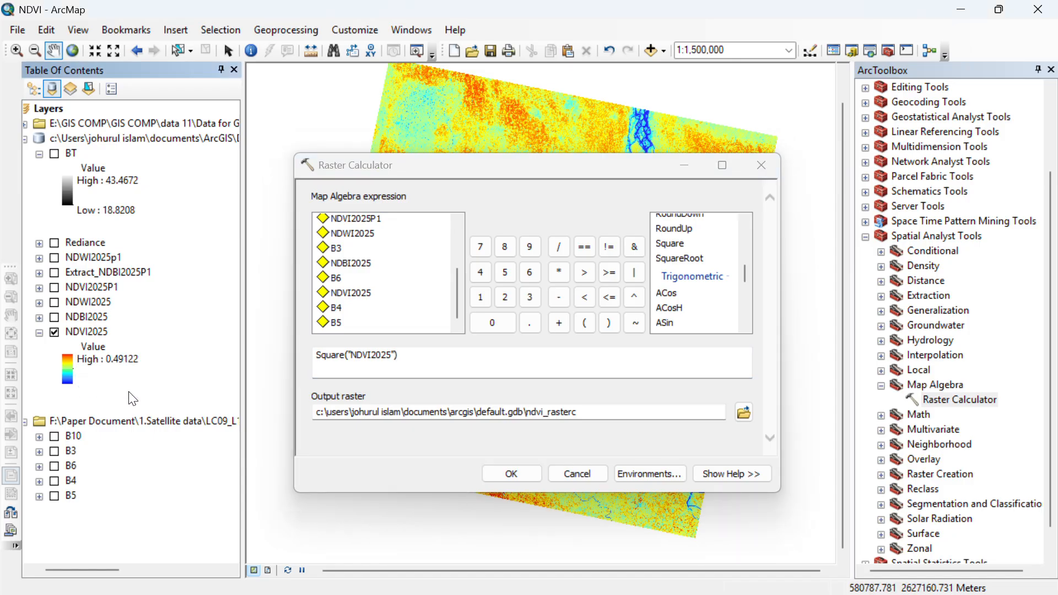
{"action": "left_click", "coordinate": [129, 392]}
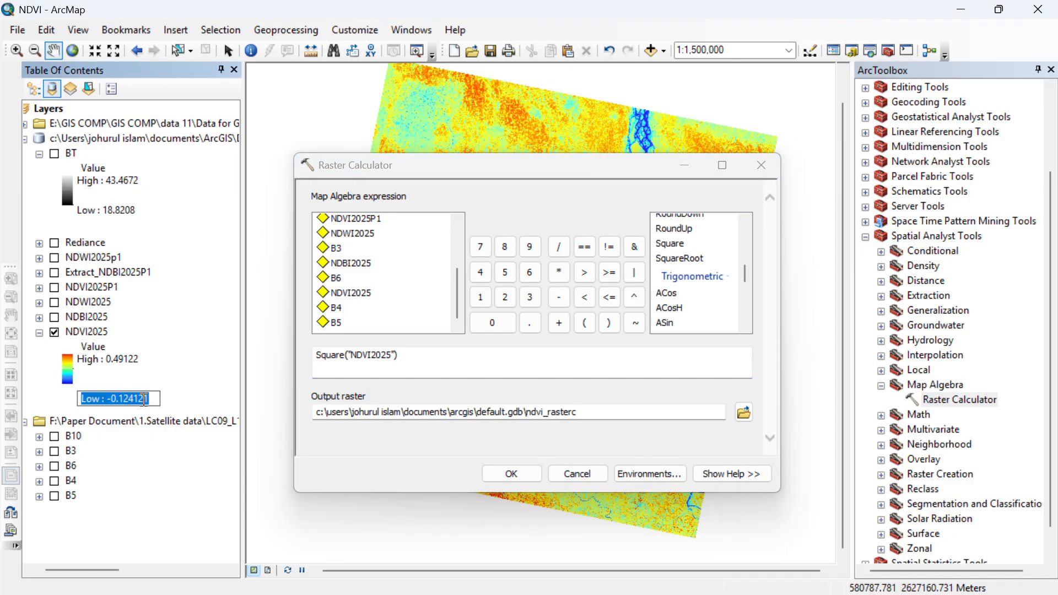
{"action": "left_click", "coordinate": [150, 398]}
{"action": "double_click", "coordinate": [127, 398]}
{"action": "right_click", "coordinate": [128, 399]}
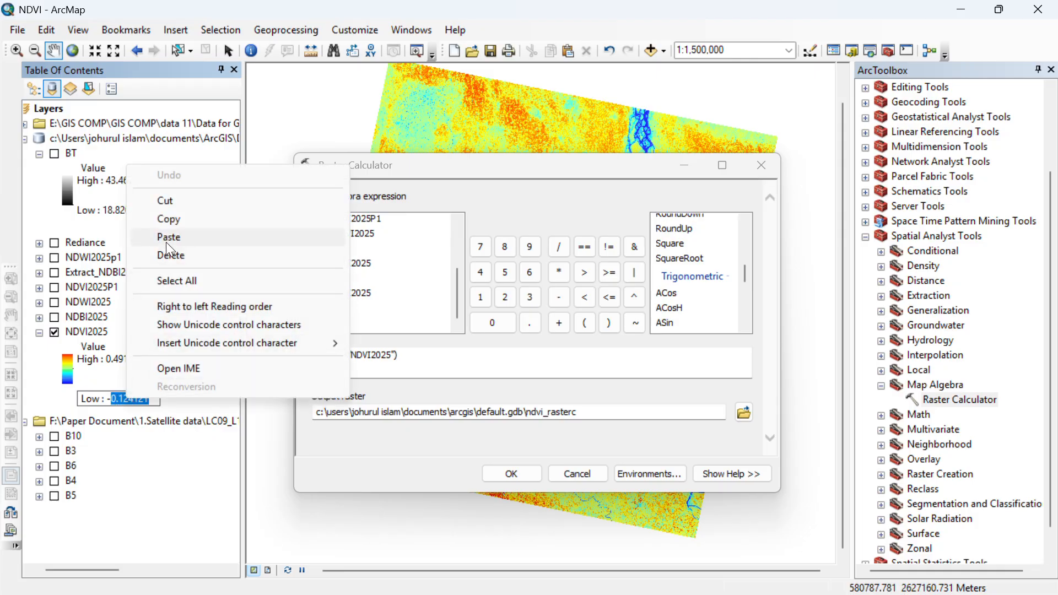
{"action": "left_click", "coordinate": [173, 219]}
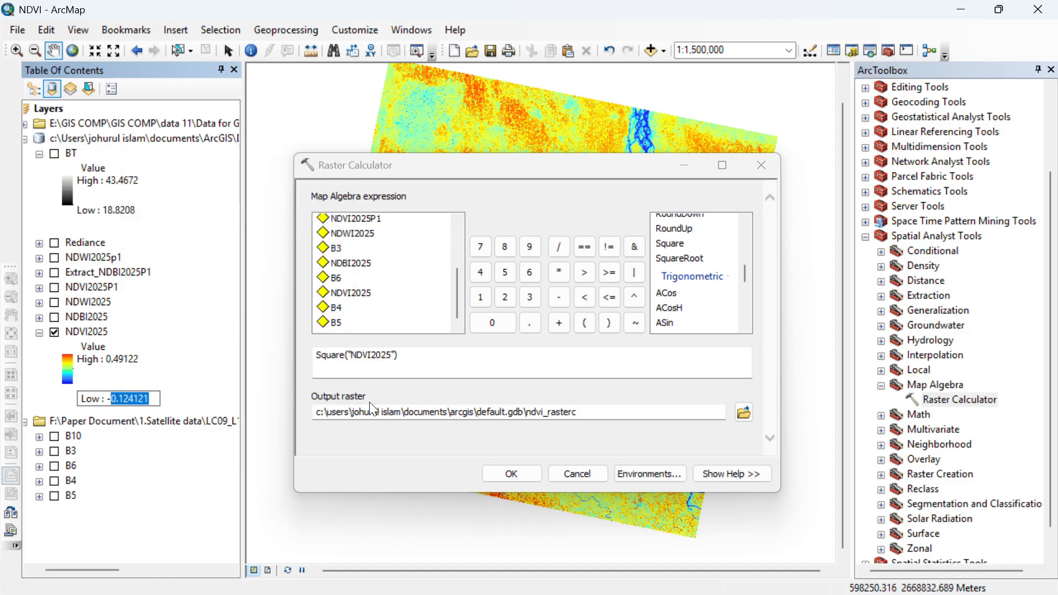
Add 0.124121 to NDVI2025 inside the Square function, and follow the function with a division and an opening parenthesis.
{"action": "left_click", "coordinate": [407, 358]}
{"action": "key", "text": "Left"}
{"action": "type", "text": "+"}
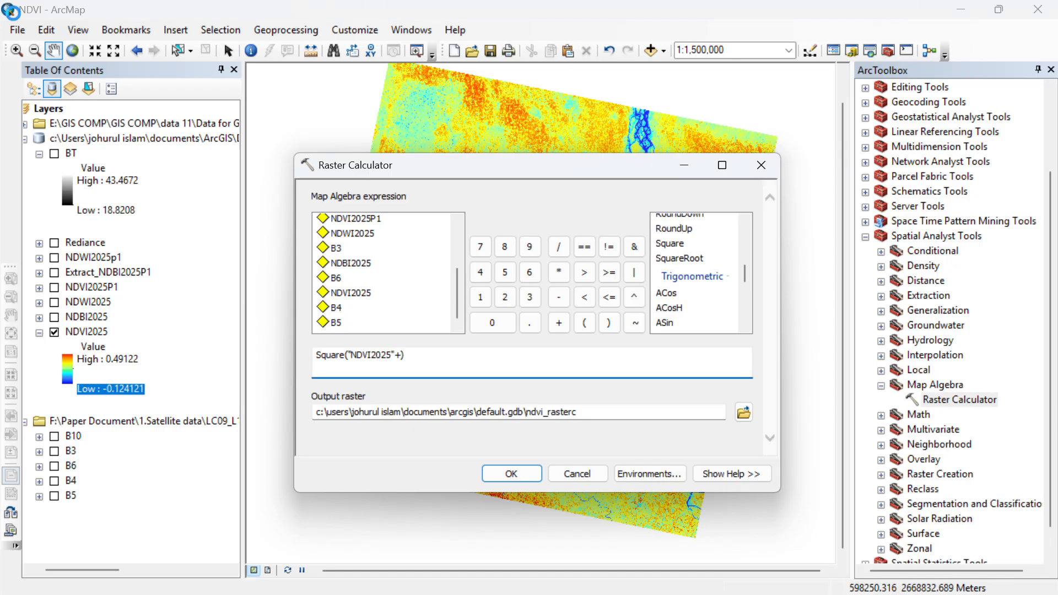
{"action": "key", "text": "ctrl+v"}
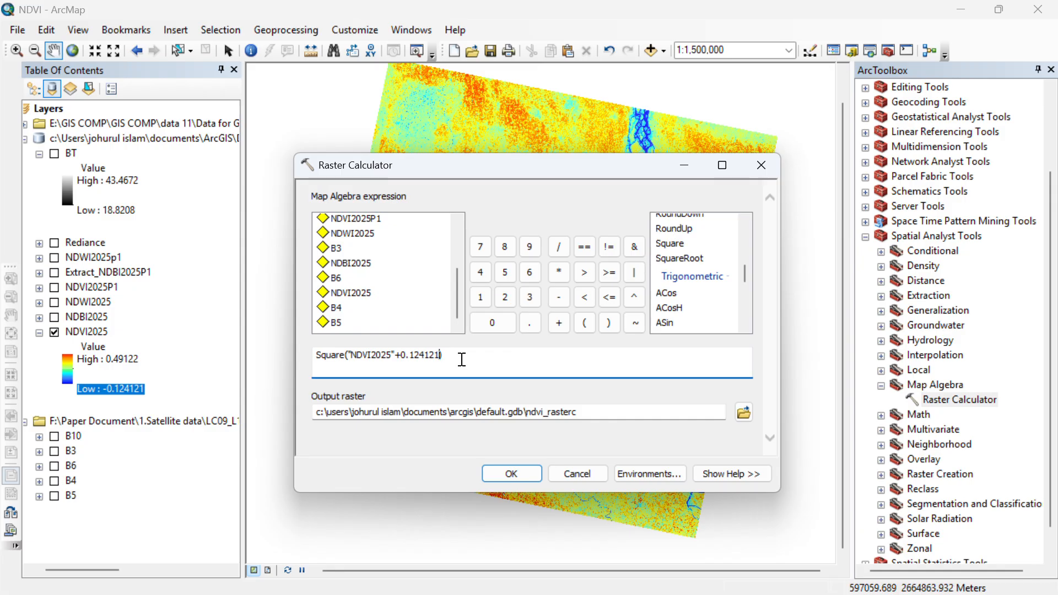
{"action": "type", "text": ")"}
{"action": "left_click", "coordinate": [562, 252]}
{"action": "left_click", "coordinate": [586, 322]}
Switch to Chrome to check the denominator of the proportion of vegetation formula, and return to the Raster Calculator in ArcMap.
{"action": "left_click", "coordinate": [540, 574]}
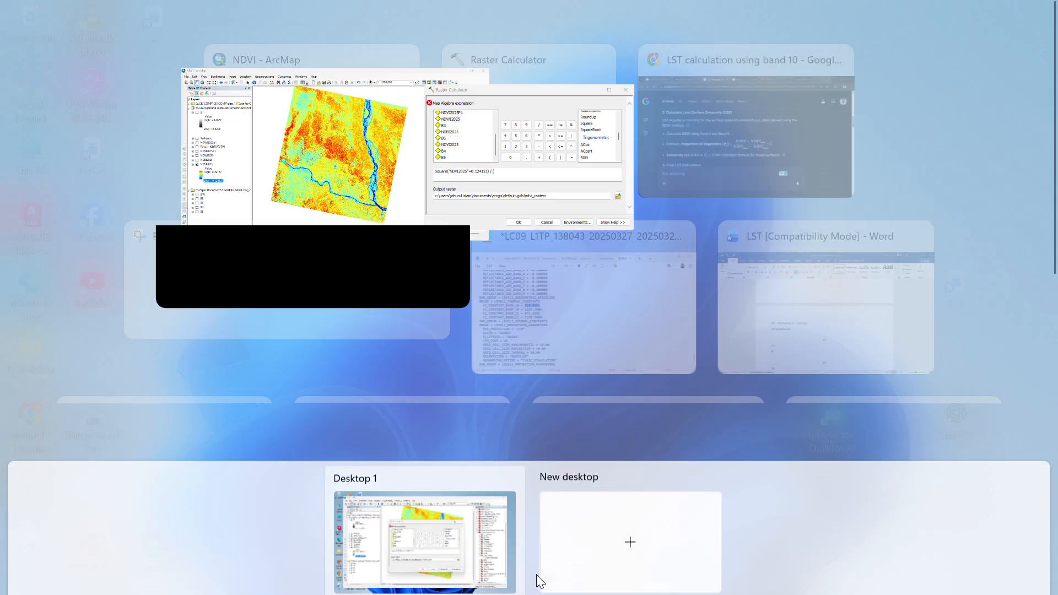
{"action": "left_click", "coordinate": [729, 148]}
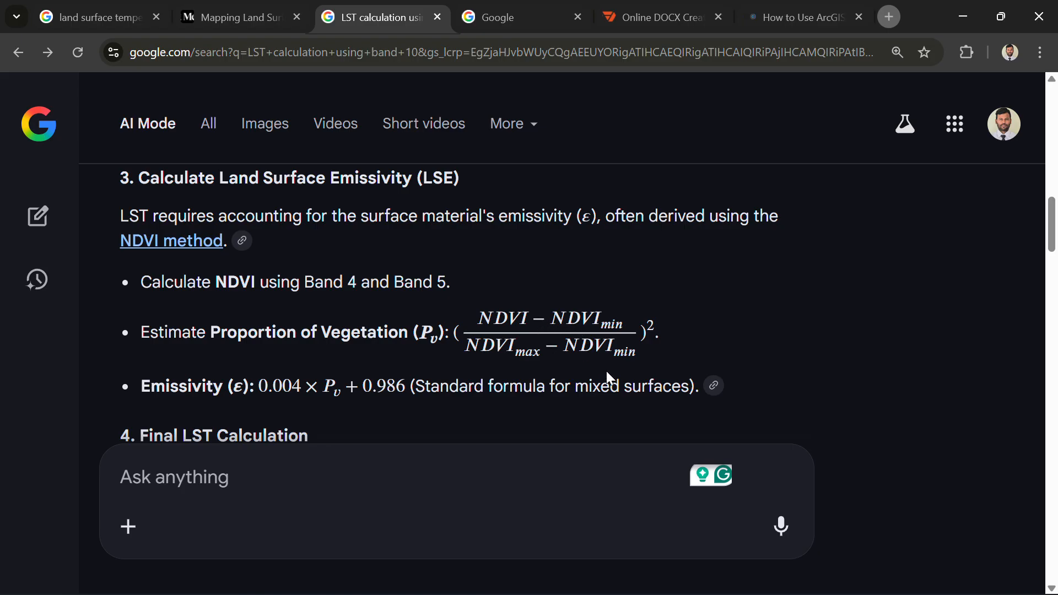
{"action": "left_click", "coordinate": [521, 581]}
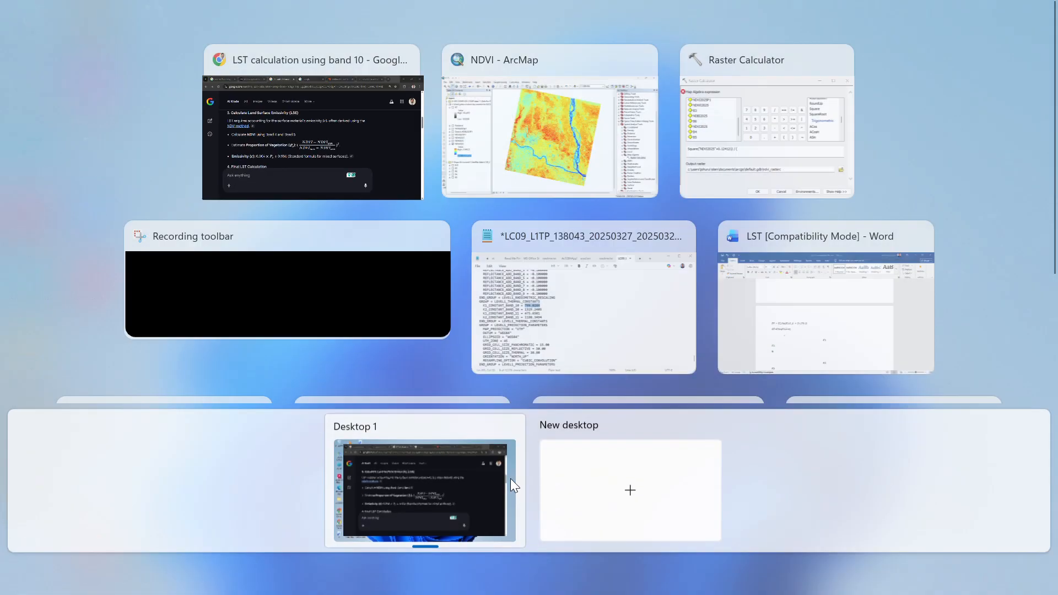
{"action": "left_click", "coordinate": [594, 168]}
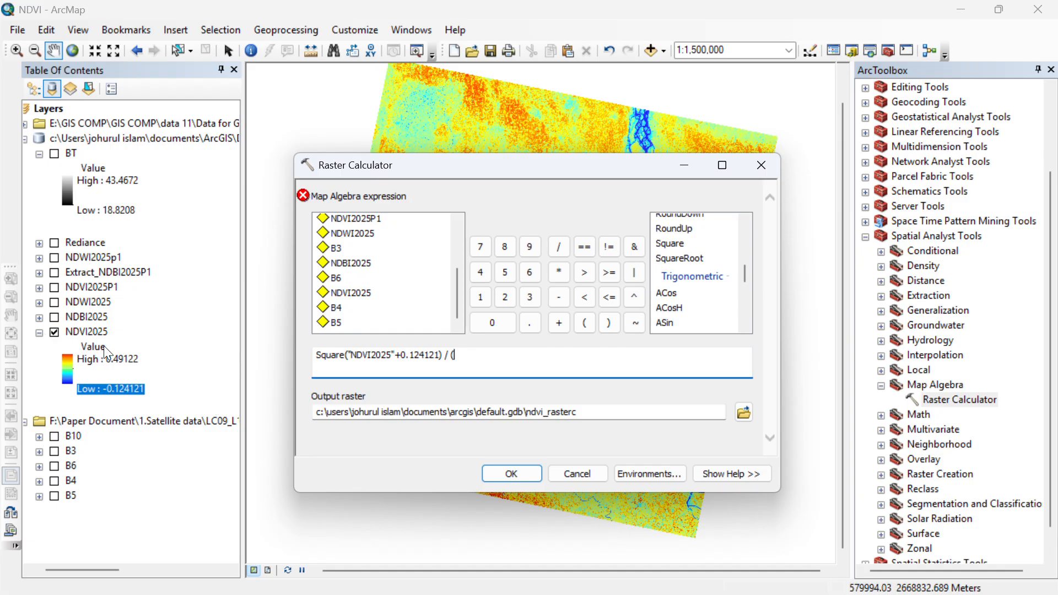
Copy the maximum value 0.49122 from the NDVI2025 legend and add it to the denominator, followed by a plus sign.
{"action": "left_click", "coordinate": [123, 359]}
{"action": "left_click", "coordinate": [124, 358]}
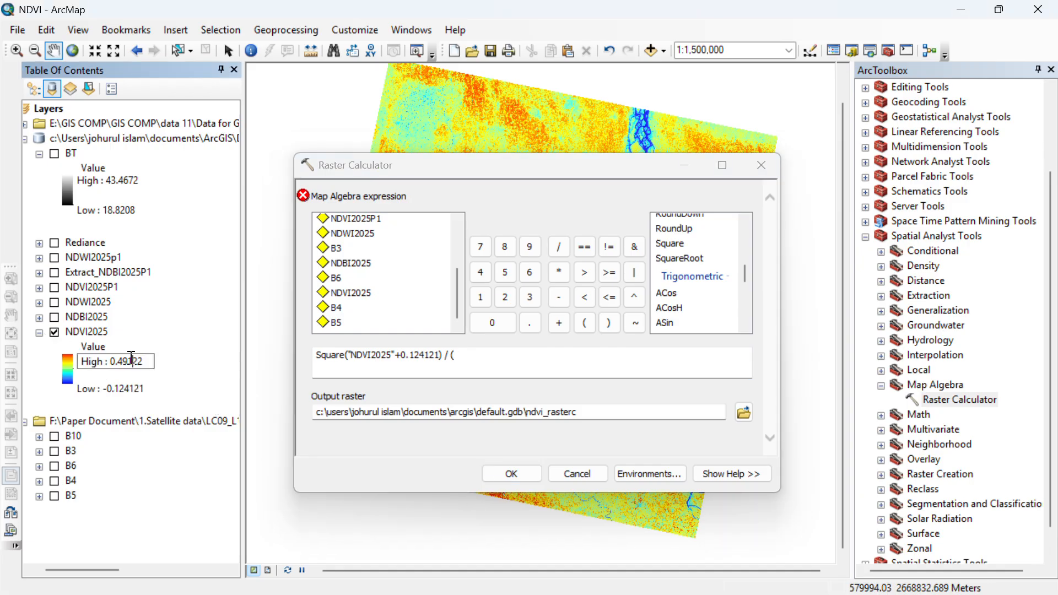
{"action": "double_click", "coordinate": [120, 363]}
{"action": "left_click_drag", "start_coordinate": [120, 362], "coordinate": [110, 363]}
{"action": "right_click", "coordinate": [122, 363]}
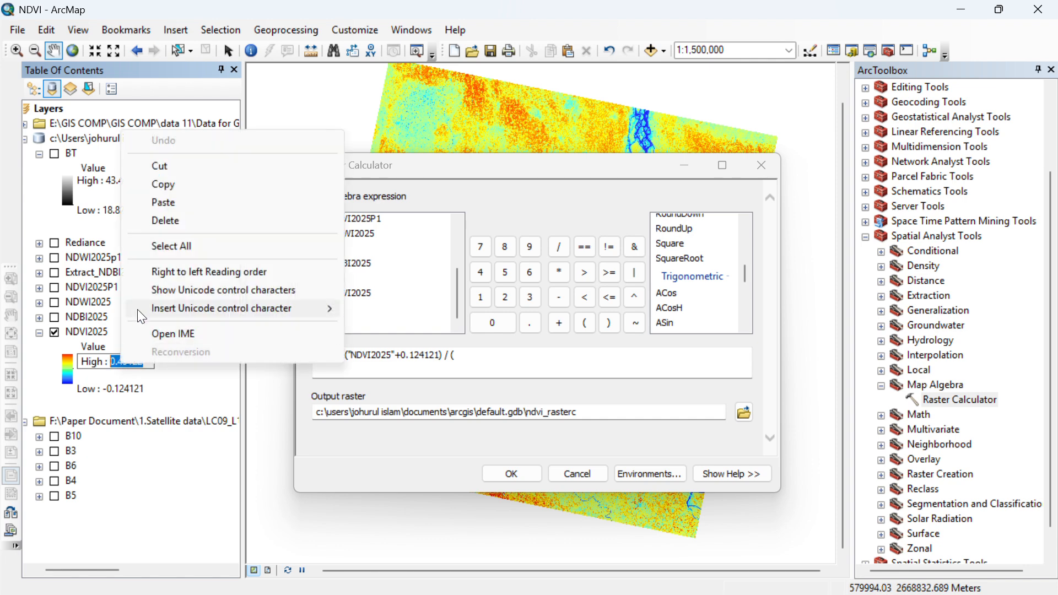
{"action": "left_click", "coordinate": [176, 182]}
{"action": "left_click", "coordinate": [480, 370]}
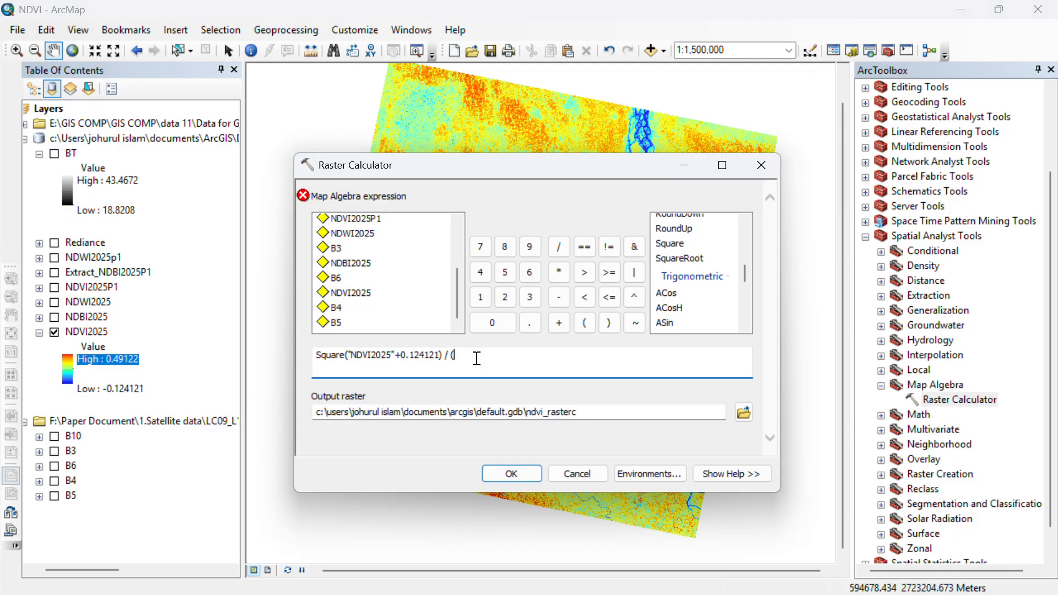
{"action": "key", "text": "ctrl+v"}
{"action": "left_click", "coordinate": [558, 324]}
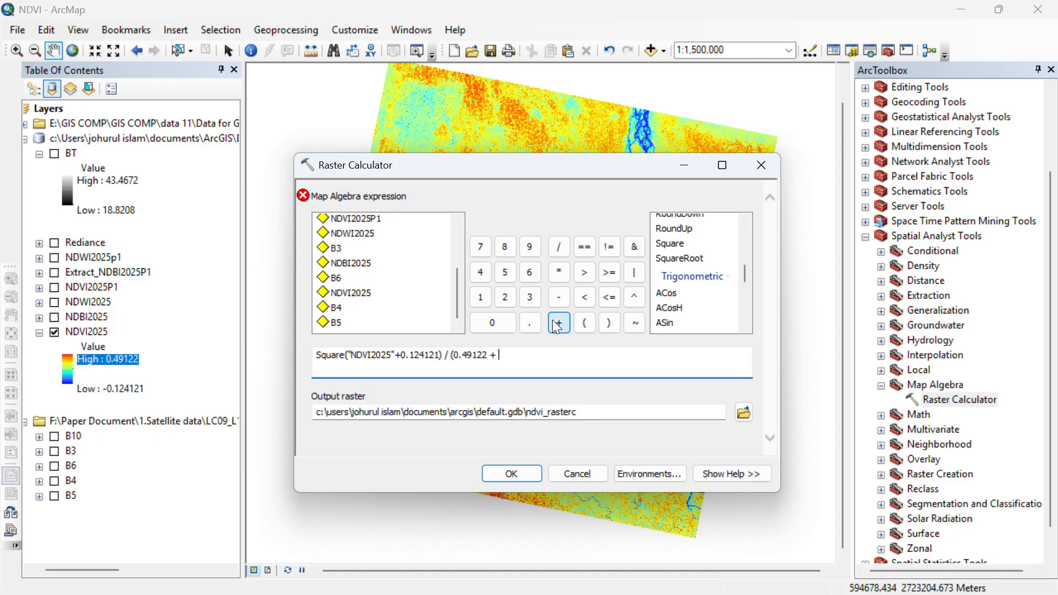
Copy 0.124121 without its minus sign from the NDVI2025 legend, append it to the denominator, and close the parenthesis.
{"action": "left_click", "coordinate": [142, 393]}
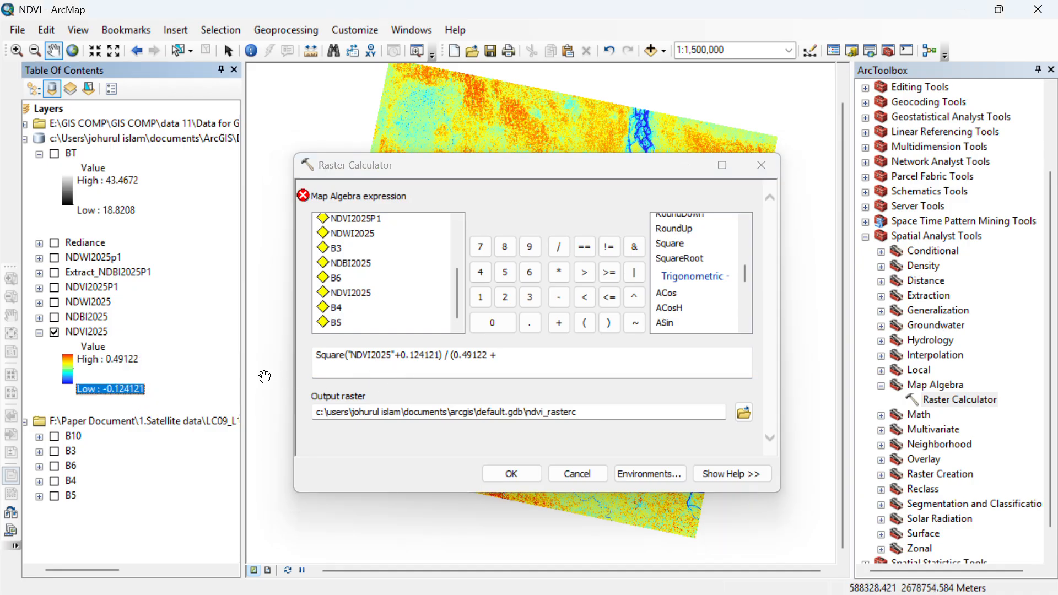
{"action": "double_click", "coordinate": [129, 389]}
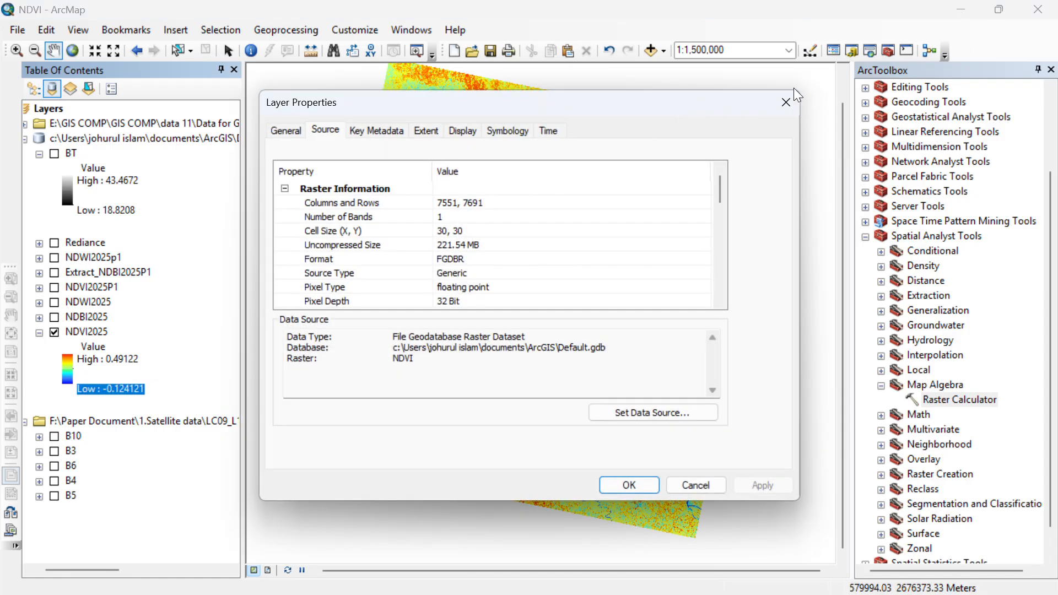
{"action": "left_click", "coordinate": [786, 104]}
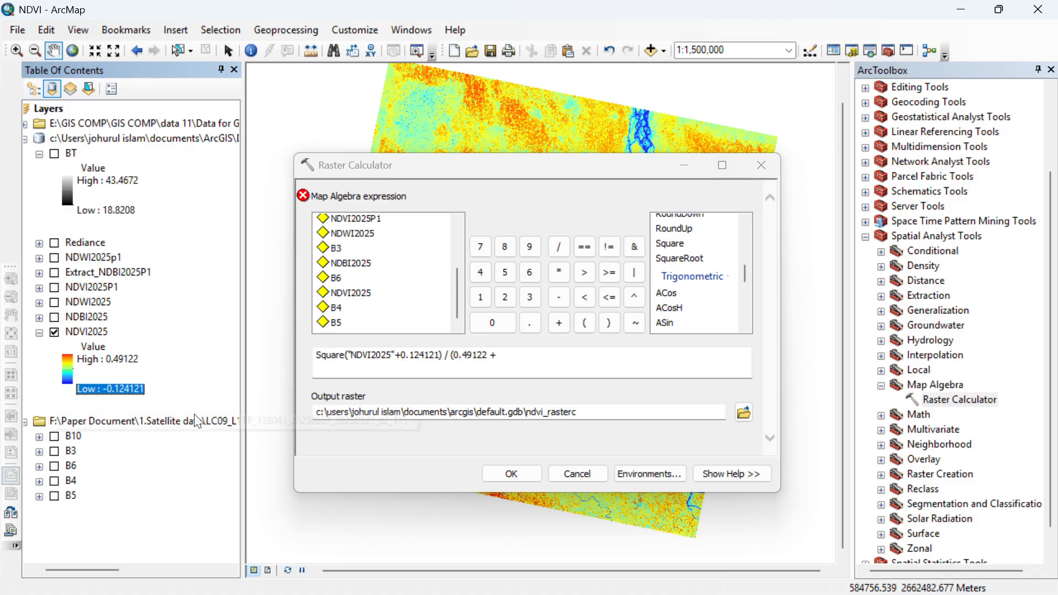
{"action": "left_click", "coordinate": [136, 390]}
{"action": "left_click", "coordinate": [151, 398]}
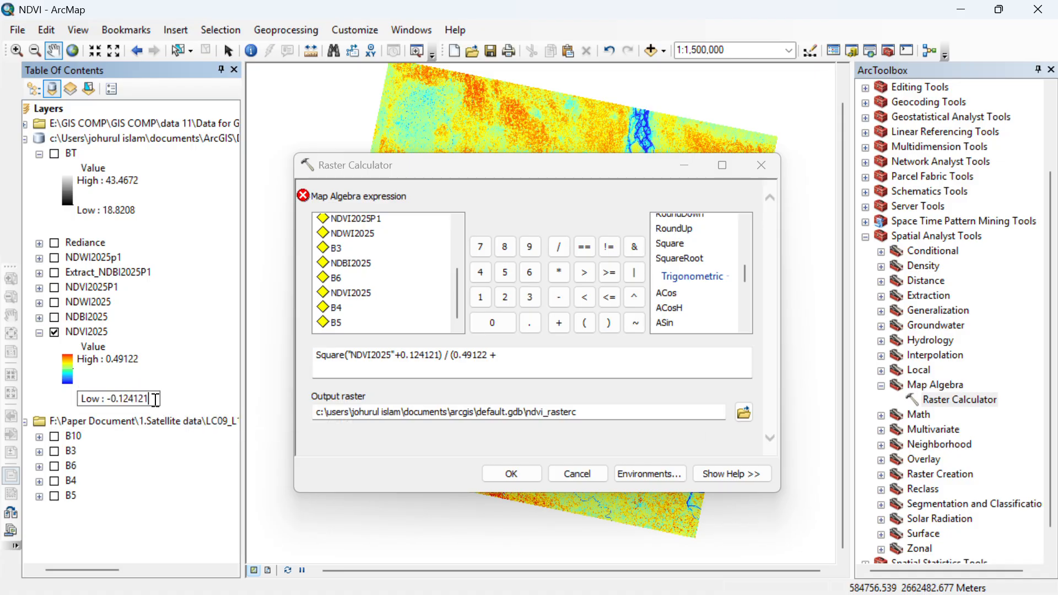
{"action": "double_click", "coordinate": [141, 397]}
{"action": "right_click", "coordinate": [126, 398]}
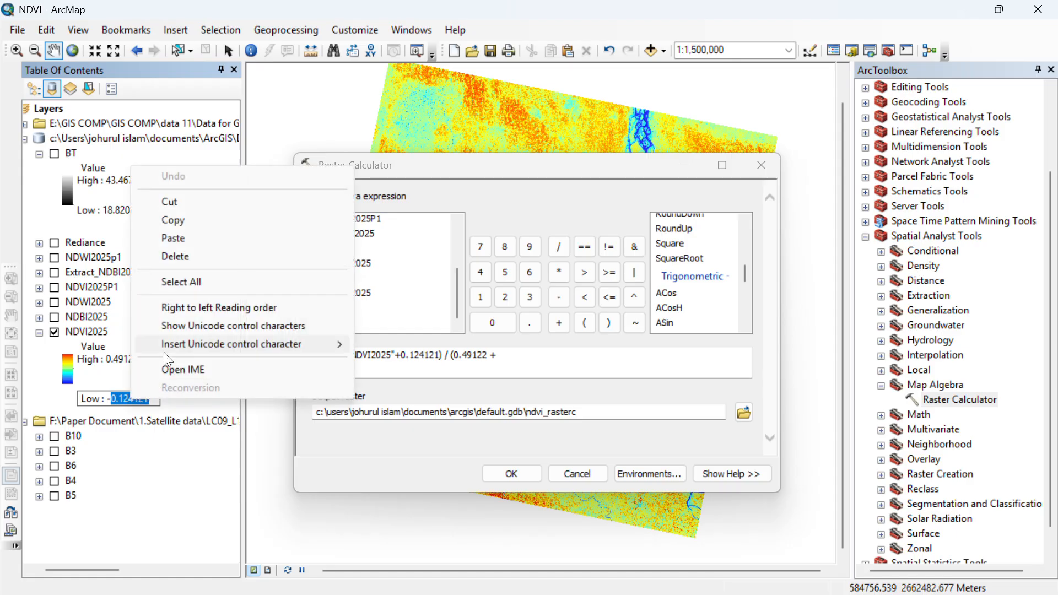
{"action": "left_click", "coordinate": [196, 222]}
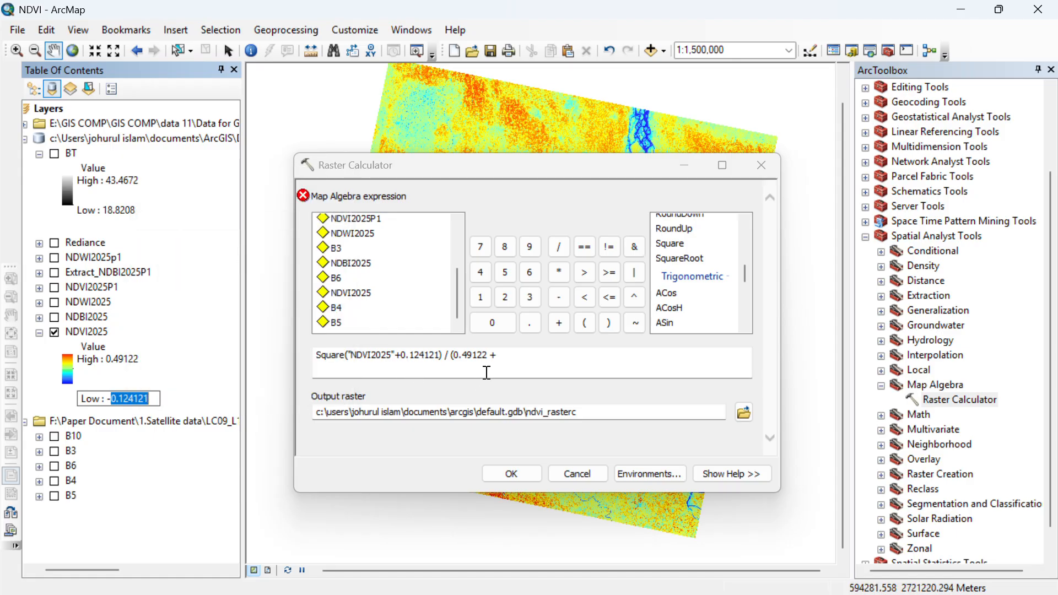
{"action": "left_click", "coordinate": [497, 359]}
{"action": "key", "text": "ctrl+v"}
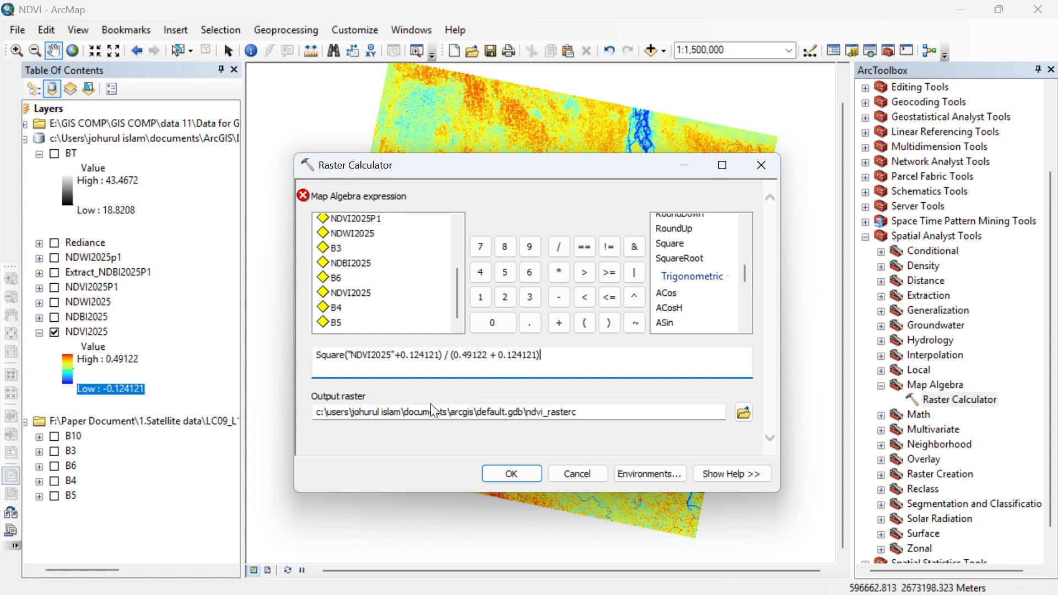
Name the output raster PV in default.gdb and run the proportion of vegetation calculation.
{"action": "left_click_drag", "start_coordinate": [579, 413], "coordinate": [531, 417]}
{"action": "type", "text": "PV"}
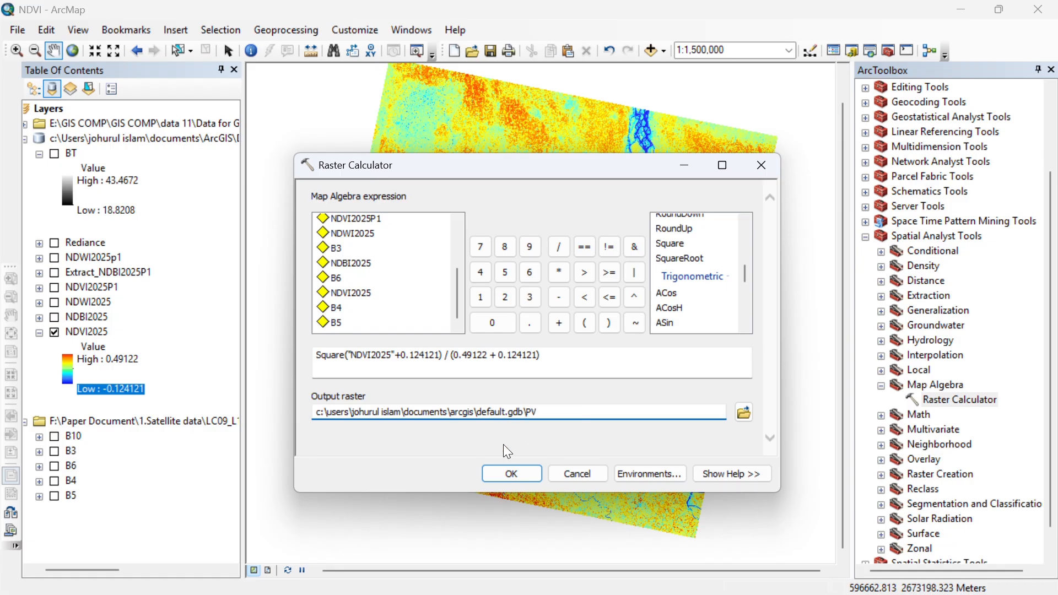
{"action": "left_click", "coordinate": [527, 475]}
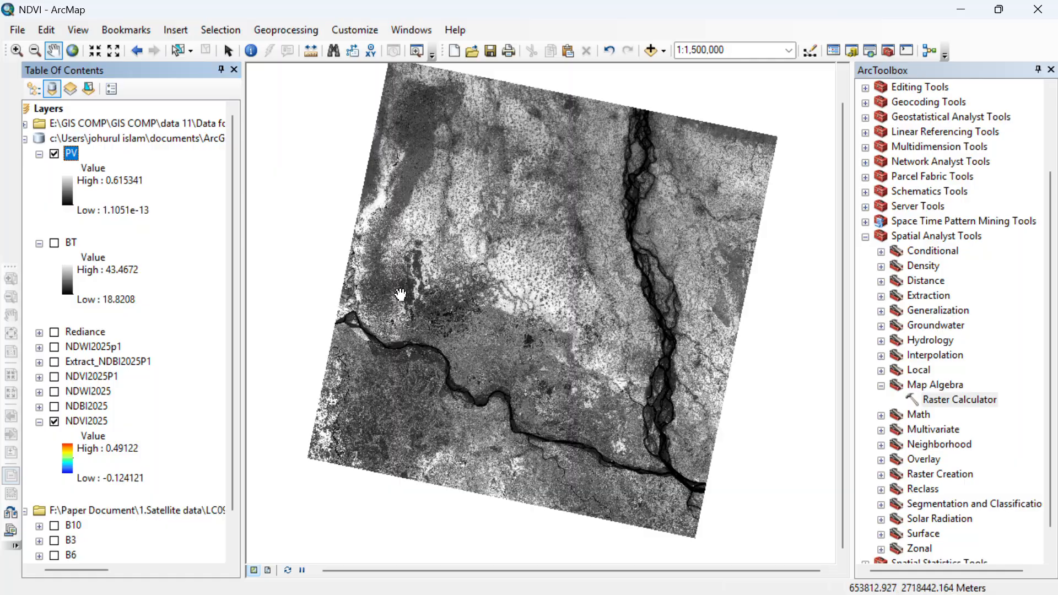
Switch to Chrome to examine the emissivity formula listed below the proportion of vegetation formula.
{"action": "key", "text": "super+Tab"}
{"action": "left_click", "coordinate": [740, 171]}
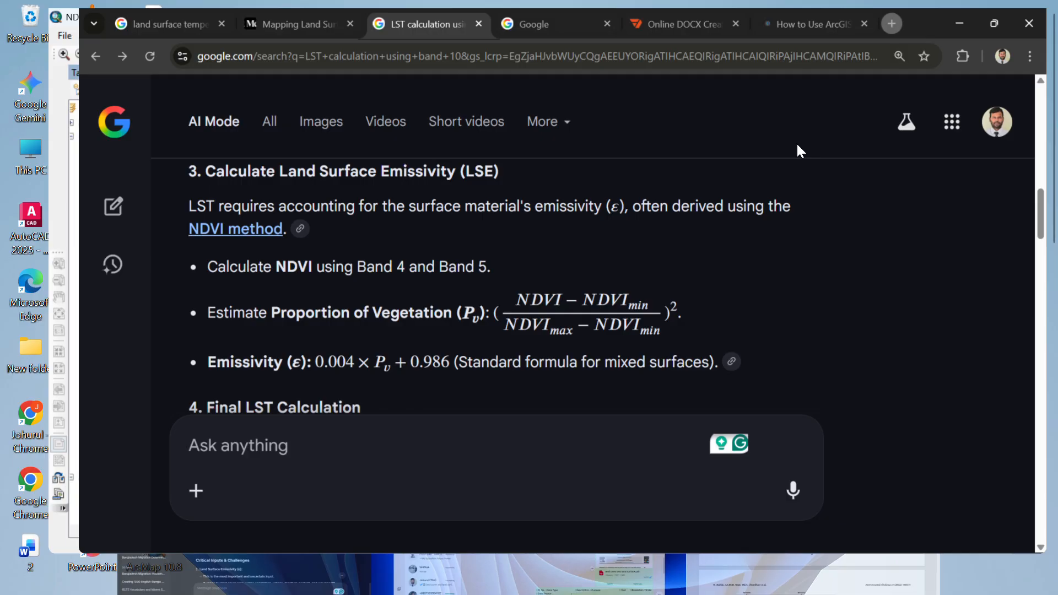
{"action": "scroll", "coordinate": [529, 361], "scroll_direction": "down", "scroll_amount": 3}
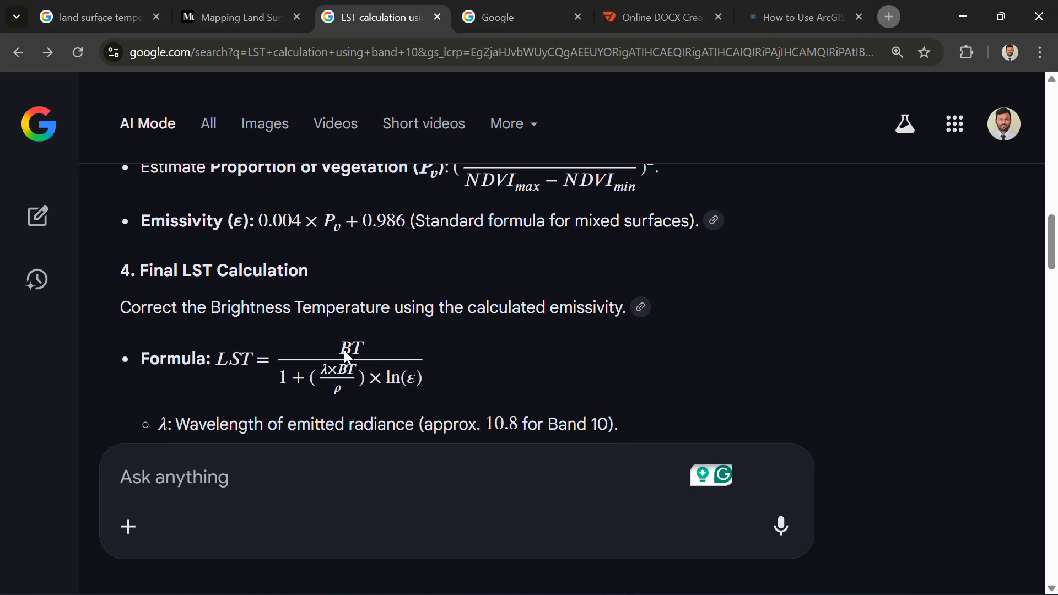
{"action": "scroll", "coordinate": [331, 339], "scroll_direction": "up", "scroll_amount": 1}
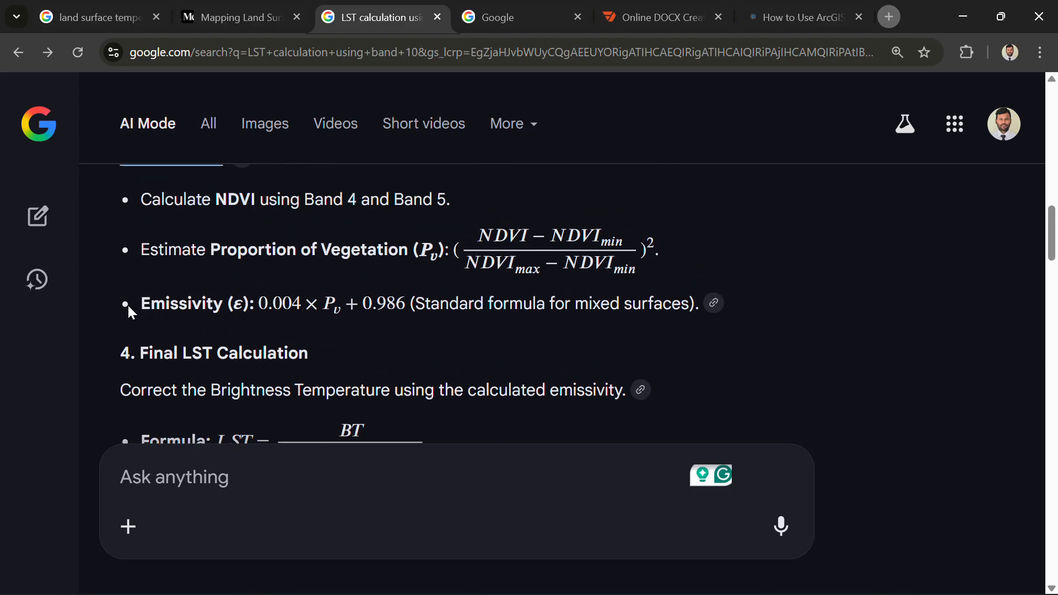
{"action": "left_click_drag", "start_coordinate": [128, 303], "coordinate": [503, 307]}
{"action": "left_click_drag", "start_coordinate": [735, 284], "coordinate": [729, 307]}
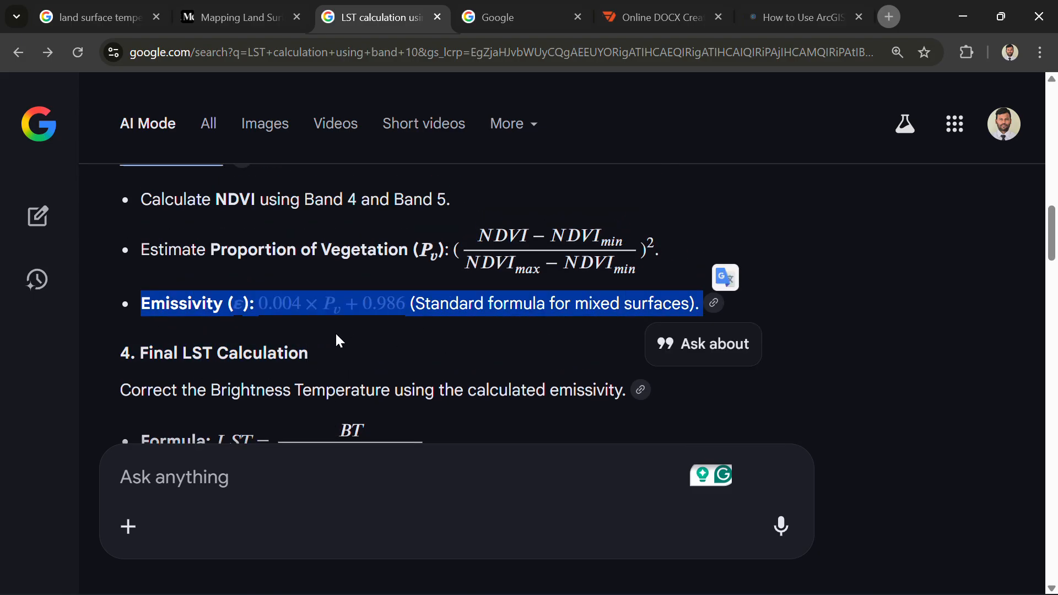
{"action": "left_click", "coordinate": [304, 326]}
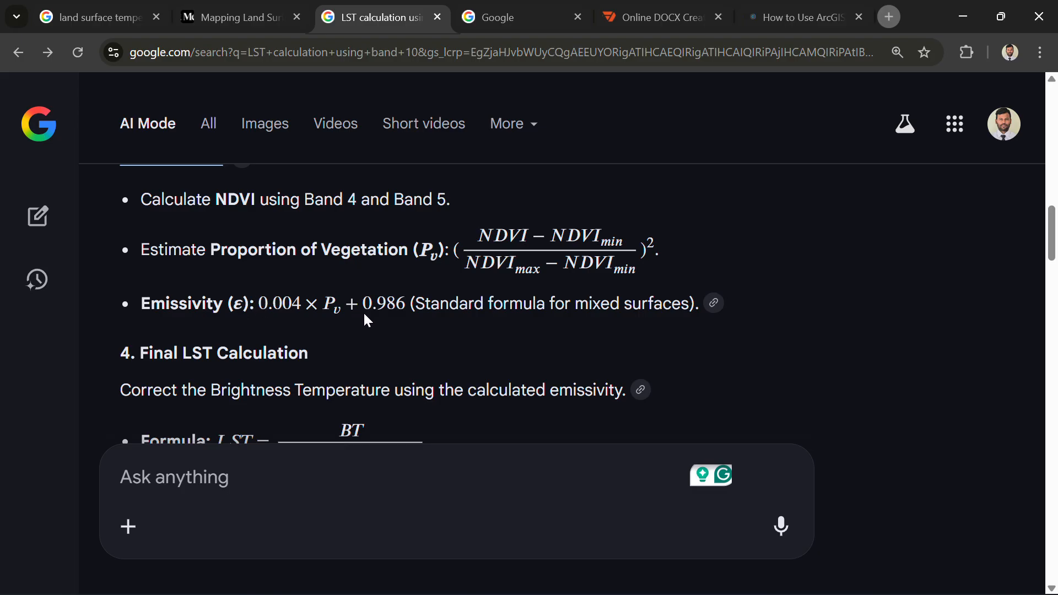
Copy the emissivity expression 0.004 × Pv + 0.986 from the web page and return to ArcMap.
{"action": "left_click_drag", "start_coordinate": [258, 304], "coordinate": [326, 303]}
{"action": "right_click", "coordinate": [376, 299]}
{"action": "left_click", "coordinate": [412, 320]}
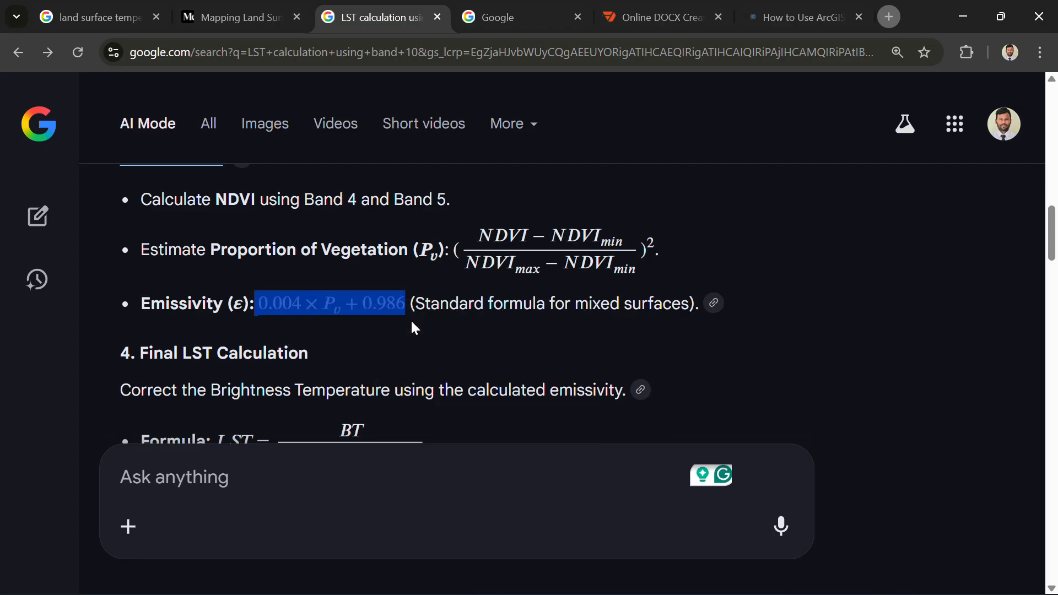
{"action": "key", "text": "super+Tab"}
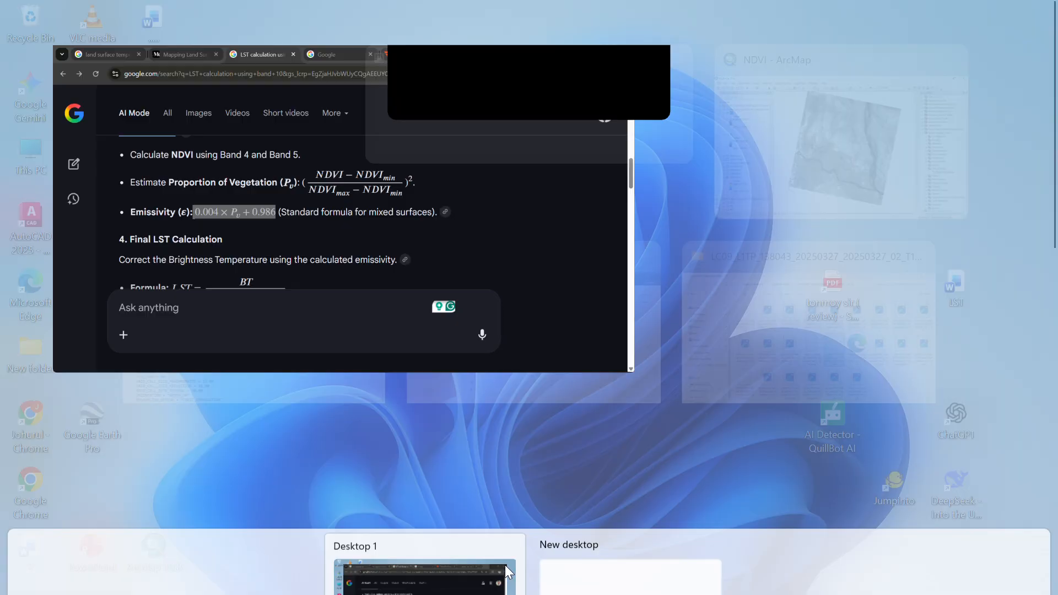
{"action": "left_click", "coordinate": [834, 143]}
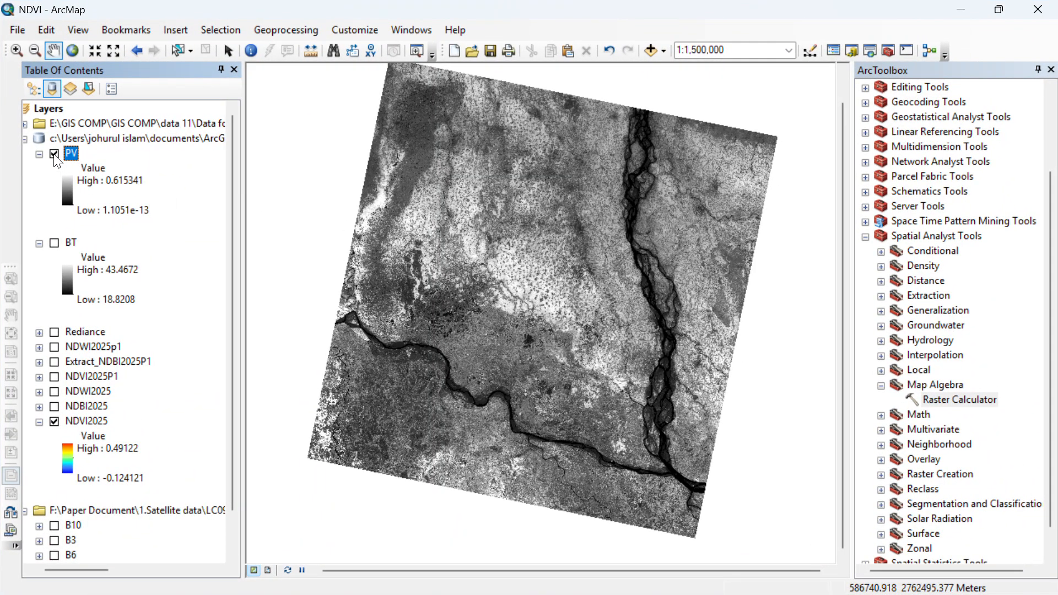
Hide the PV and NDVI2025 layers with the PV, BT and NDVI2025 legends collapsed, and open a new Raster Calculator.
{"action": "left_click", "coordinate": [55, 155]}
{"action": "left_click", "coordinate": [40, 154]}
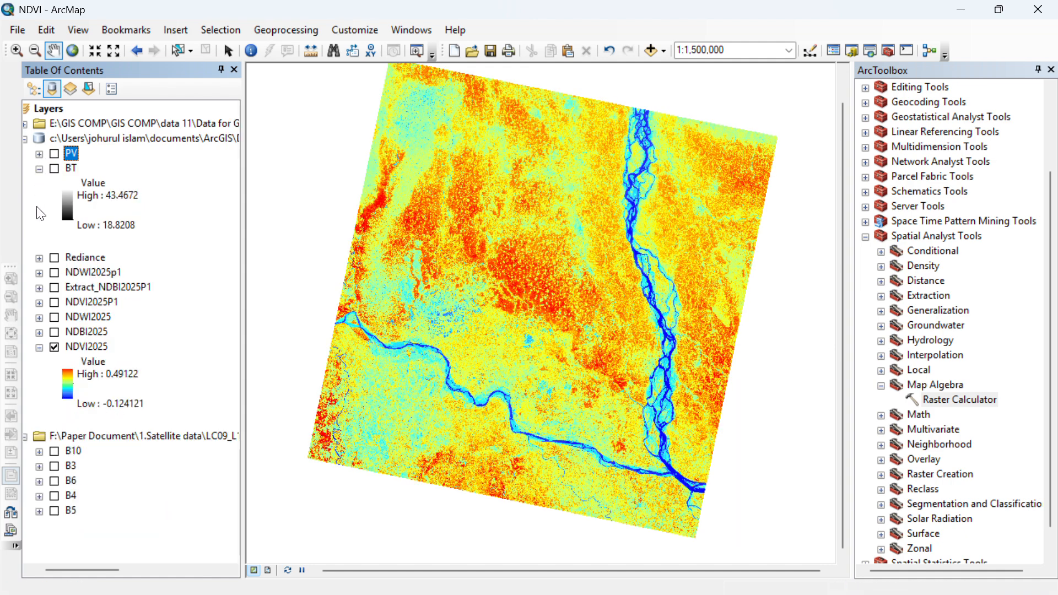
{"action": "left_click", "coordinate": [39, 168]}
{"action": "left_click", "coordinate": [39, 272]}
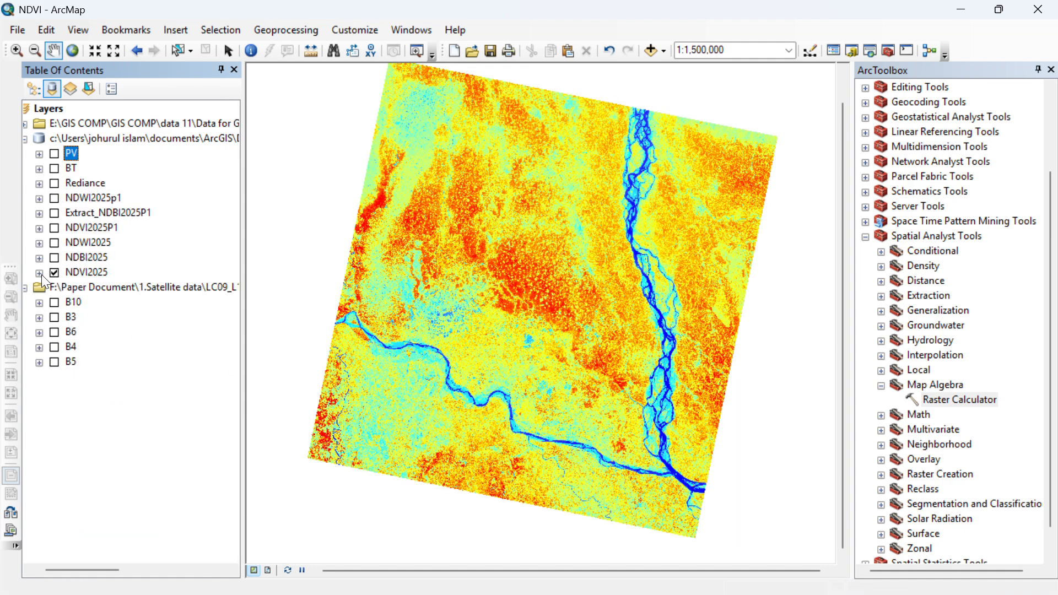
{"action": "left_click", "coordinate": [55, 273]}
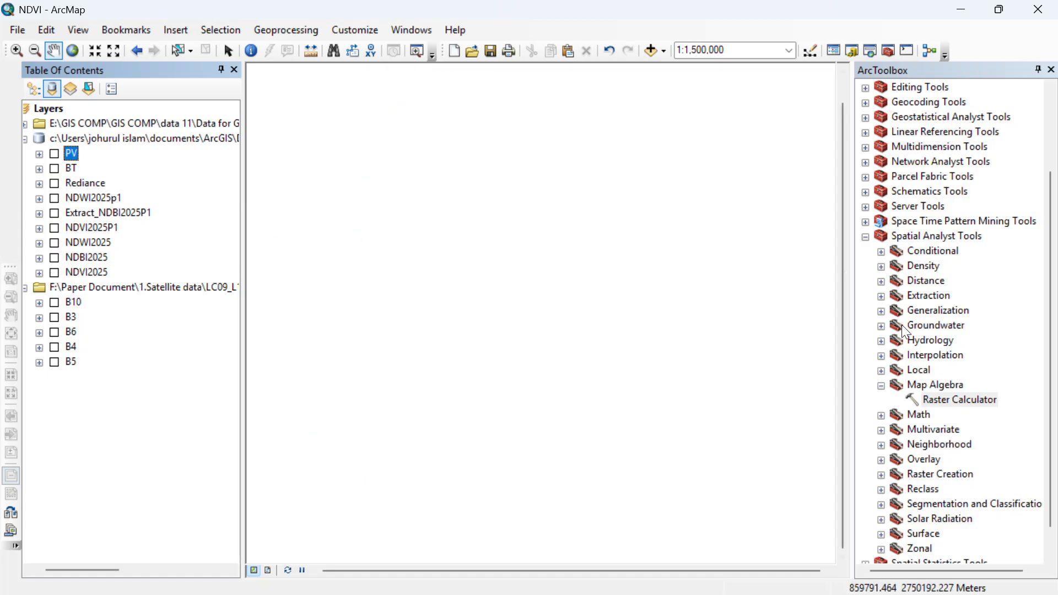
{"action": "double_click", "coordinate": [958, 400]}
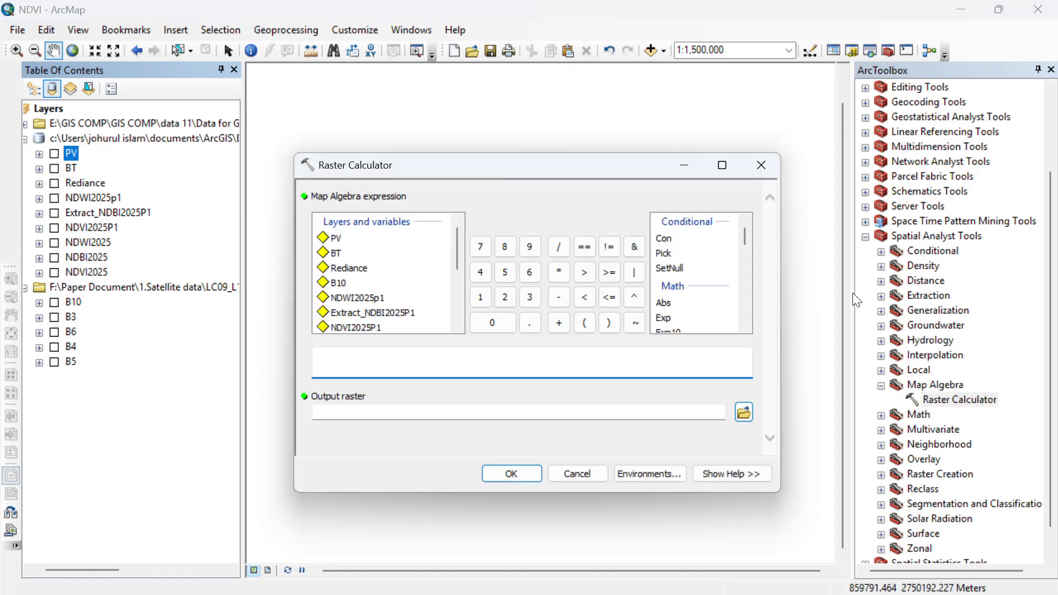
{"action": "left_click", "coordinate": [361, 358]}
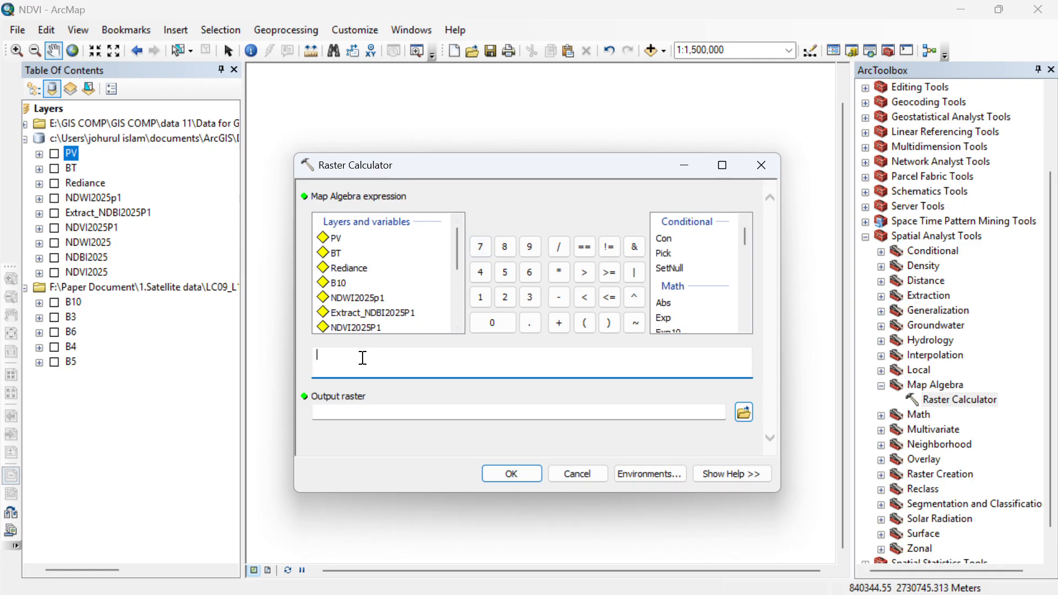
{"action": "key", "text": "ctrl+v"}
{"action": "key", "text": "BackSpace"}
{"action": "key", "text": "BackSpace"}
{"action": "key", "text": "BackSpace"}
{"action": "key", "text": "BackSpace"}
{"action": "key", "text": "BackSpace"}
{"action": "key", "text": "BackSpace"}
{"action": "key", "text": "BackSpace"}
{"action": "key", "text": "BackSpace"}
{"action": "key", "text": "BackSpace"}
{"action": "key", "text": "BackSpace"}
{"action": "key", "text": "BackSpace"}
{"action": "key", "text": "BackSpace"}
{"action": "key", "text": "BackSpace"}
{"action": "key", "text": "BackSpace"}
{"action": "key", "text": "BackSpace"}
{"action": "key", "text": "BackSpace"}
{"action": "key", "text": "BackSpace"}
{"action": "key", "text": "BackSpace"}
{"action": "key", "text": "BackSpace"}
{"action": "key", "text": "BackSpace"}
Enter the emissivity expression 0.004 * "PV" + 0.986 as the map algebra expression.
{"action": "type", "text": "0."}
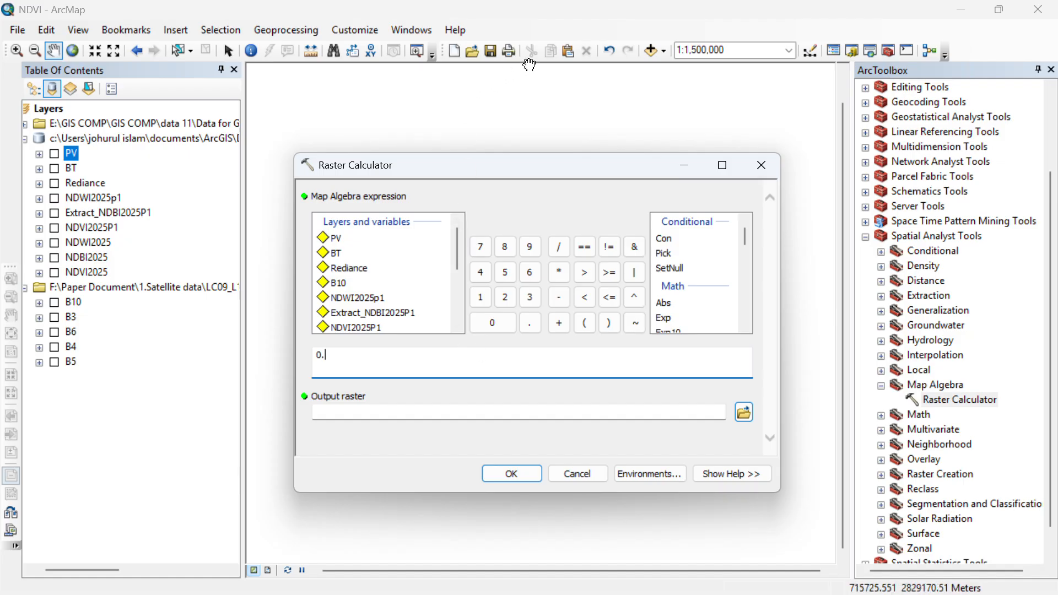
{"action": "left_click", "coordinate": [559, 29]}
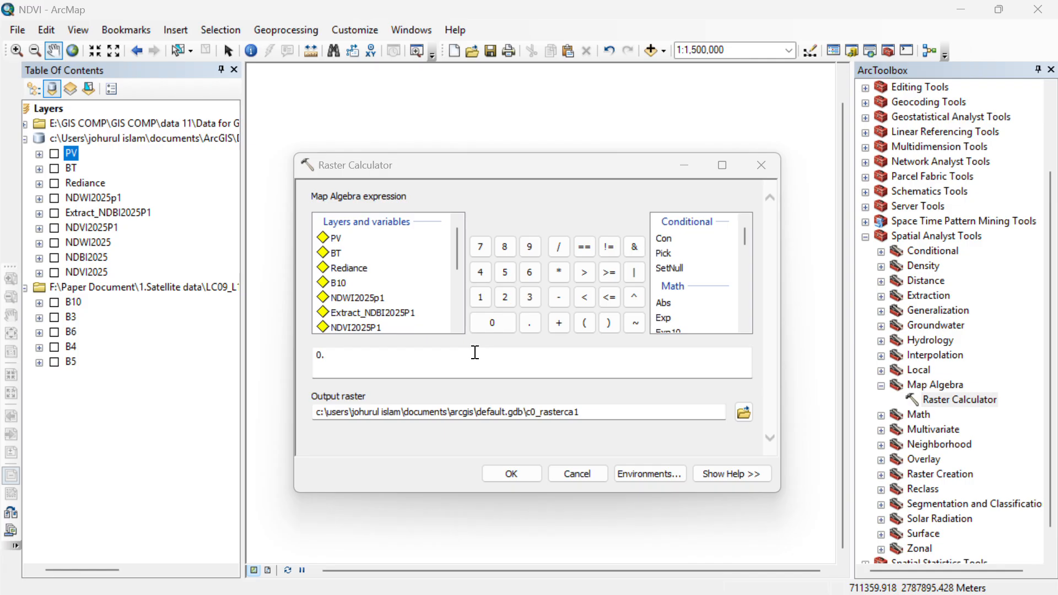
{"action": "left_click", "coordinate": [397, 352]}
{"action": "type", "text": "004"}
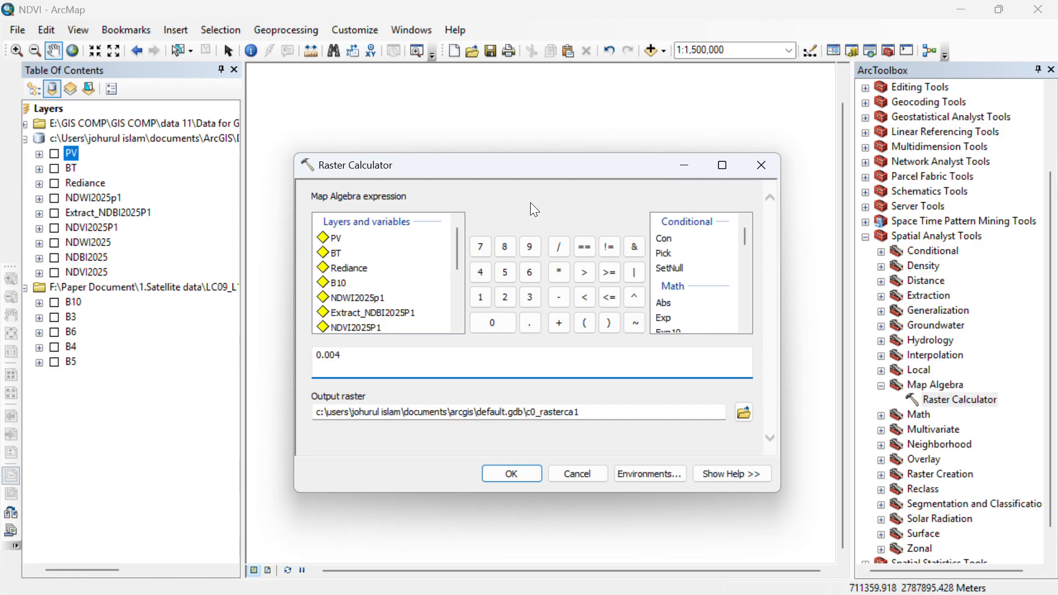
{"action": "left_click", "coordinate": [560, 273]}
{"action": "double_click", "coordinate": [335, 238]}
{"action": "left_click", "coordinate": [559, 324]}
{"action": "type", "text": "0.986"}
Name the output raster Emition in default.gdb and run the emissivity calculation.
{"action": "left_click_drag", "start_coordinate": [601, 415], "coordinate": [541, 419]}
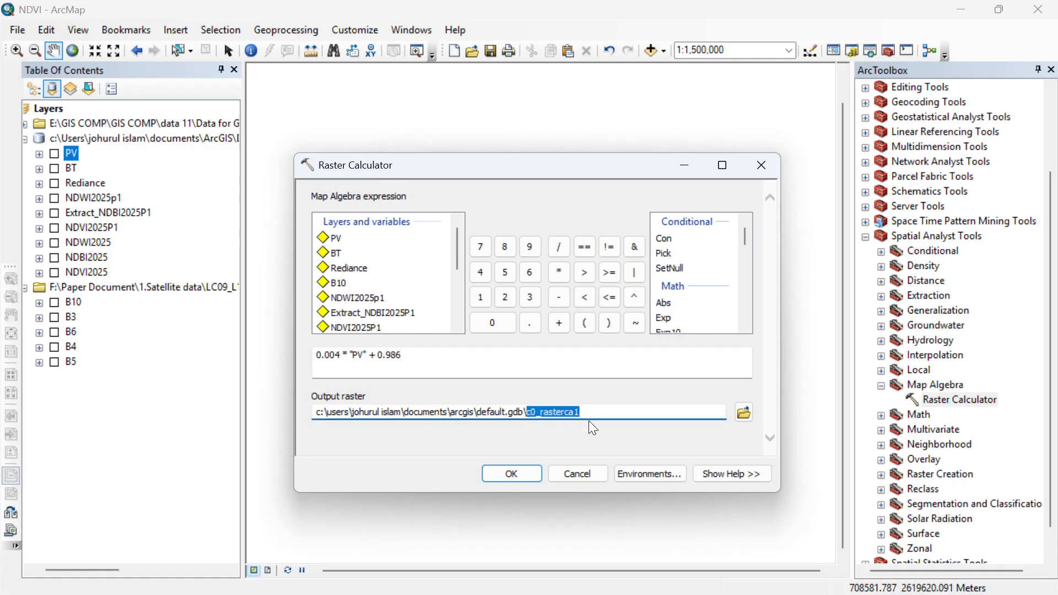
{"action": "type", "text": "E"}
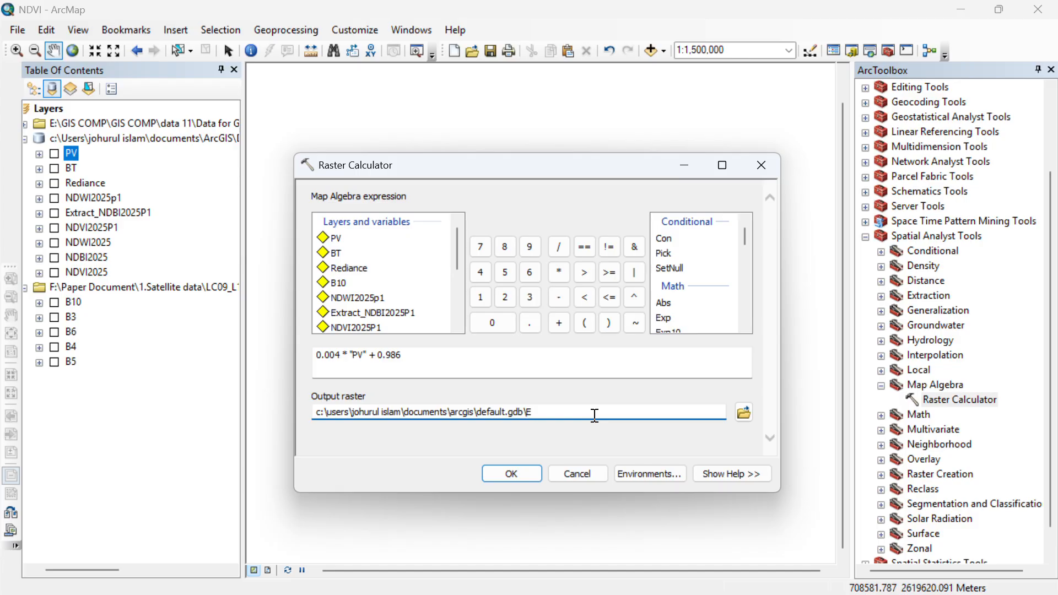
{"action": "type", "text": "mition"}
{"action": "left_click", "coordinate": [507, 474]}
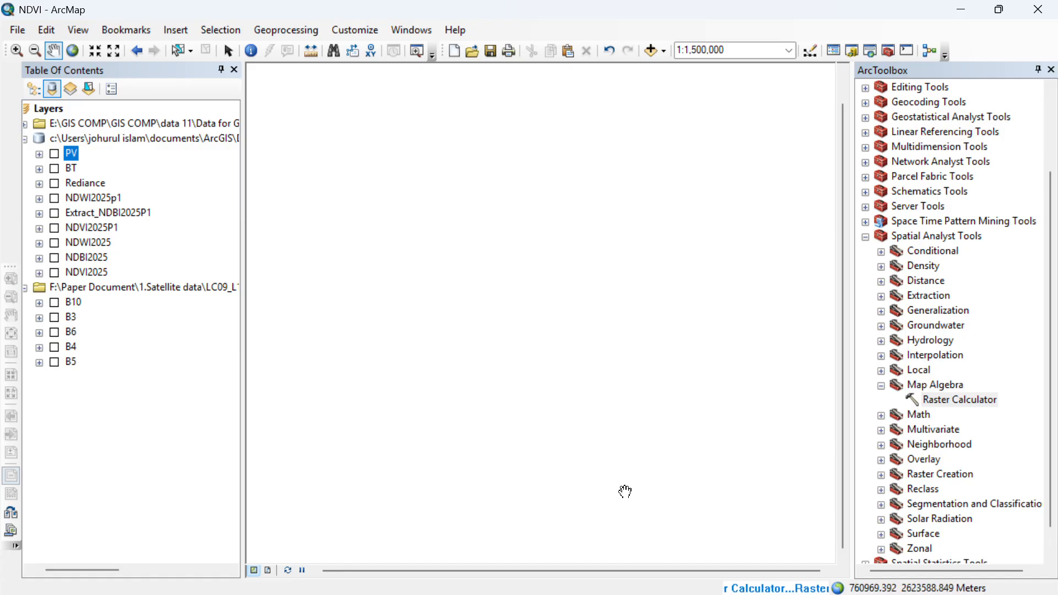
Switch to Chrome to examine the final LST formula and the definitions of its λ and ρ constants.
{"action": "key", "text": "super+Tab"}
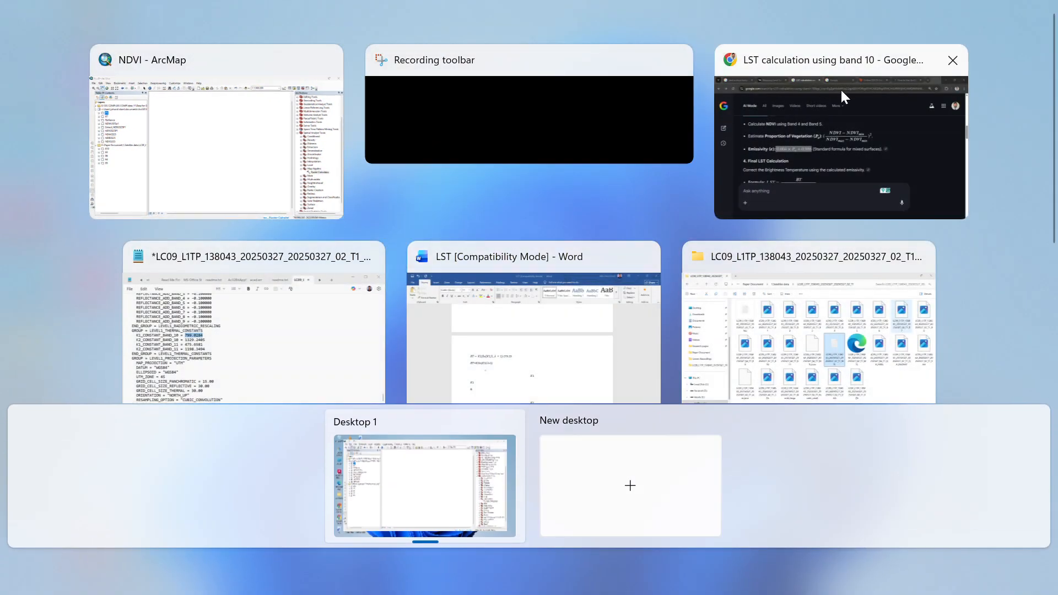
{"action": "left_click", "coordinate": [841, 88]}
{"action": "scroll", "coordinate": [517, 336], "scroll_direction": "down", "scroll_amount": 3}
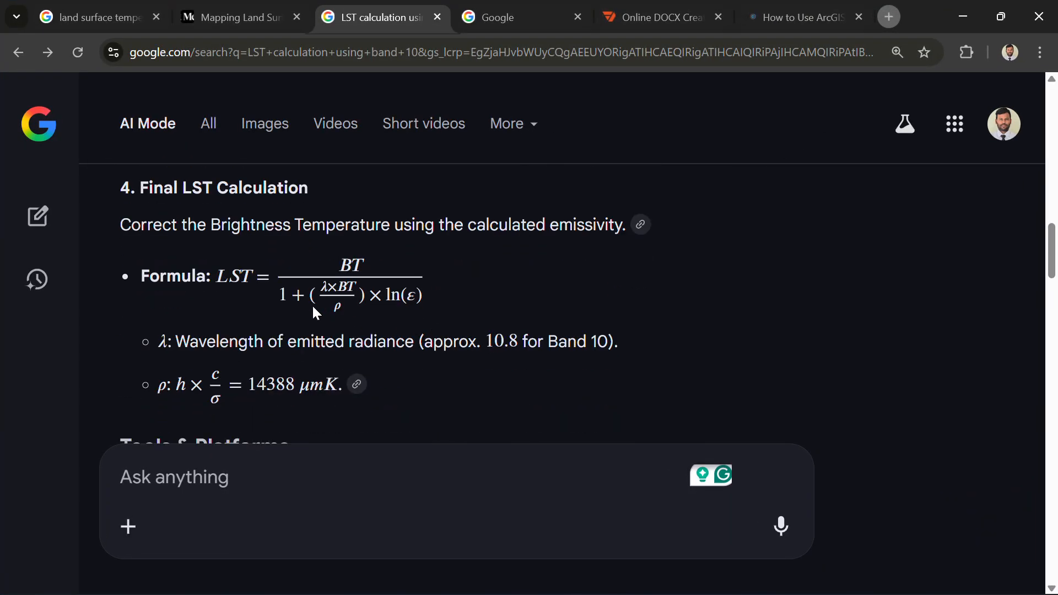
{"action": "scroll", "coordinate": [235, 297], "scroll_direction": "up", "scroll_amount": 2}
{"action": "scroll", "coordinate": [236, 303], "scroll_direction": "down", "scroll_amount": 2}
{"action": "key", "text": "super+Tab"}
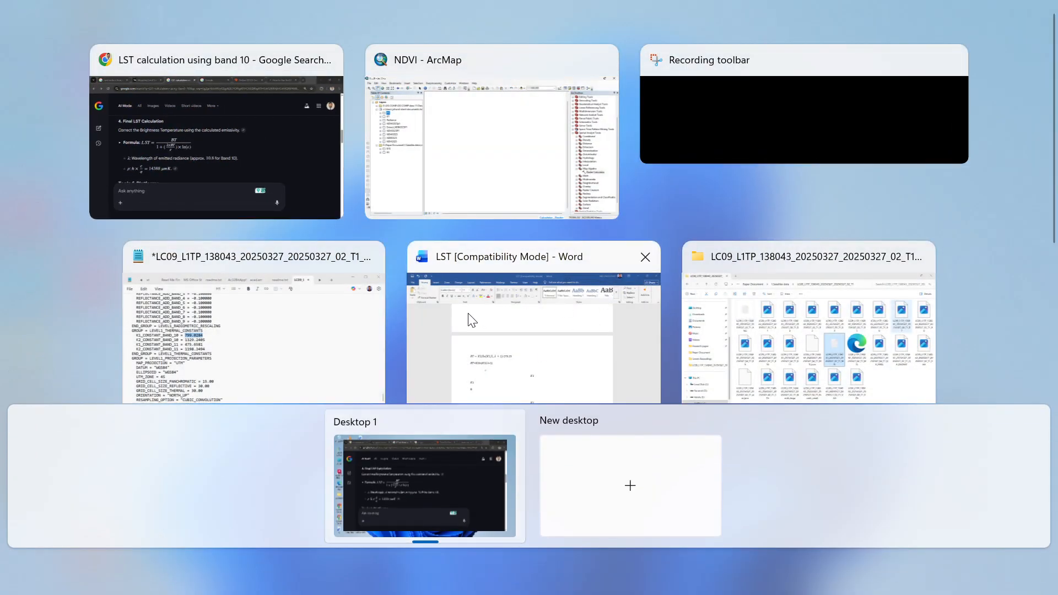
Switch to the LST Word document and convert the equation under "4. Final LST Calculation" to linear form.
{"action": "left_click", "coordinate": [469, 320]}
{"action": "scroll", "coordinate": [477, 330], "scroll_direction": "down", "scroll_amount": 2}
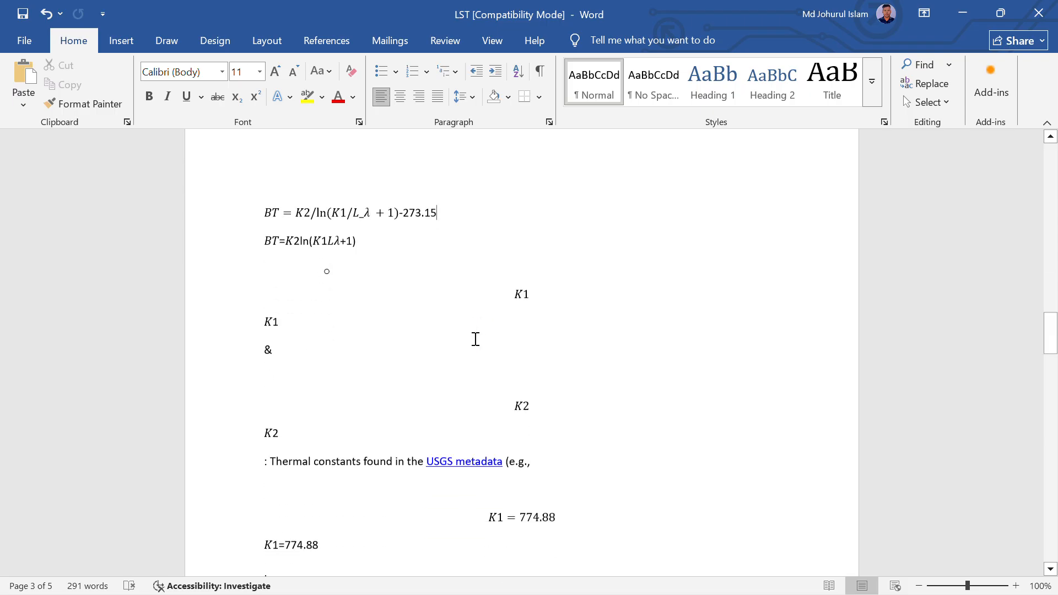
{"action": "scroll", "coordinate": [475, 339], "scroll_direction": "down", "scroll_amount": 5}
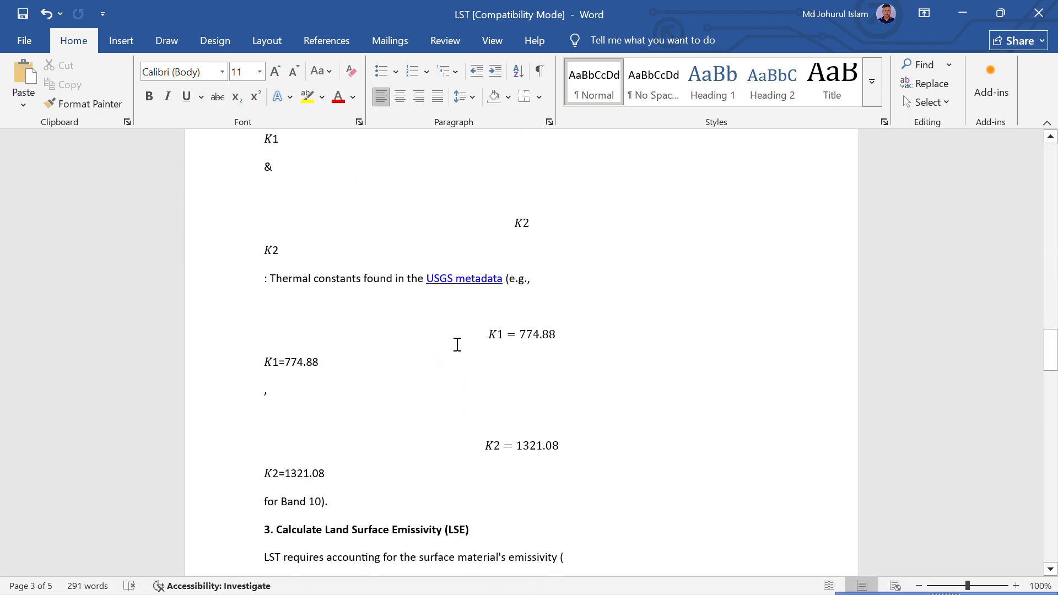
{"action": "scroll", "coordinate": [457, 344], "scroll_direction": "down", "scroll_amount": 8}
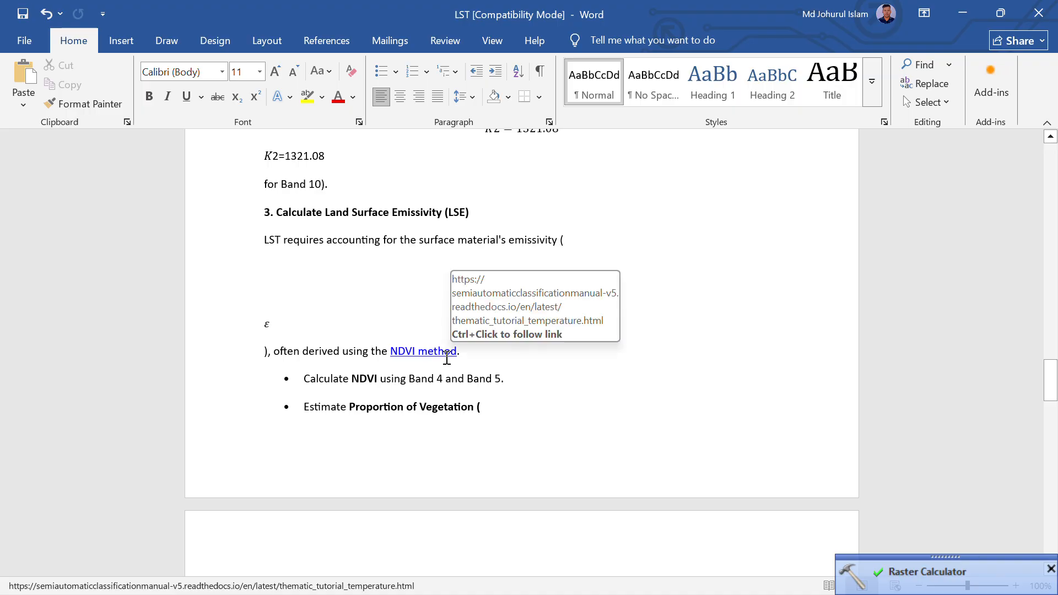
{"action": "scroll", "coordinate": [447, 359], "scroll_direction": "up", "scroll_amount": 18}
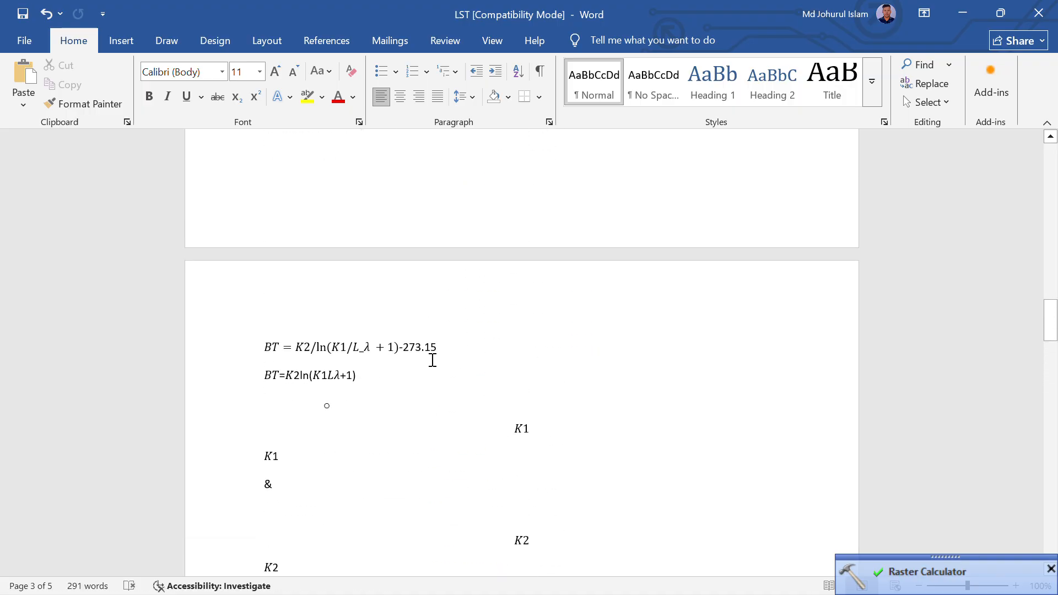
{"action": "left_click", "coordinate": [432, 360]}
{"action": "scroll", "coordinate": [418, 366], "scroll_direction": "up", "scroll_amount": 7}
{"action": "scroll", "coordinate": [406, 386], "scroll_direction": "down", "scroll_amount": 5}
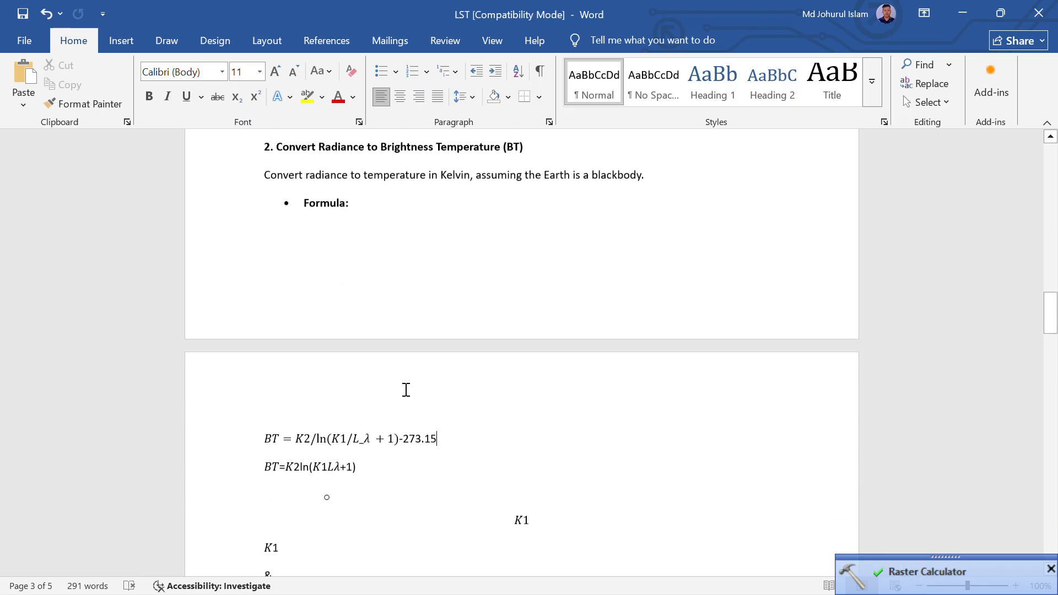
{"action": "scroll", "coordinate": [406, 389], "scroll_direction": "down", "scroll_amount": 20}
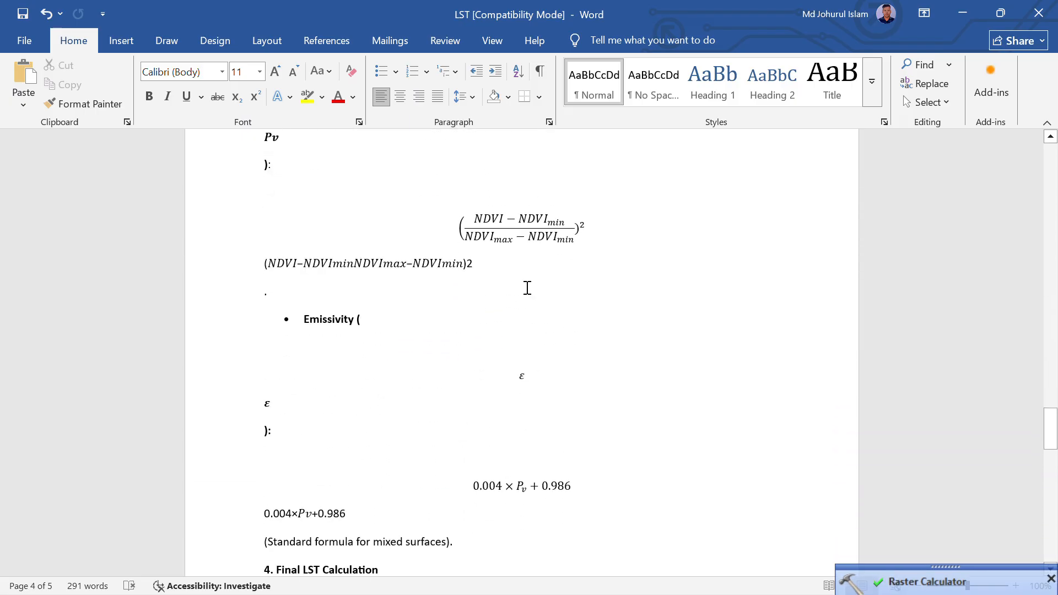
{"action": "scroll", "coordinate": [528, 288], "scroll_direction": "down", "scroll_amount": 11}
{"action": "left_click", "coordinate": [545, 248]}
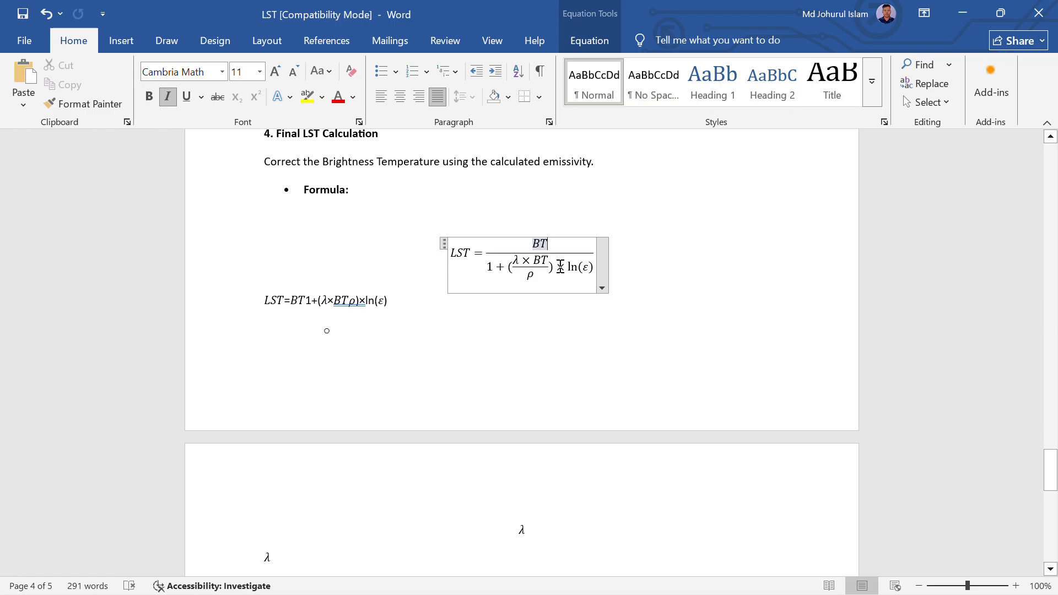
{"action": "left_click", "coordinate": [602, 285]}
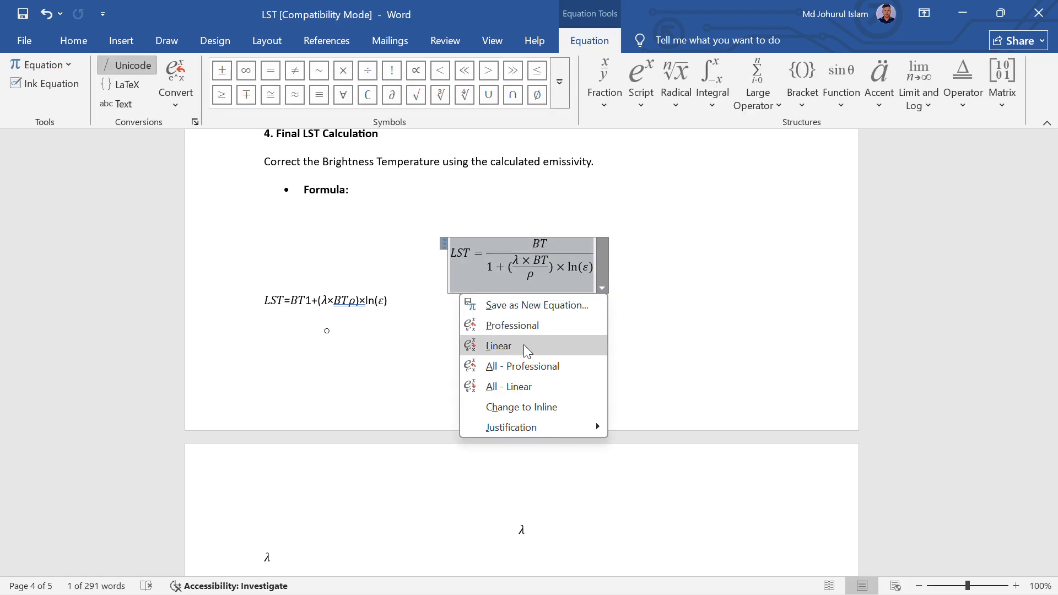
{"action": "left_click", "coordinate": [523, 345]}
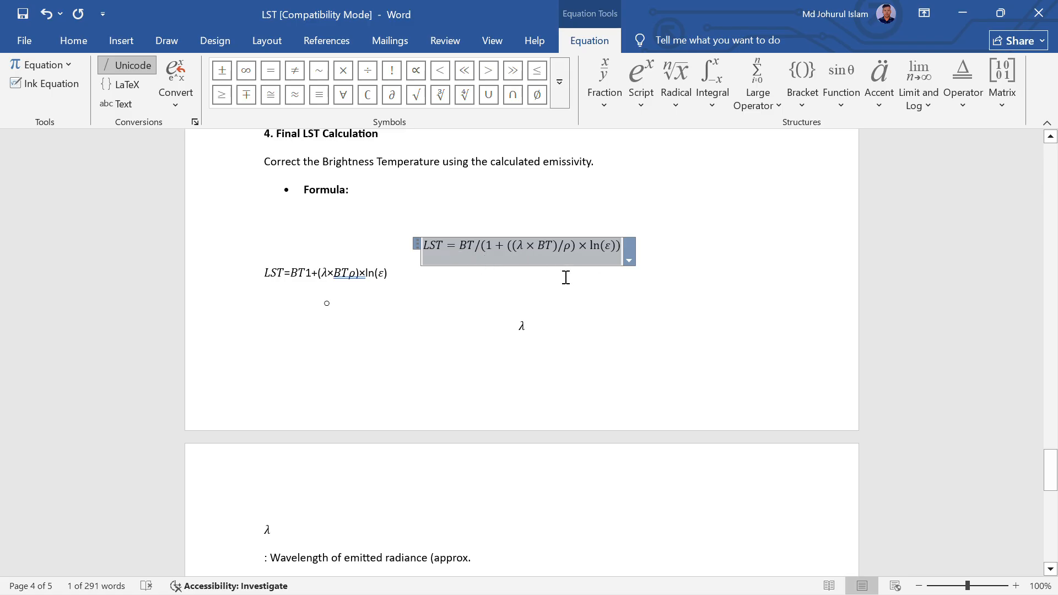
{"action": "left_click", "coordinate": [661, 255]}
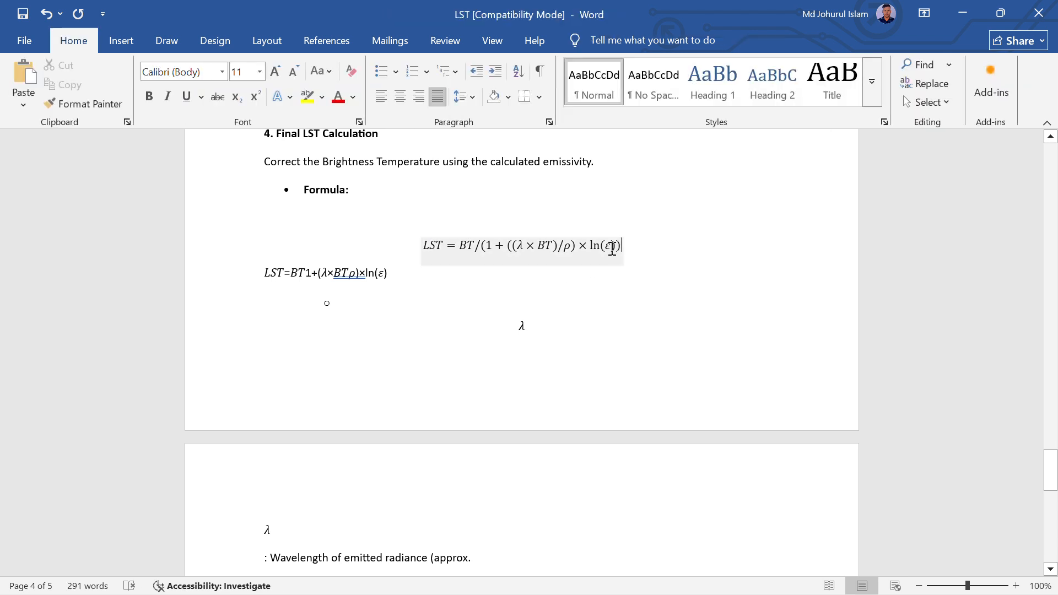
Leave the Word document and return to the NDVI map in ArcMap.
{"action": "left_click", "coordinate": [958, 6]}
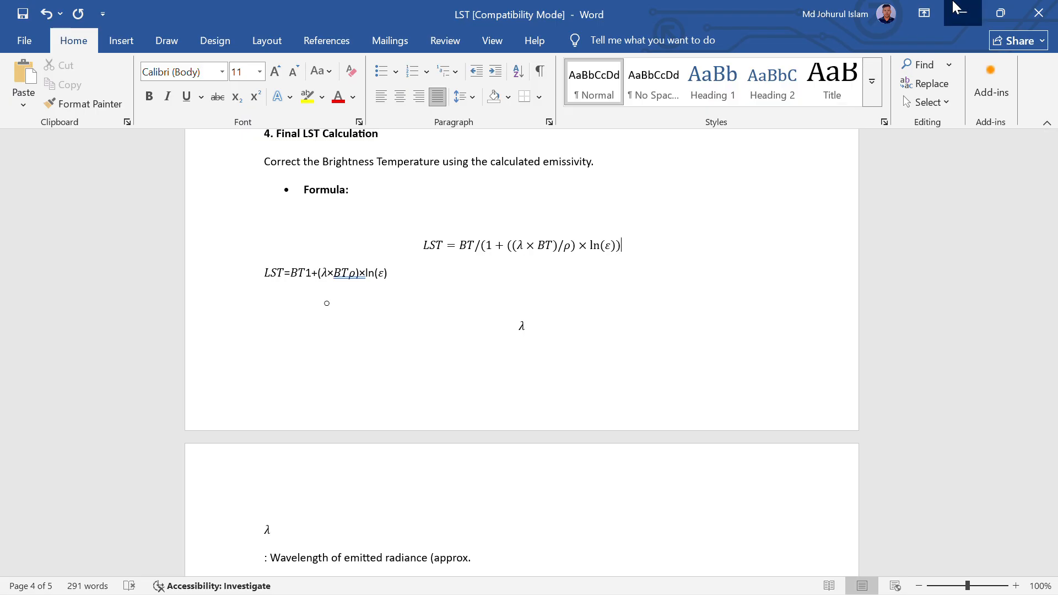
{"action": "left_click", "coordinate": [537, 586]}
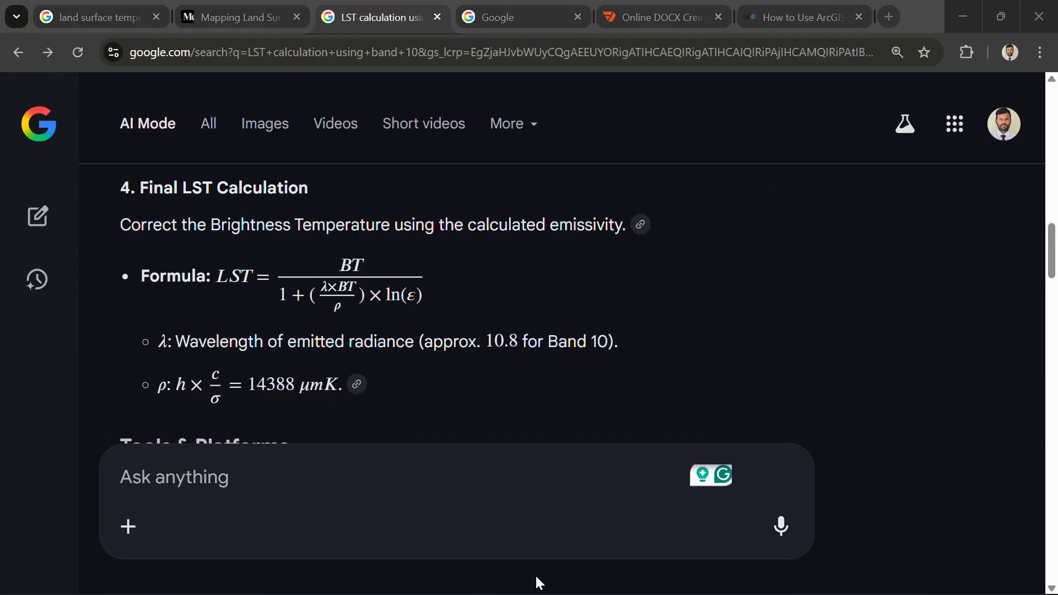
{"action": "left_click", "coordinate": [803, 132]}
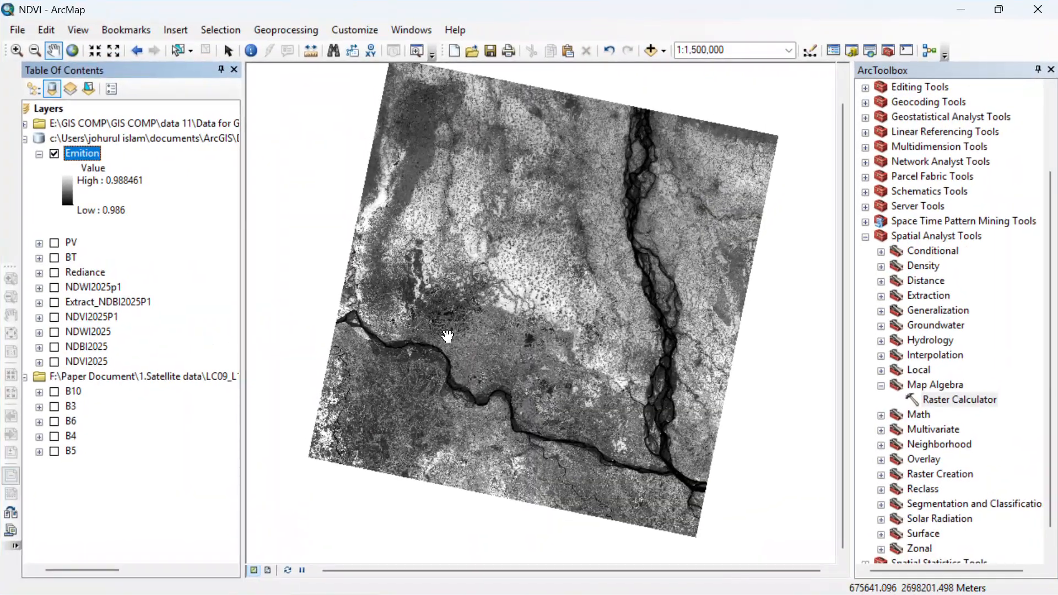
{"action": "left_click", "coordinate": [55, 154]}
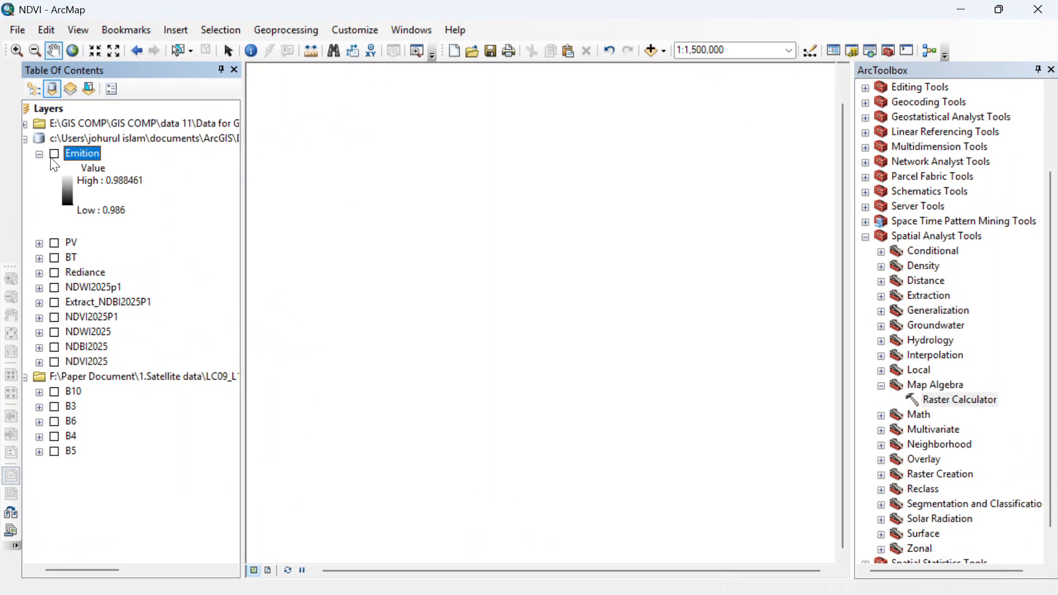
{"action": "left_click", "coordinate": [38, 154]}
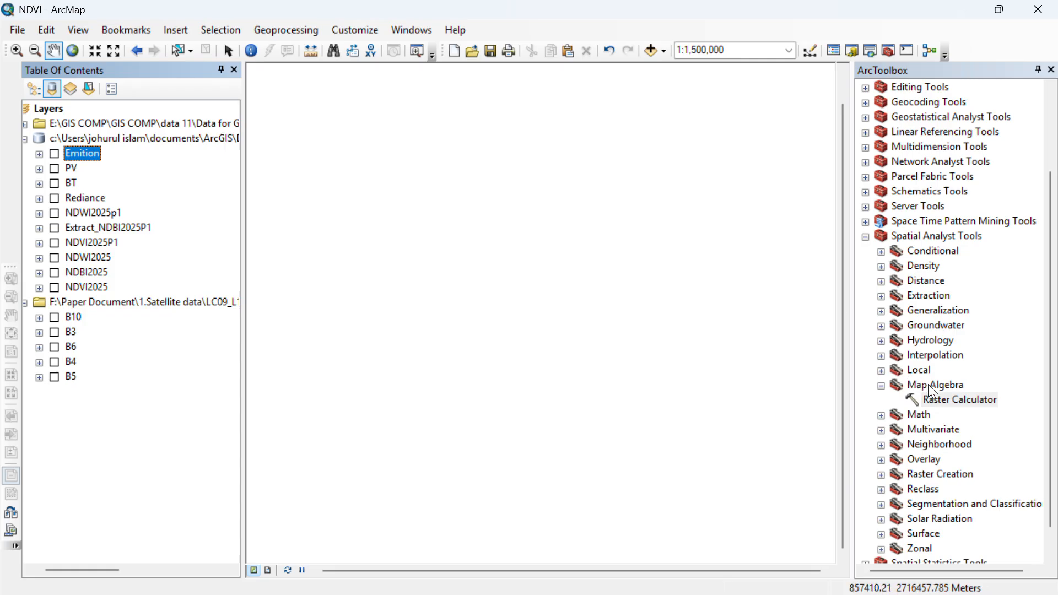
{"action": "double_click", "coordinate": [939, 400]}
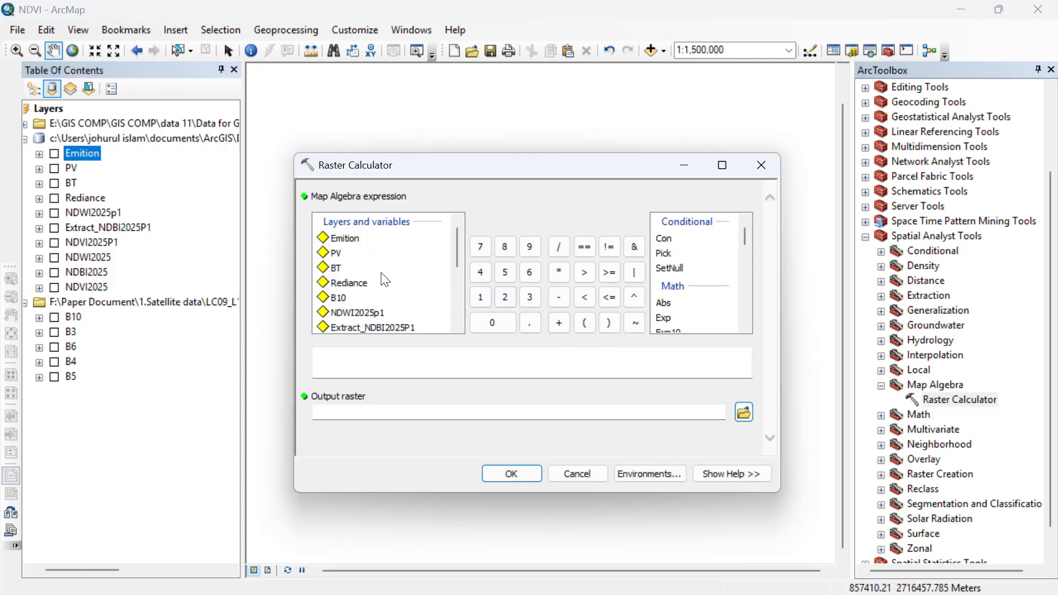
{"action": "left_click", "coordinate": [358, 354]}
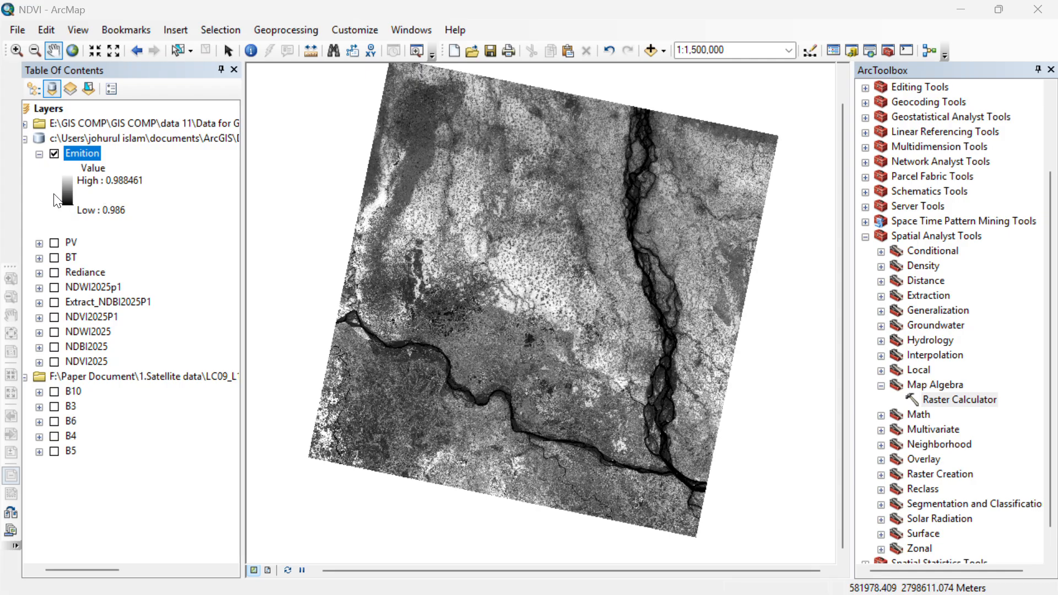
Hide the Emition layer with its legend collapsed, and open a new Raster Calculator.
{"action": "left_click", "coordinate": [54, 153]}
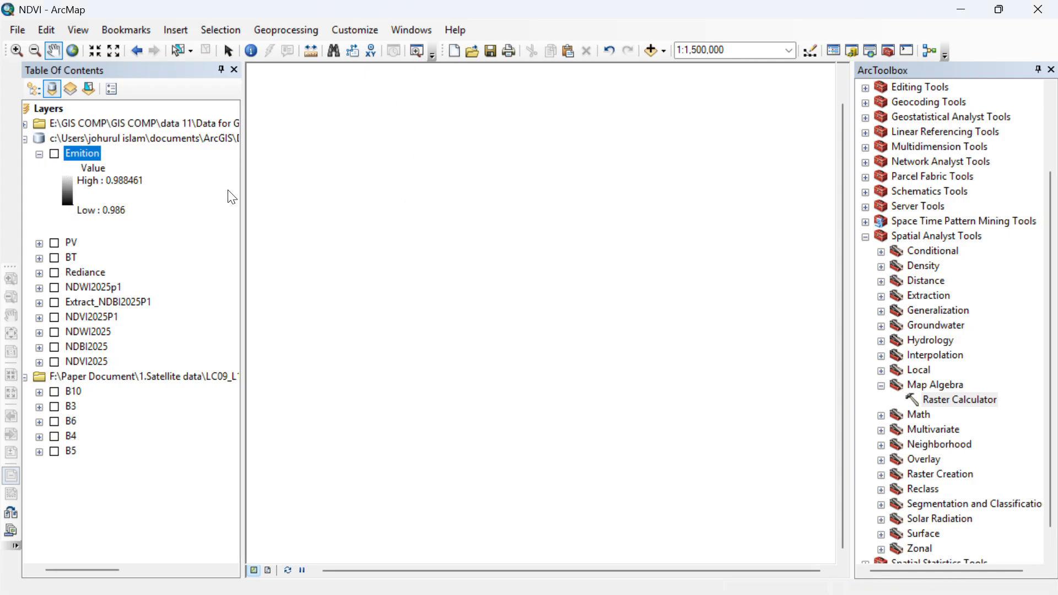
{"action": "left_click", "coordinate": [39, 154]}
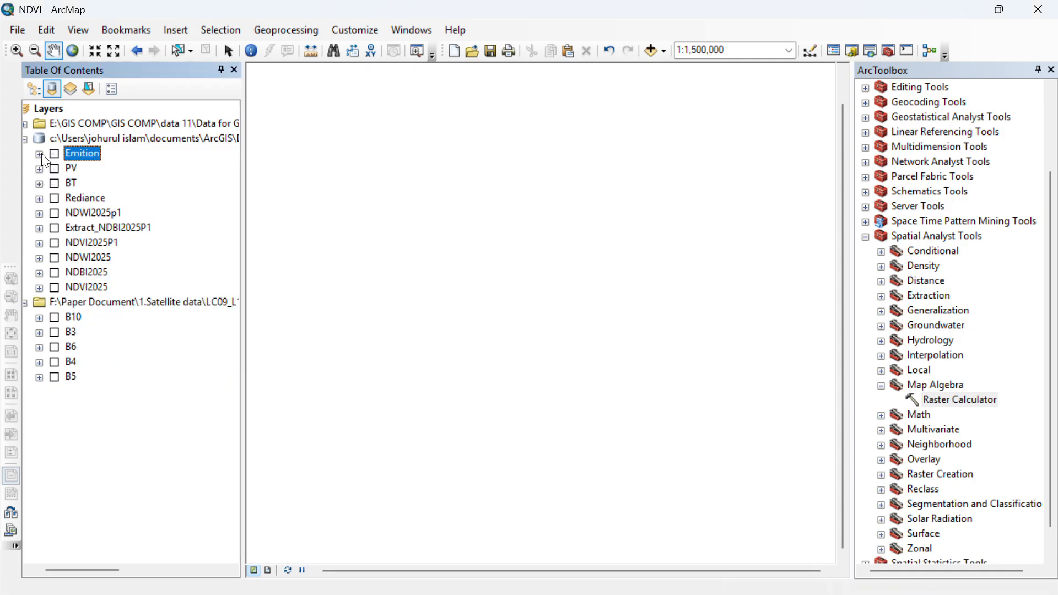
{"action": "double_click", "coordinate": [989, 402]}
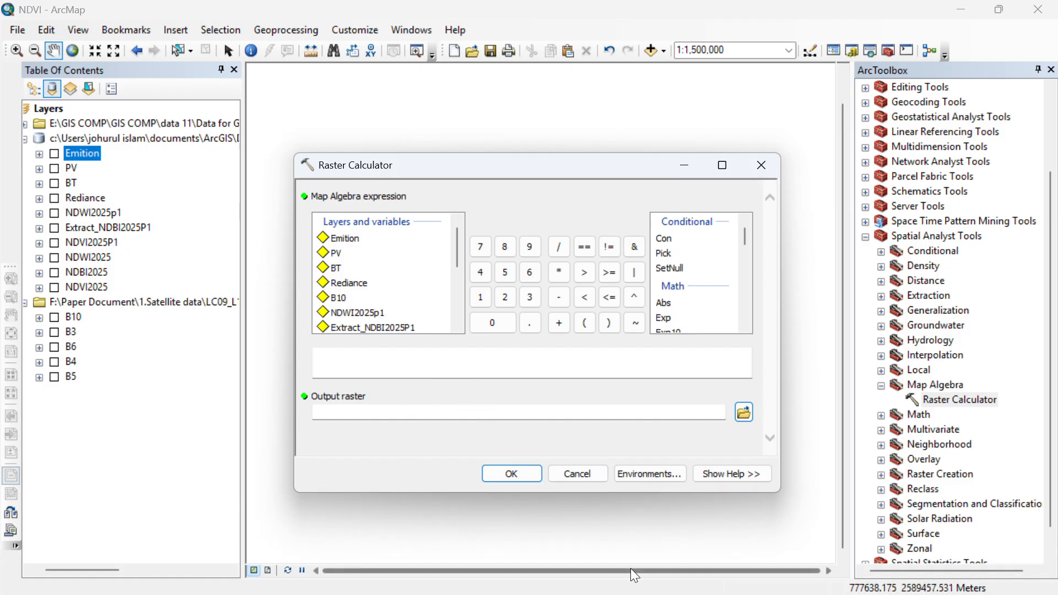
Begin the LST map algebra expression with "BT" / (1 + (.
{"action": "double_click", "coordinate": [334, 269]}
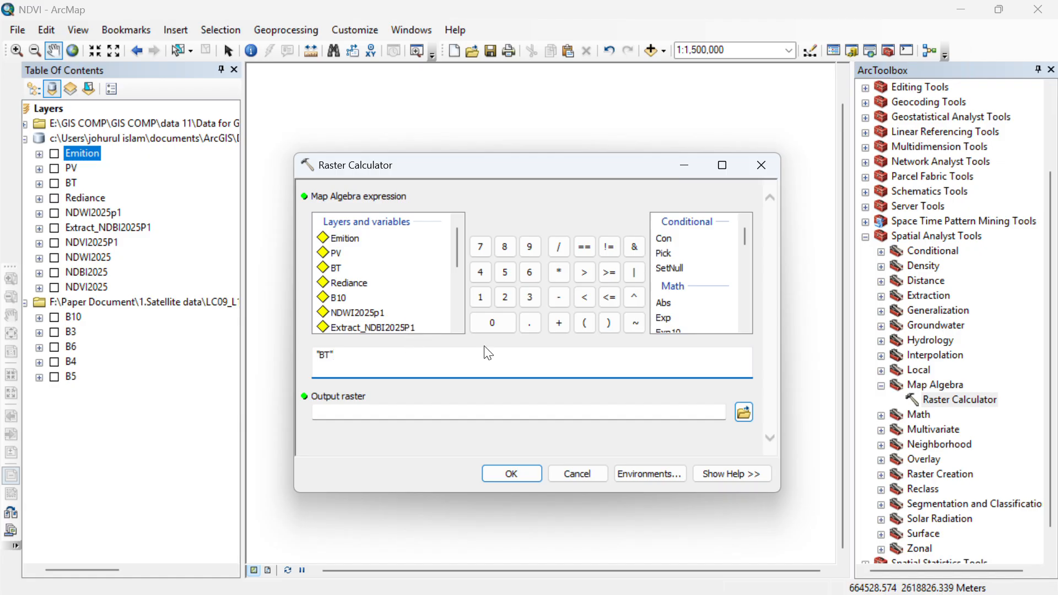
{"action": "left_click", "coordinate": [559, 247]}
{"action": "left_click", "coordinate": [580, 324]}
{"action": "type", "text": "1"}
{"action": "left_click", "coordinate": [560, 319]}
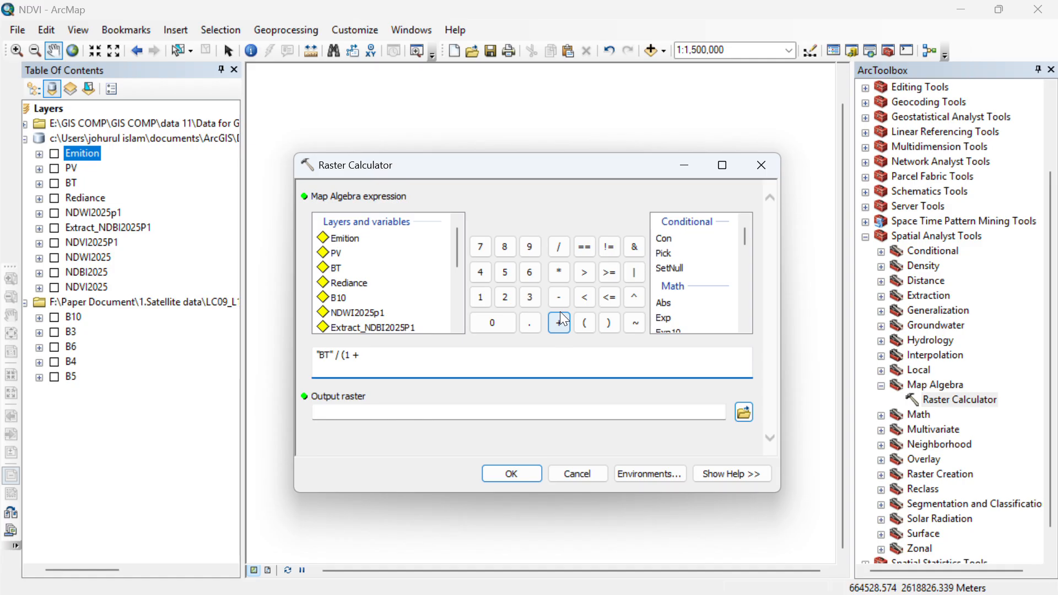
{"action": "left_click", "coordinate": [583, 323]}
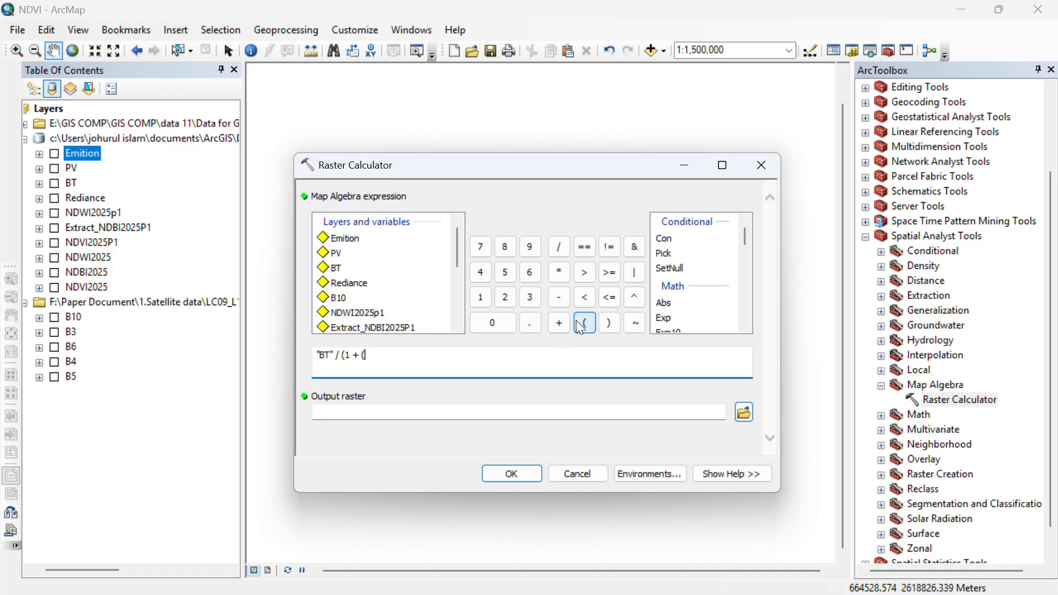
Switch to Chrome to check the final LST formula and its λ and ρ constants, and return to the Raster Calculator.
{"action": "key", "text": "super+Tab"}
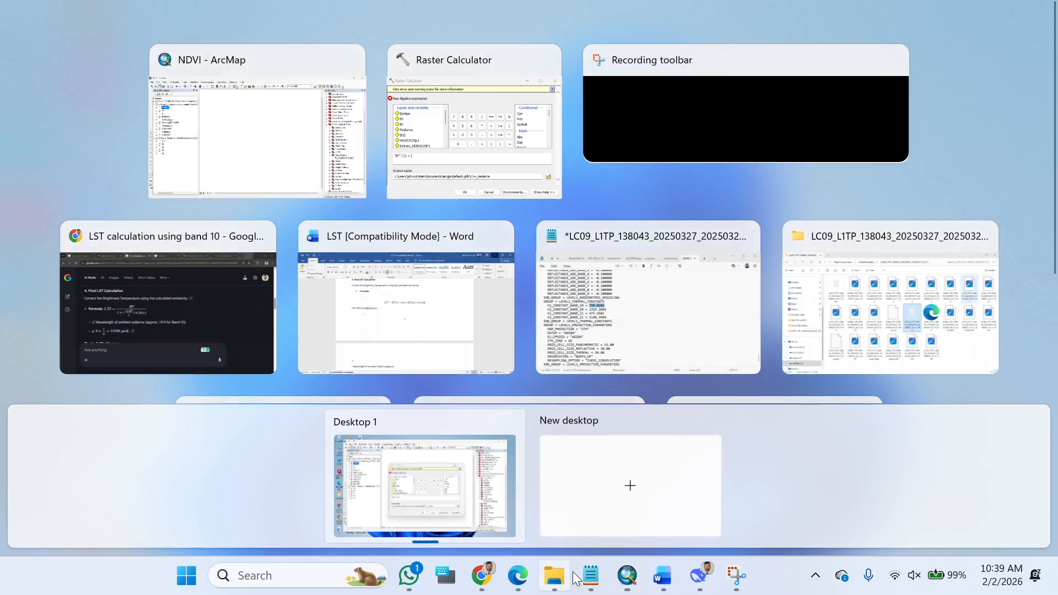
{"action": "left_click", "coordinate": [208, 321]}
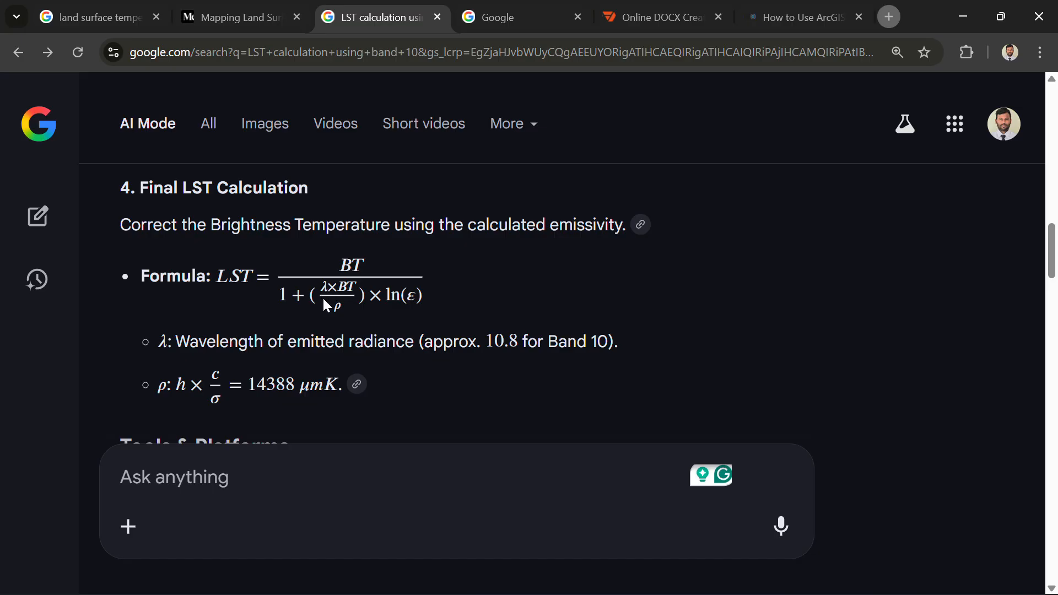
{"action": "scroll", "coordinate": [314, 336], "scroll_direction": "down", "scroll_amount": 1}
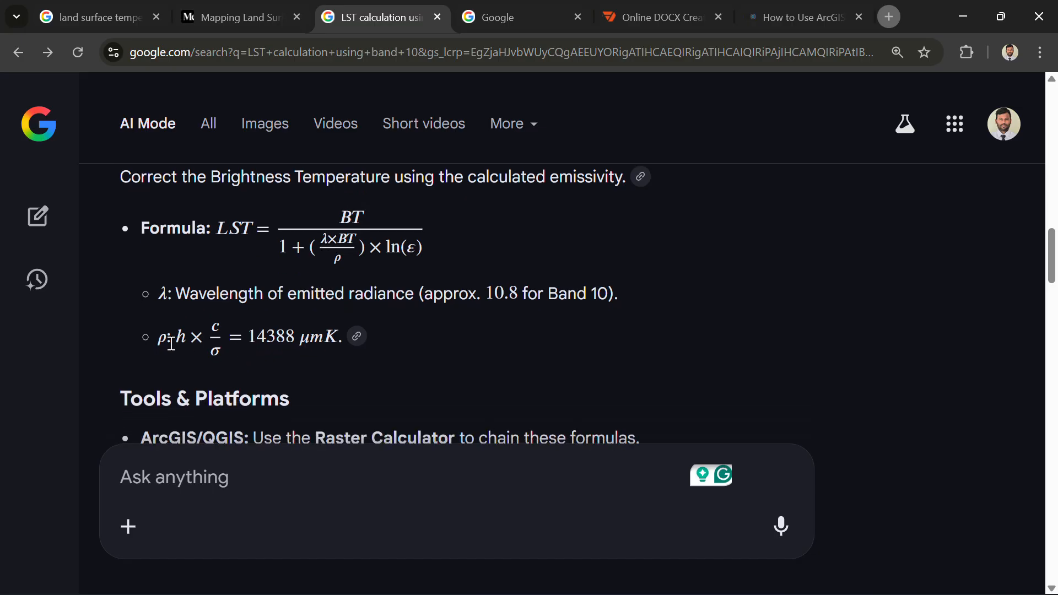
{"action": "scroll", "coordinate": [270, 341], "scroll_direction": "up", "scroll_amount": 1}
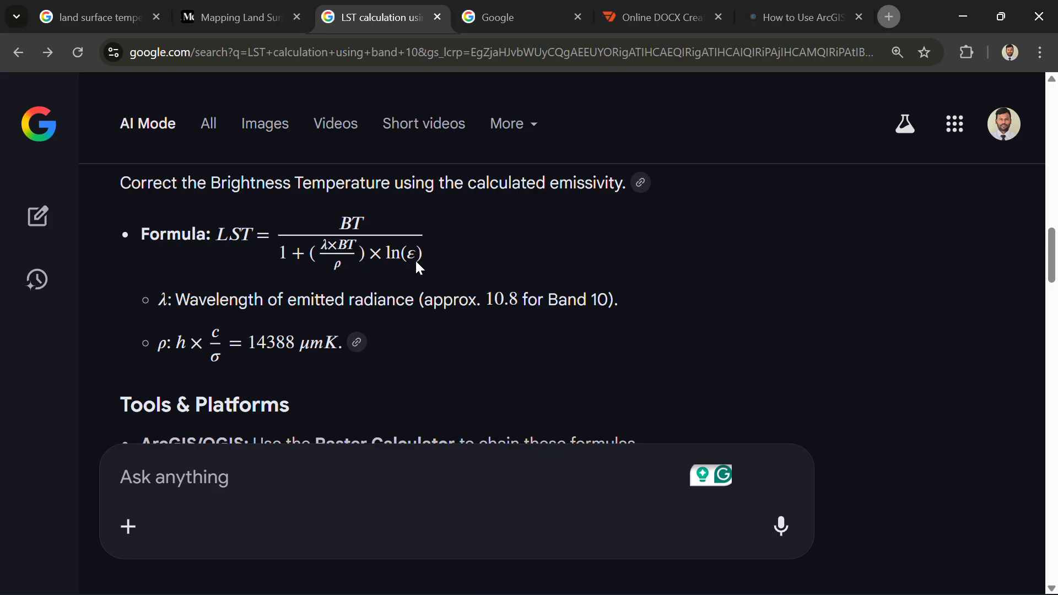
{"action": "left_click", "coordinate": [951, 24]}
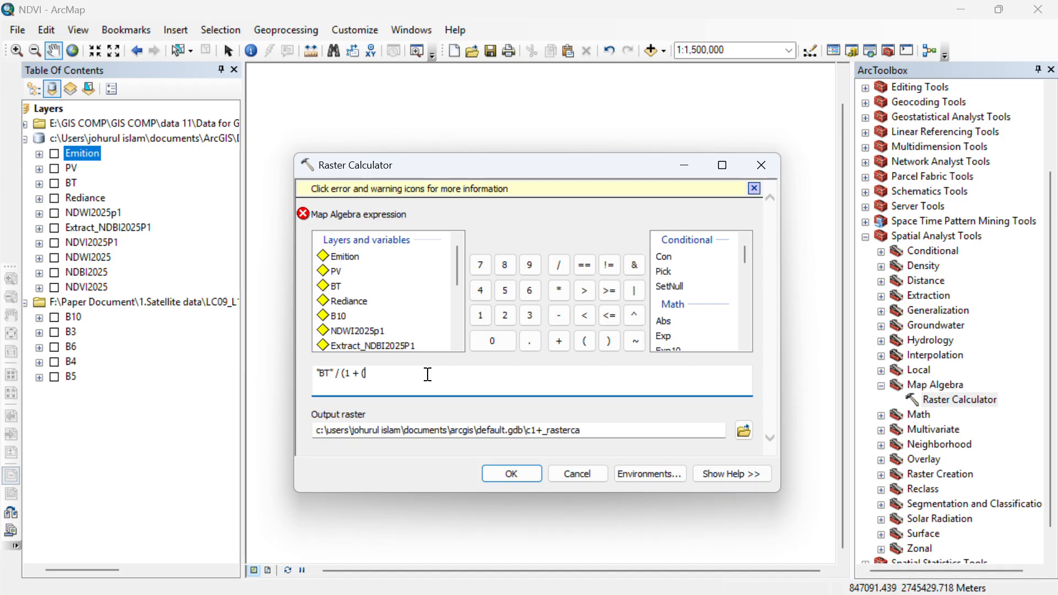
Continue the LST expression with 10.8 * "BT" / 14388) * after the open bracket.
{"action": "type", "text": "10.8"}
{"action": "left_click", "coordinate": [557, 291]}
{"action": "double_click", "coordinate": [337, 288]}
{"action": "left_click", "coordinate": [556, 268]}
{"action": "type", "text": "14388"}
{"action": "left_click", "coordinate": [610, 343]}
{"action": "left_click", "coordinate": [559, 290]}
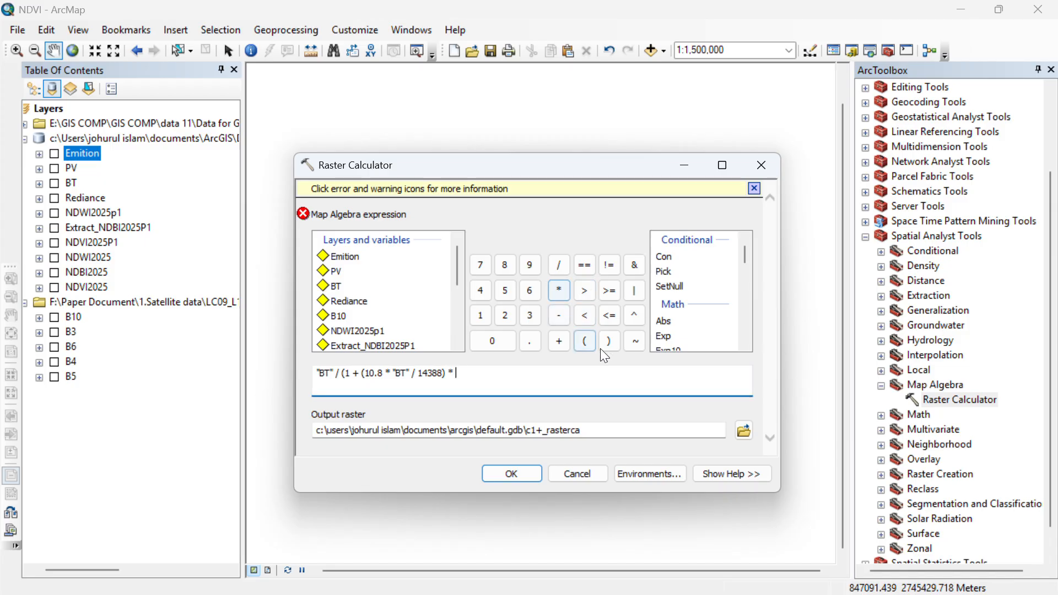
Complete the LST expression with the natural logarithm of emissivity, Ln("Emition"), and the closing bracket.
{"action": "left_click", "coordinate": [585, 340]}
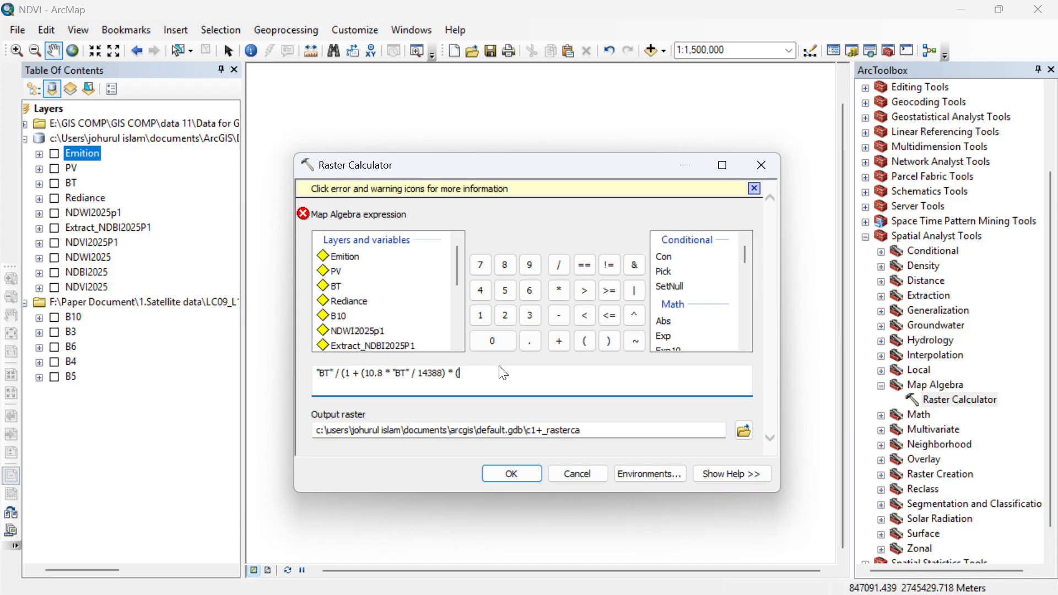
{"action": "key", "text": "BackSpace"}
{"action": "scroll", "coordinate": [672, 292], "scroll_direction": "down", "scroll_amount": 2}
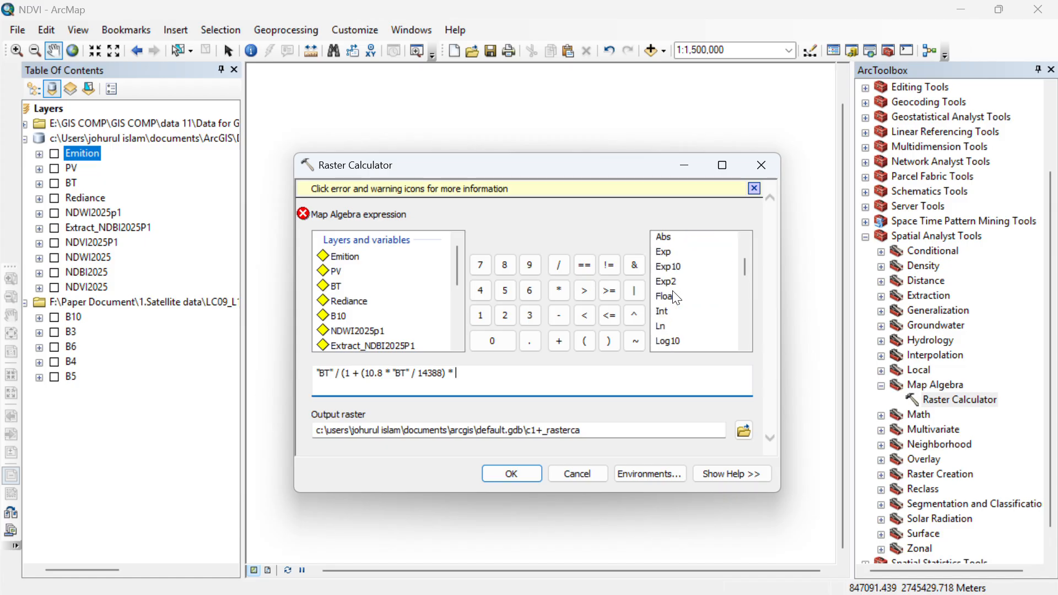
{"action": "double_click", "coordinate": [657, 327]}
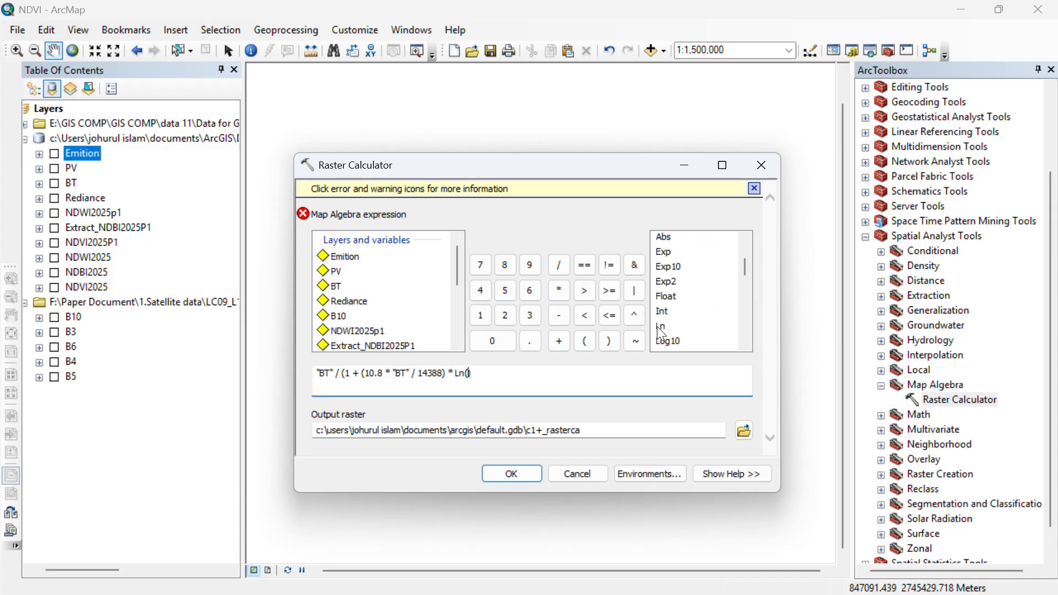
{"action": "double_click", "coordinate": [340, 257]}
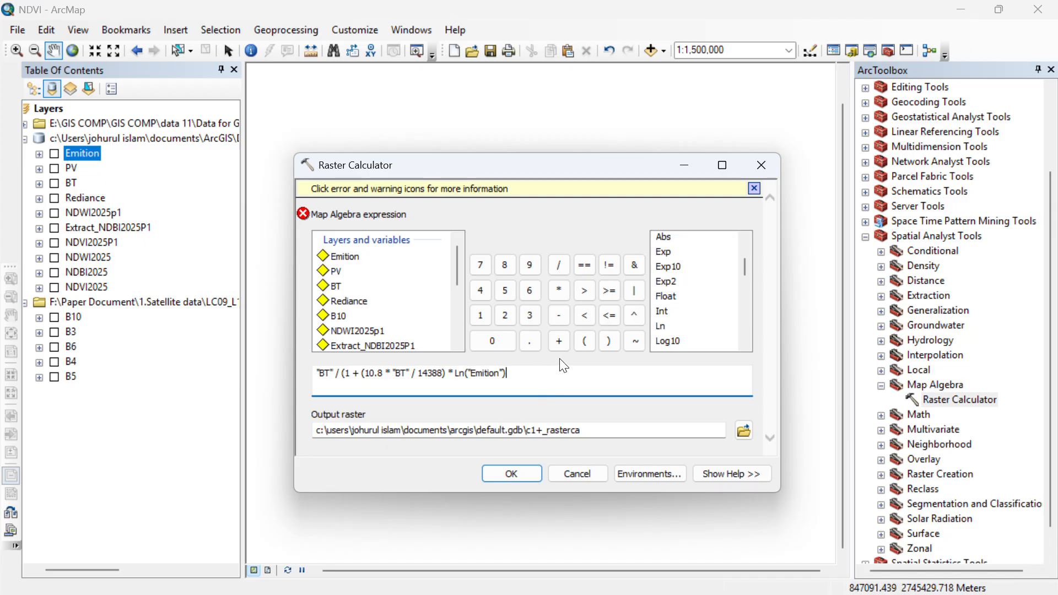
{"action": "left_click", "coordinate": [609, 340]}
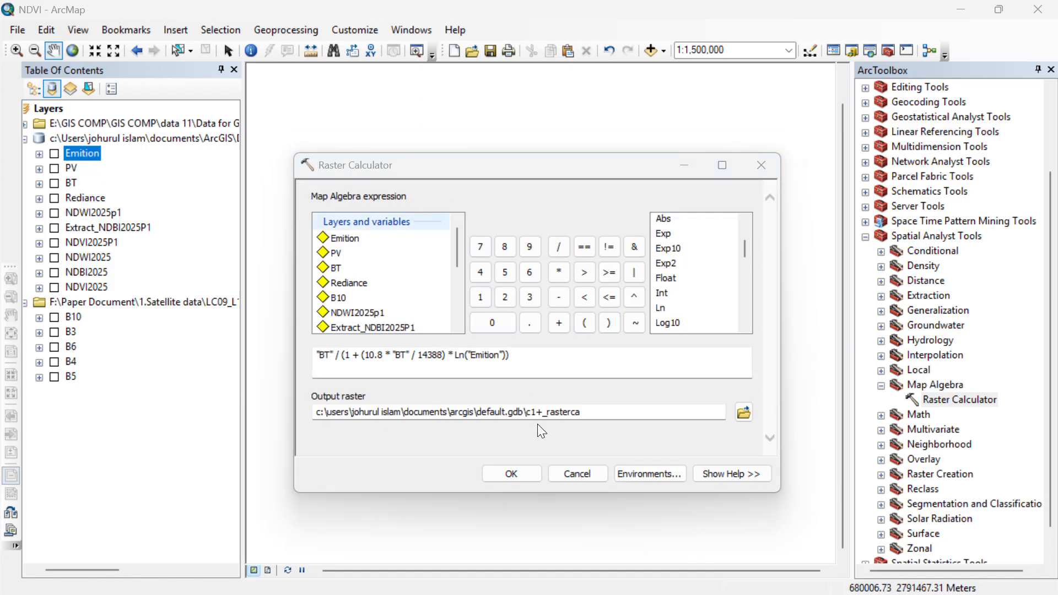
Name the output raster LST in Default.gdb and run the land surface temperature calculation.
{"action": "left_click_drag", "start_coordinate": [582, 412], "coordinate": [529, 412]}
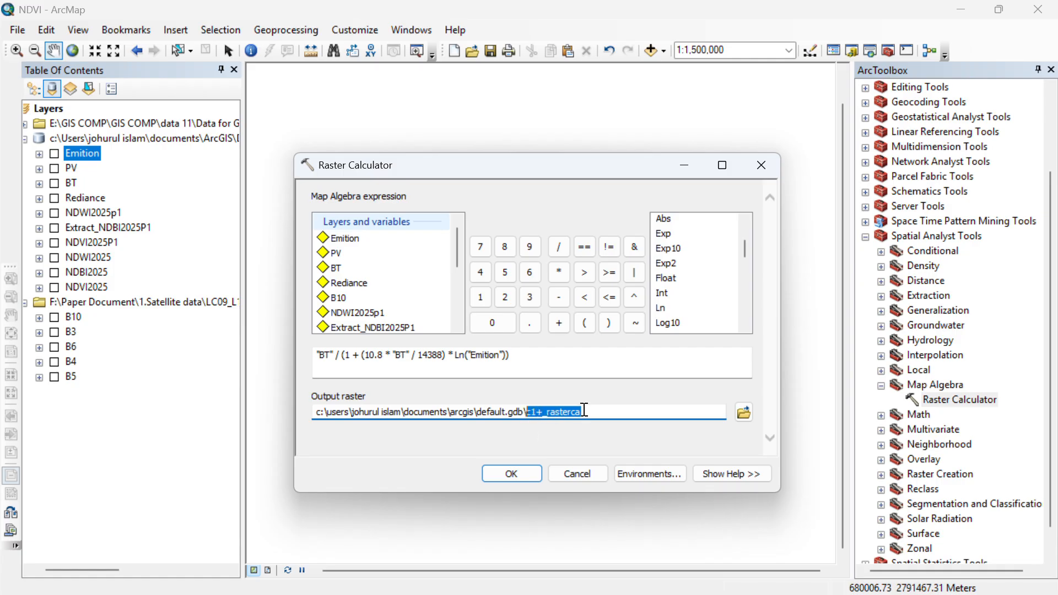
{"action": "type", "text": "LST202"}
{"action": "key", "text": "BackSpace"}
{"action": "key", "text": "BackSpace"}
{"action": "key", "text": "BackSpace"}
{"action": "left_click", "coordinate": [500, 477]}
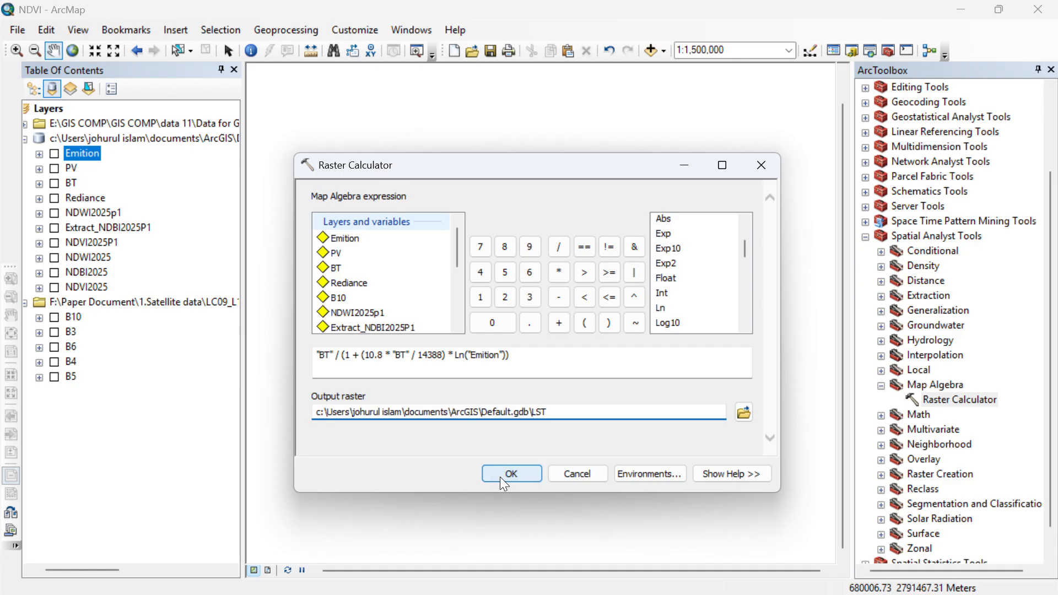
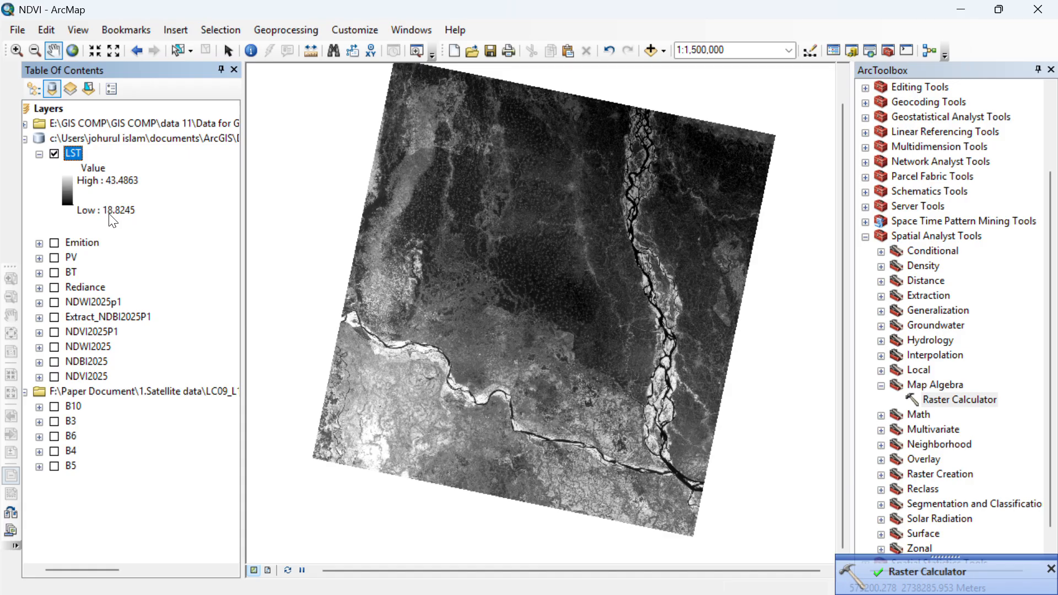
Apply the red-yellow-green color ramp to the LST layer and invert it so high temperatures are red.
{"action": "left_click", "coordinate": [68, 190]}
{"action": "left_click", "coordinate": [65, 190]}
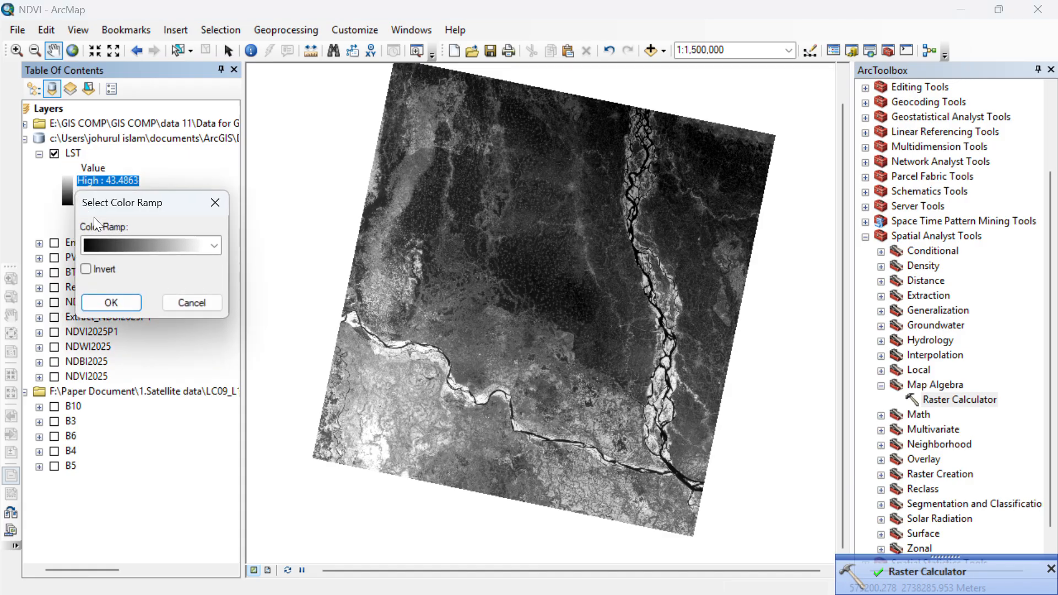
{"action": "left_click", "coordinate": [105, 242]}
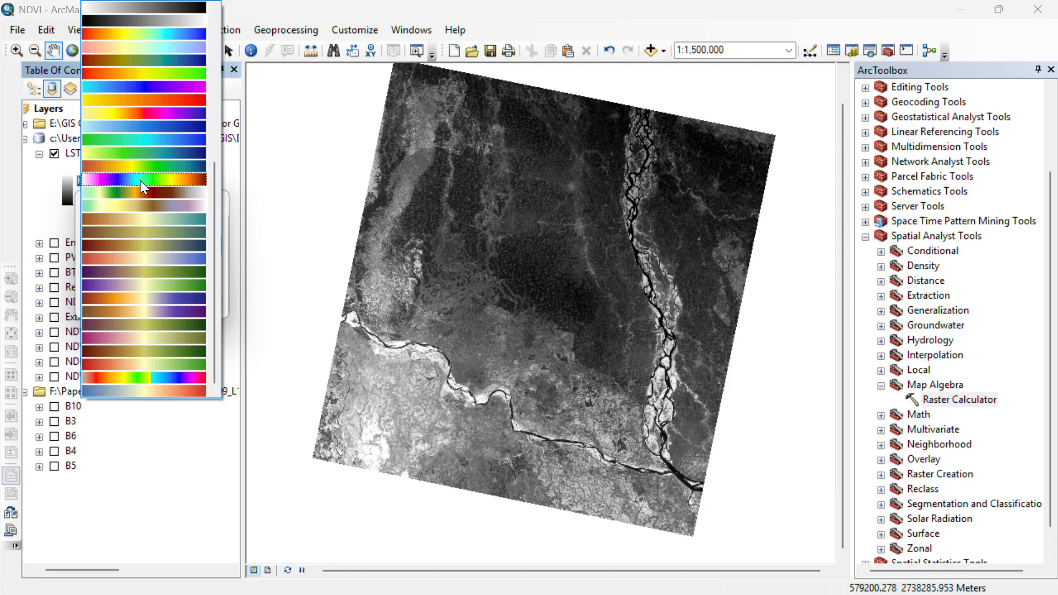
{"action": "left_click", "coordinate": [149, 72]}
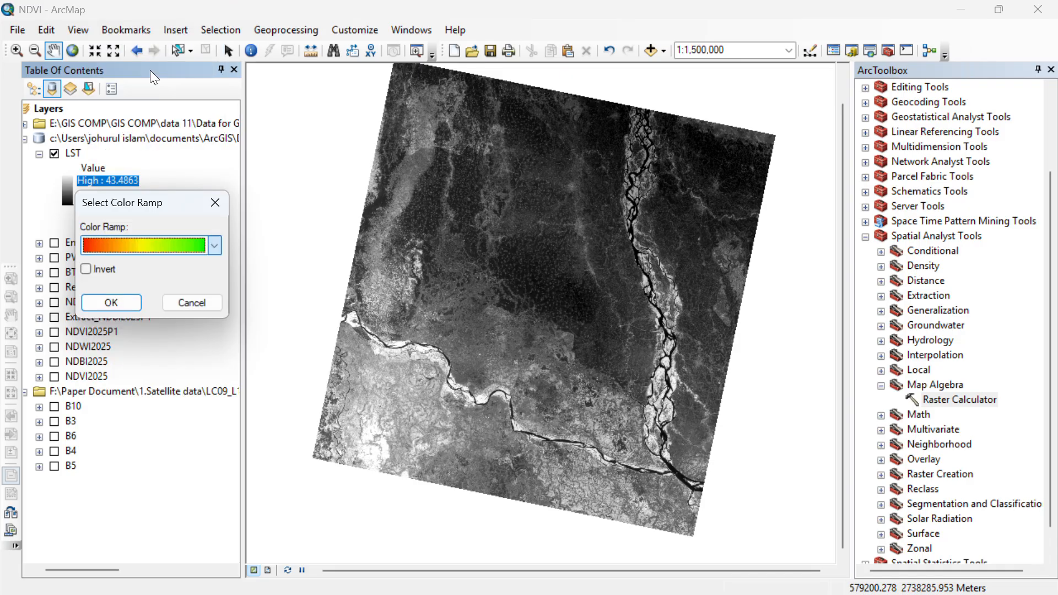
{"action": "left_click", "coordinate": [87, 269]}
{"action": "left_click", "coordinate": [98, 301]}
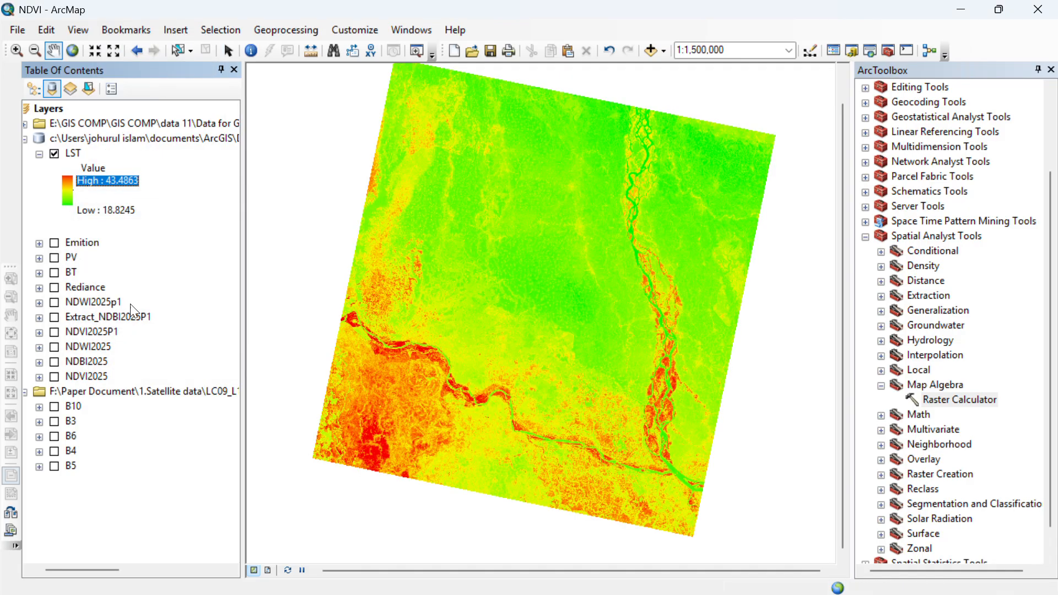
Examine the LST raster's low and high values and the temperature pattern along the rivers and surrounding land.
{"action": "left_click_drag", "start_coordinate": [474, 433], "coordinate": [388, 294]}
{"action": "scroll", "coordinate": [485, 300], "scroll_direction": "up", "scroll_amount": 1}
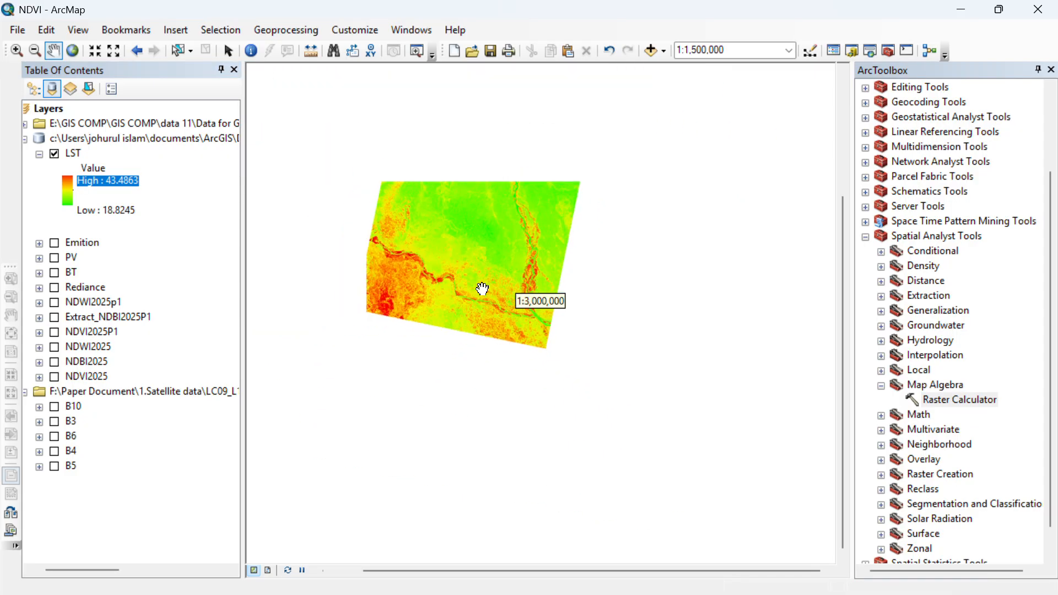
{"action": "scroll", "coordinate": [482, 289], "scroll_direction": "down", "scroll_amount": 1}
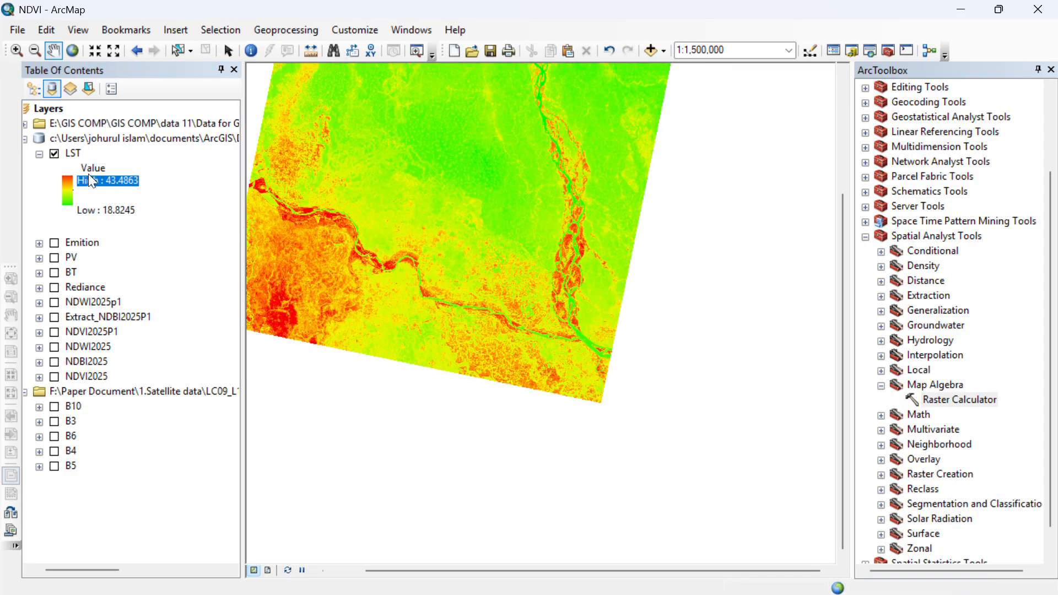
{"action": "left_click", "coordinate": [130, 214]}
{"action": "scroll", "coordinate": [386, 278], "scroll_direction": "down", "scroll_amount": 1}
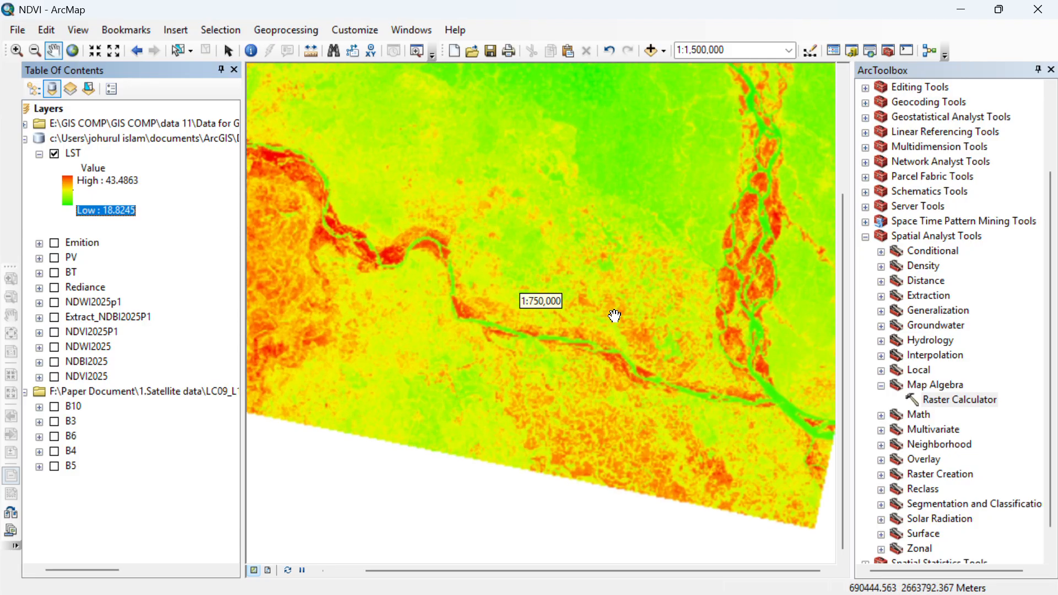
{"action": "scroll", "coordinate": [626, 345], "scroll_direction": "down", "scroll_amount": 2}
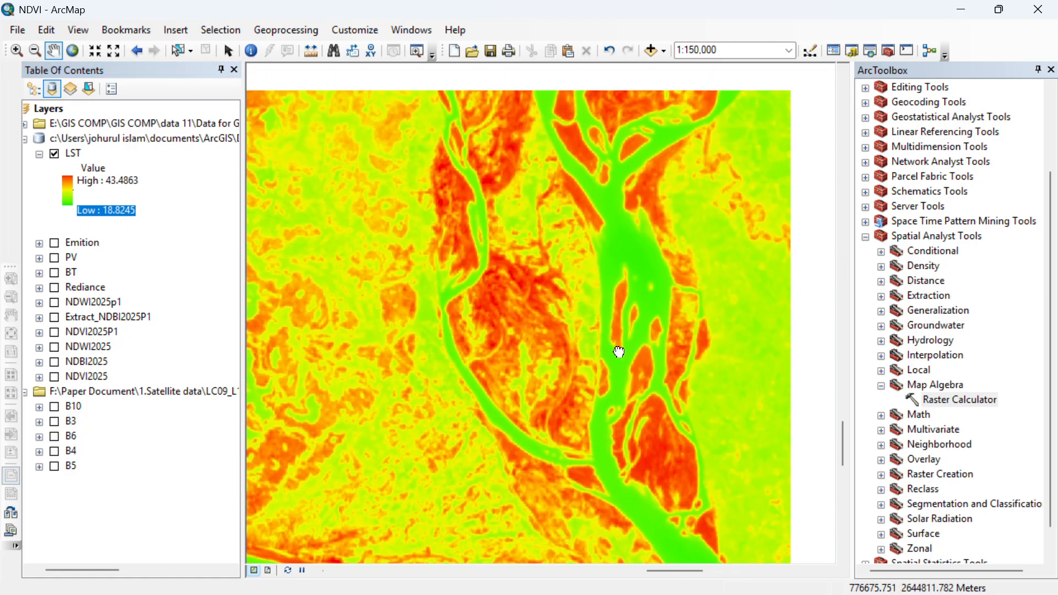
{"action": "scroll", "coordinate": [619, 351], "scroll_direction": "up", "scroll_amount": 2}
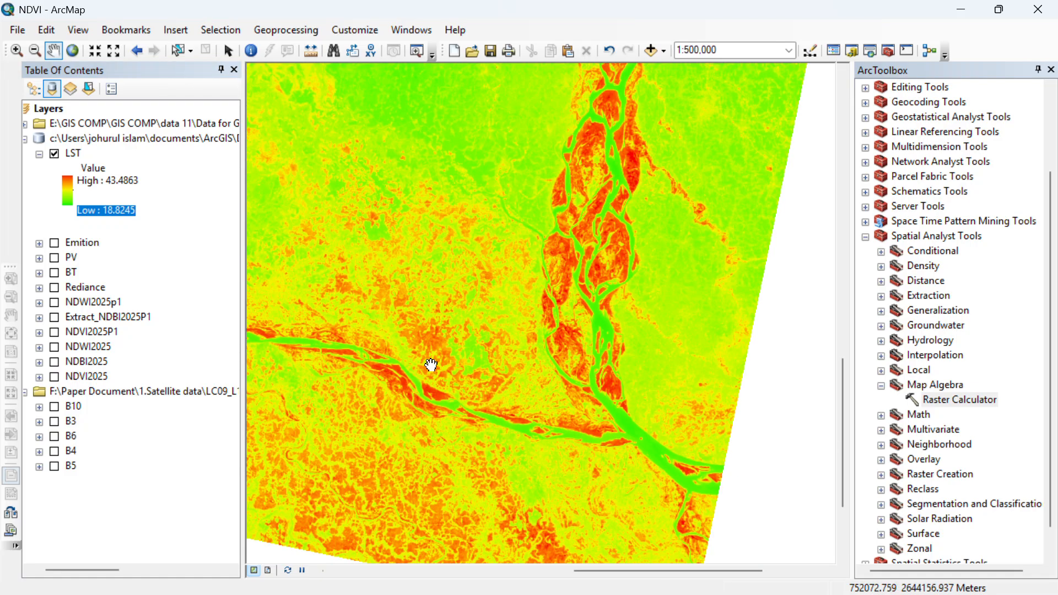
{"action": "scroll", "coordinate": [359, 367], "scroll_direction": "up", "scroll_amount": 1}
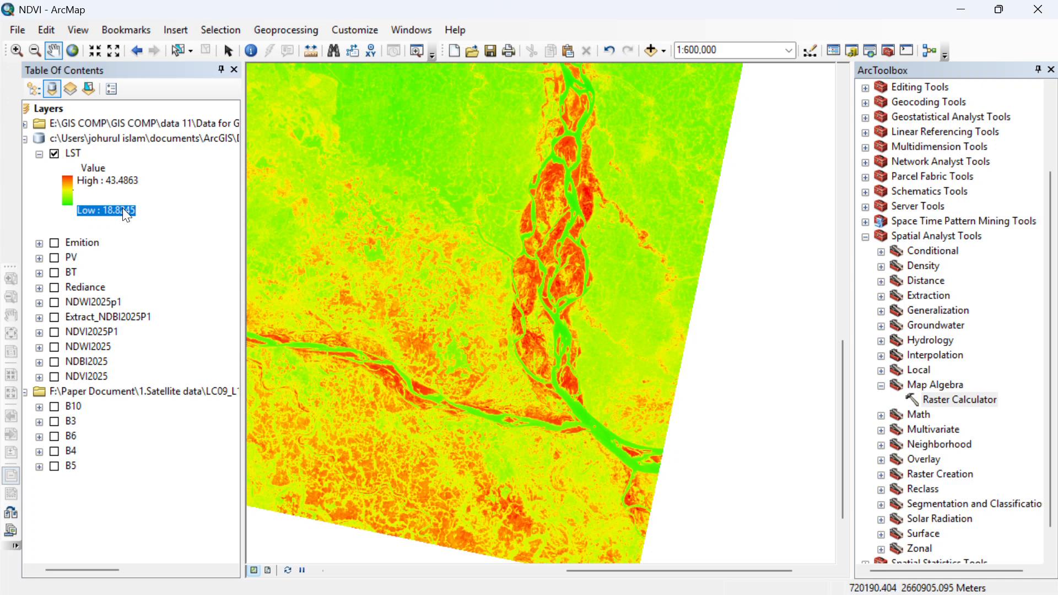
{"action": "left_click_drag", "start_coordinate": [567, 240], "coordinate": [663, 216]}
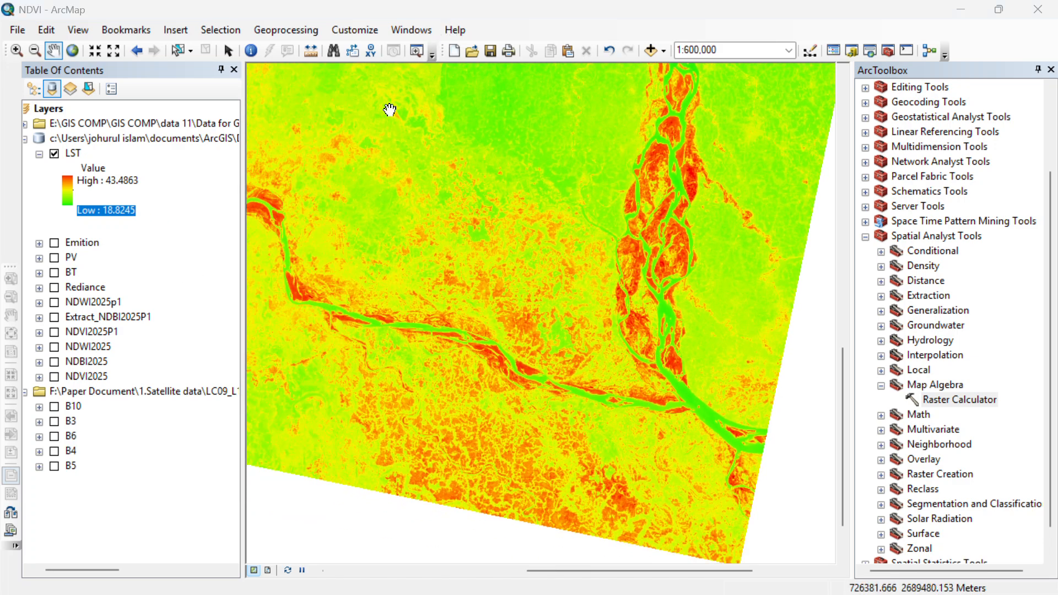
Switch the LST layer's symbology to Classified with 5 natural breaks classes.
{"action": "left_click", "coordinate": [66, 153]}
{"action": "right_click", "coordinate": [65, 155]}
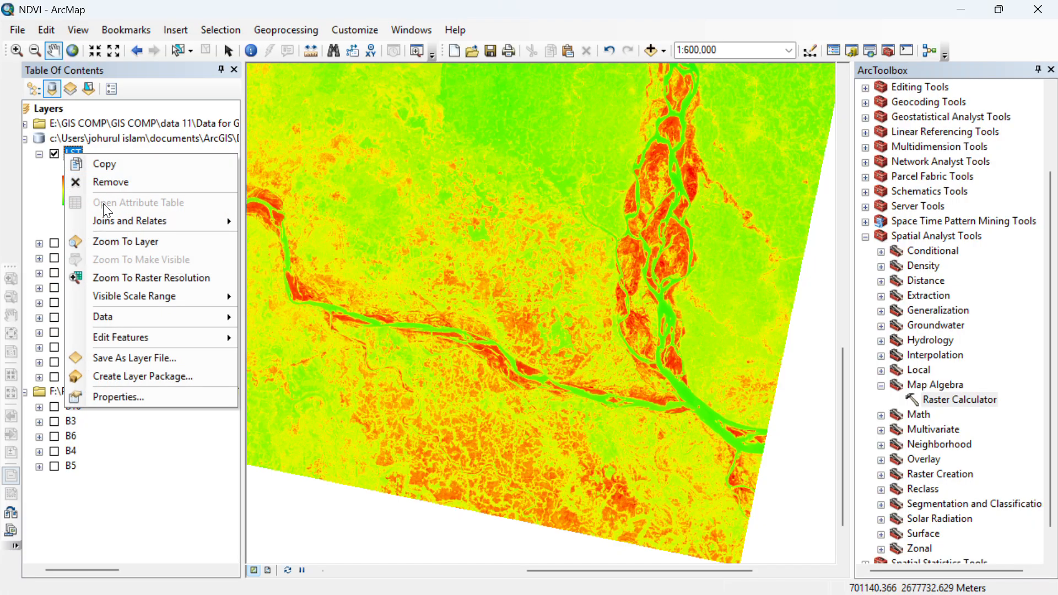
{"action": "left_click", "coordinate": [104, 395]}
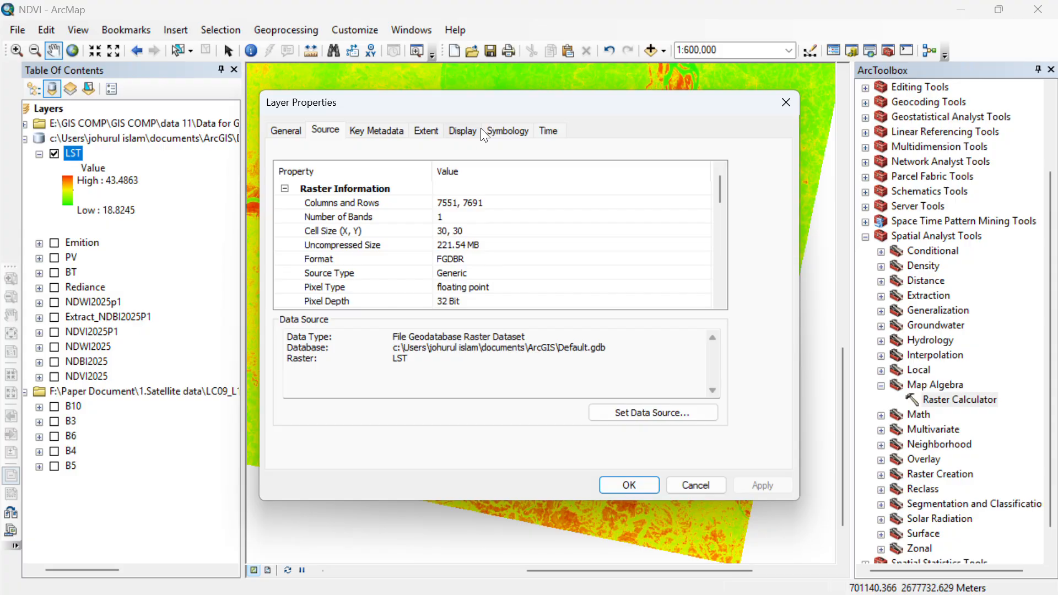
{"action": "left_click", "coordinate": [472, 134]}
{"action": "left_click", "coordinate": [497, 132]}
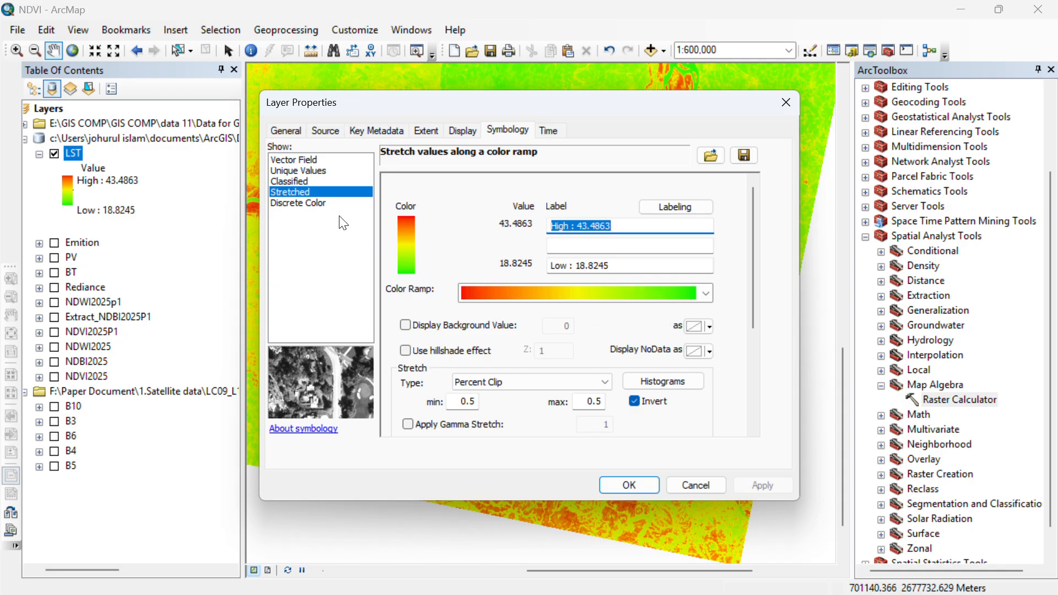
{"action": "left_click", "coordinate": [318, 182]}
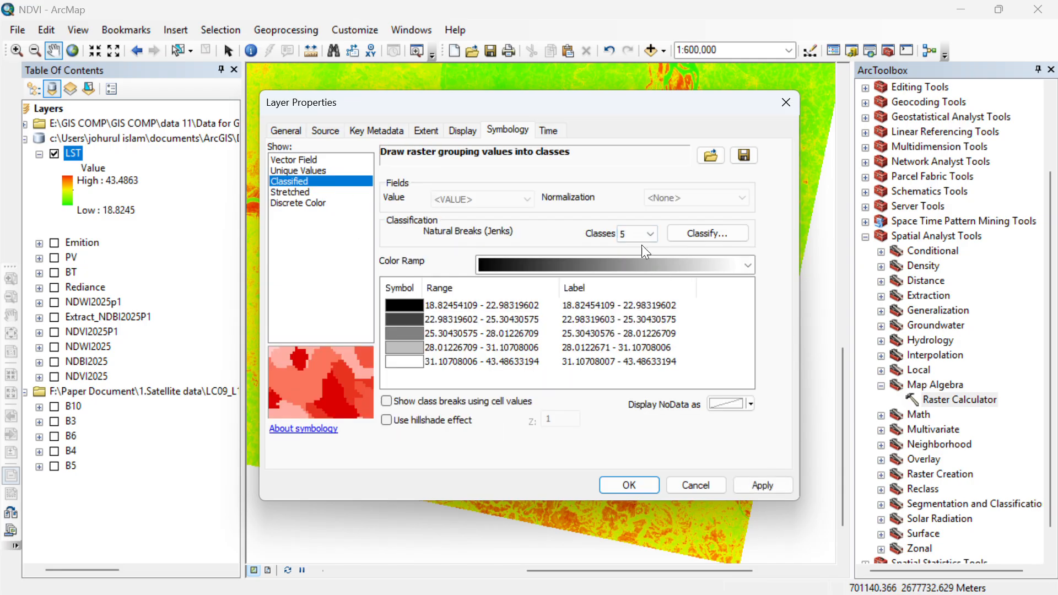
{"action": "left_click", "coordinate": [635, 230]}
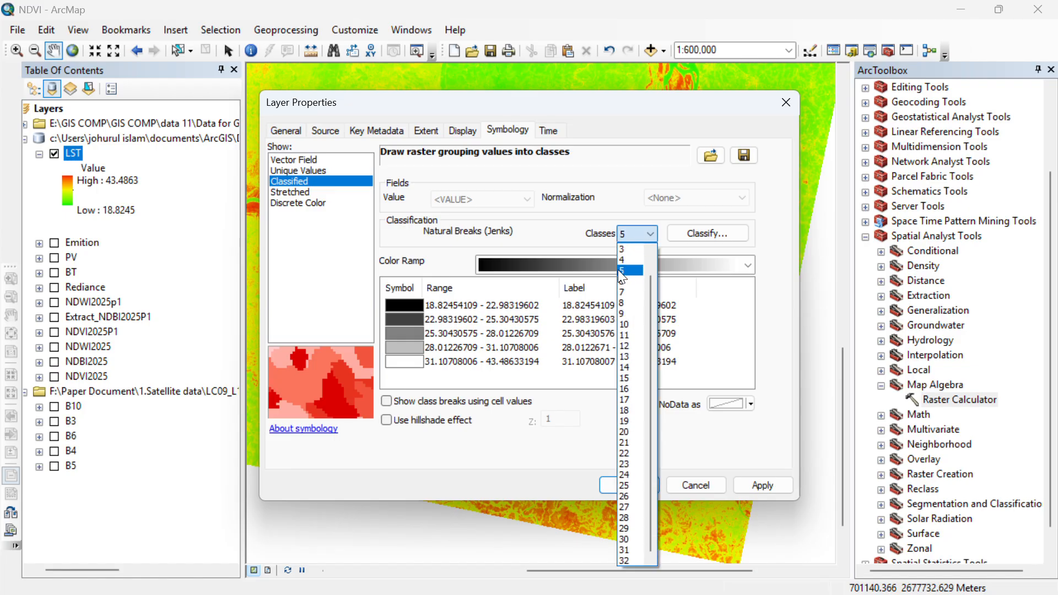
{"action": "left_click", "coordinate": [563, 221]}
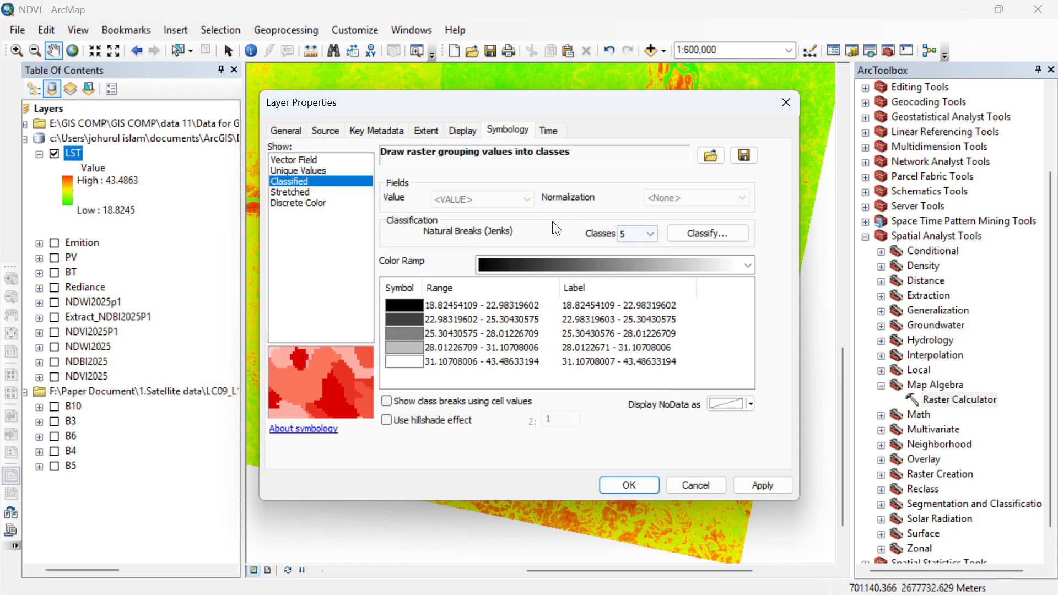
Format the class labels as whole numbers by reducing the number of significant digits.
{"action": "left_click", "coordinate": [629, 286]}
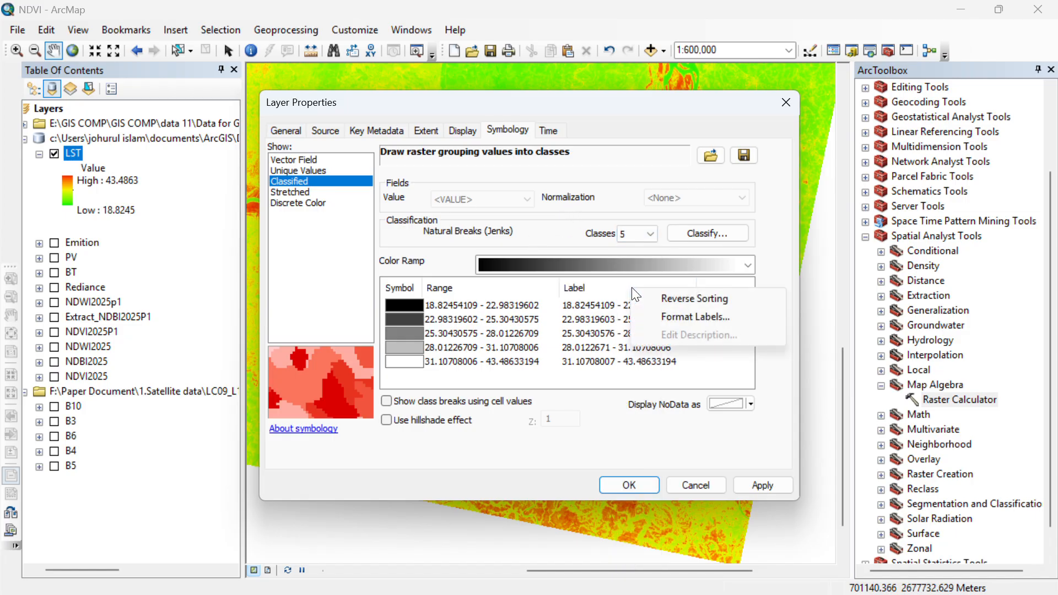
{"action": "left_click", "coordinate": [662, 311]}
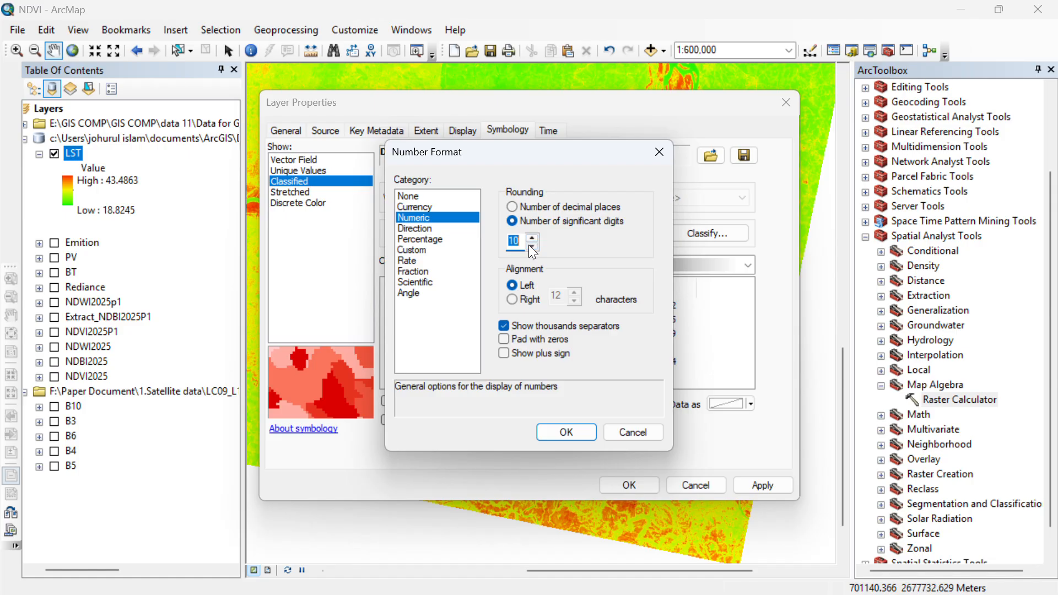
{"action": "left_click", "coordinate": [528, 246]}
{"action": "left_click", "coordinate": [565, 432]}
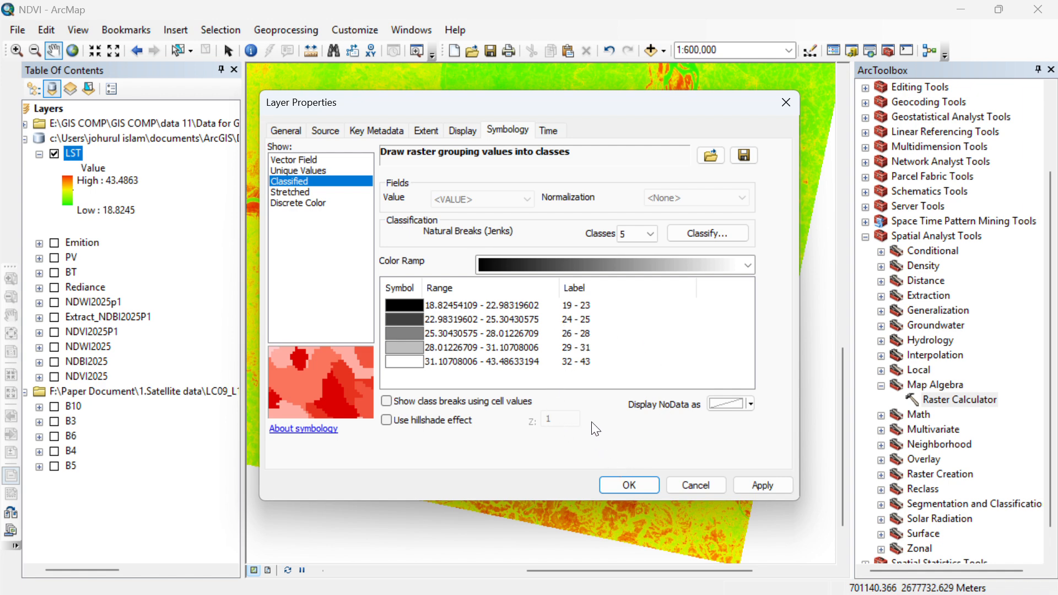
Color the LST classes with the red-yellow-green ramp, red for the lowest range, and apply the layer properties.
{"action": "left_click", "coordinate": [609, 262]}
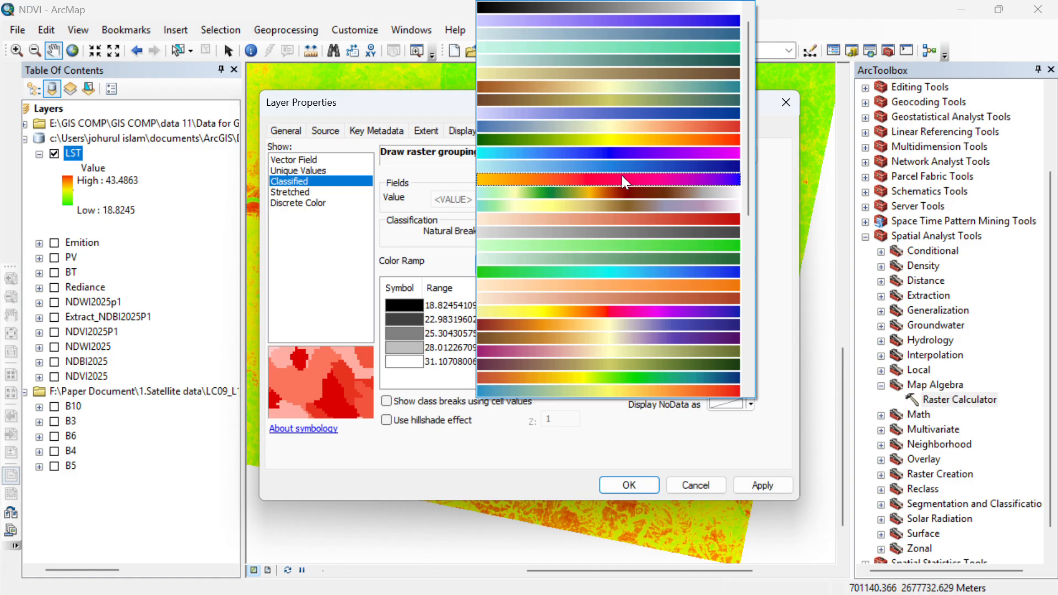
{"action": "scroll", "coordinate": [605, 268], "scroll_direction": "up", "scroll_amount": 1}
{"action": "scroll", "coordinate": [596, 312], "scroll_direction": "down", "scroll_amount": 6}
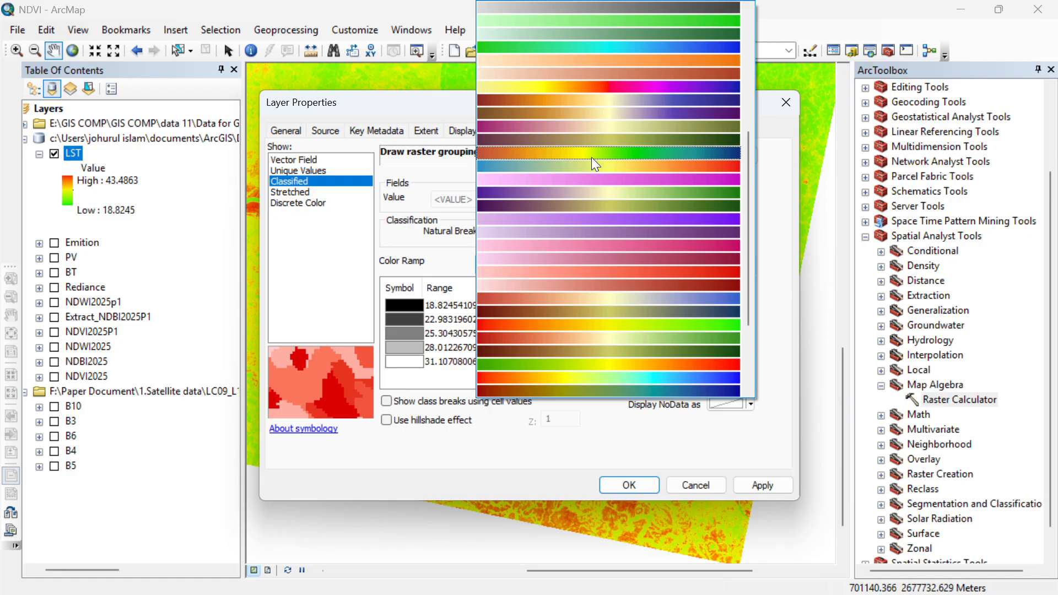
{"action": "left_click", "coordinate": [609, 322]}
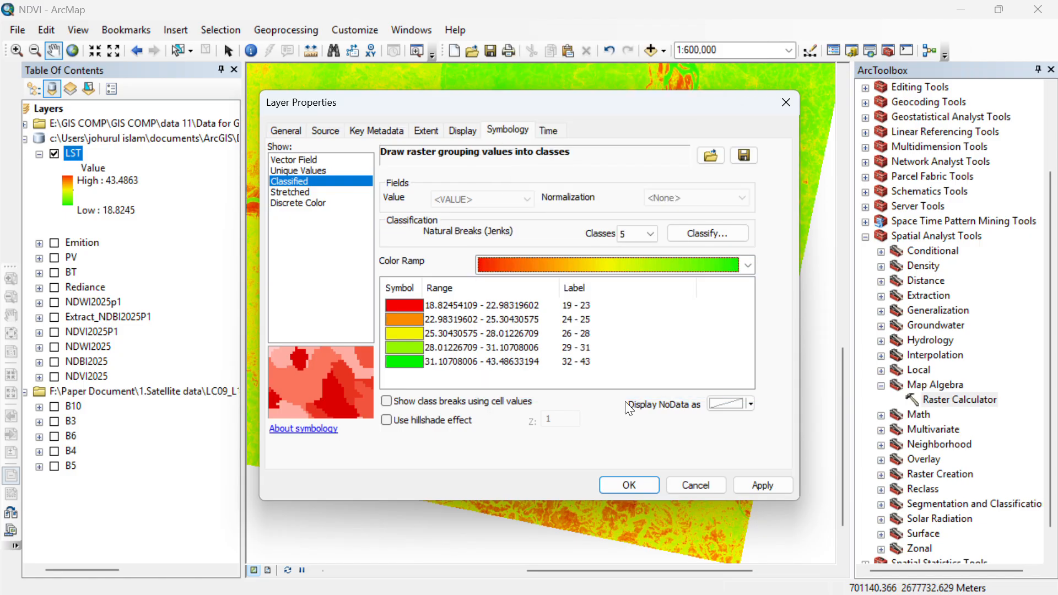
{"action": "left_click", "coordinate": [619, 491]}
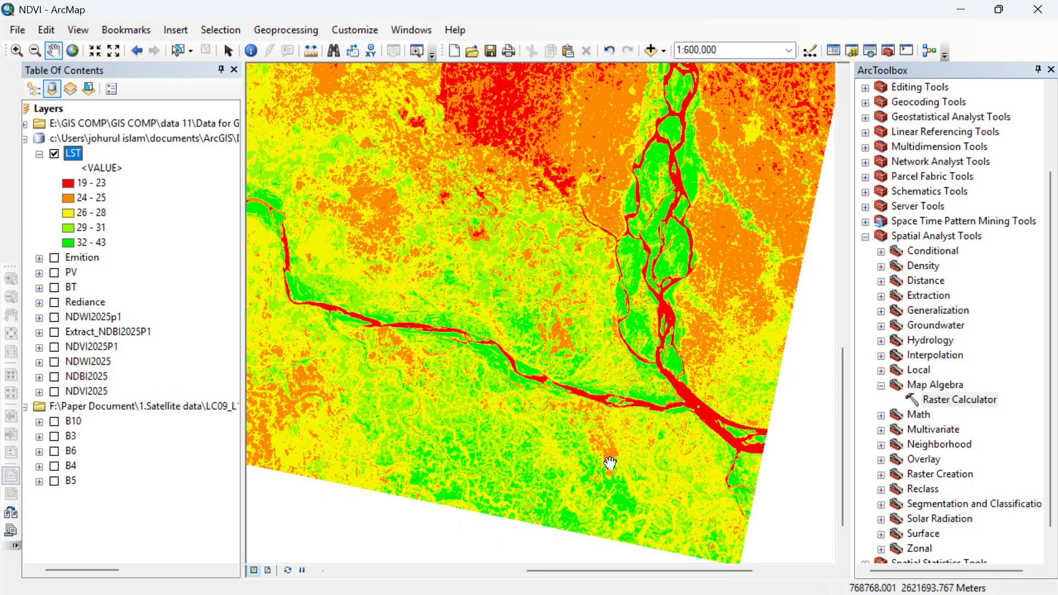
Examine the classified LST map around the rivers against the temperature ranges in its legend.
{"action": "left_click_drag", "start_coordinate": [589, 354], "coordinate": [569, 367]}
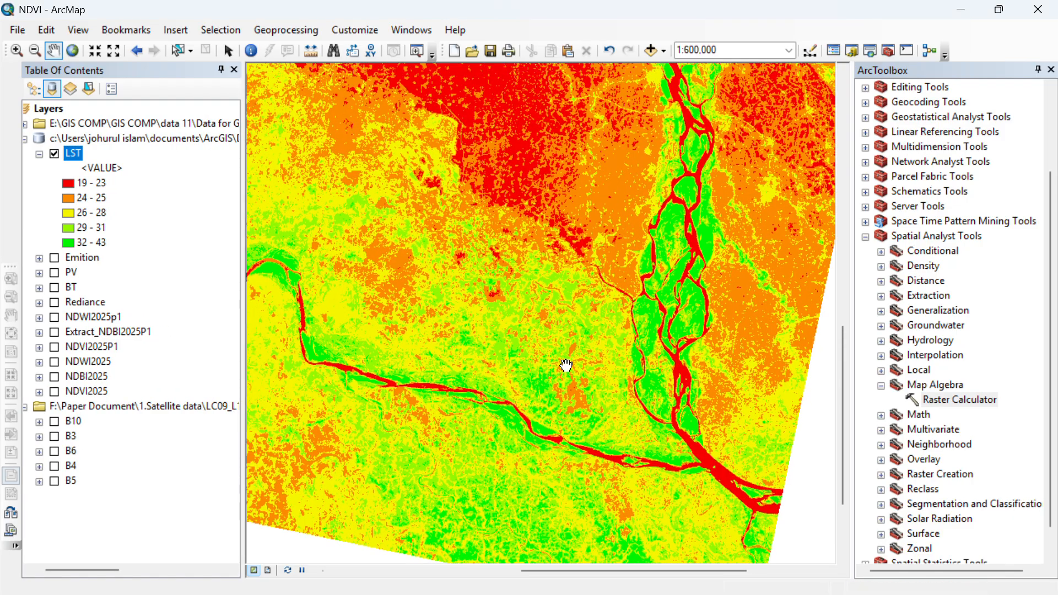
{"action": "left_click_drag", "start_coordinate": [516, 343], "coordinate": [526, 358]}
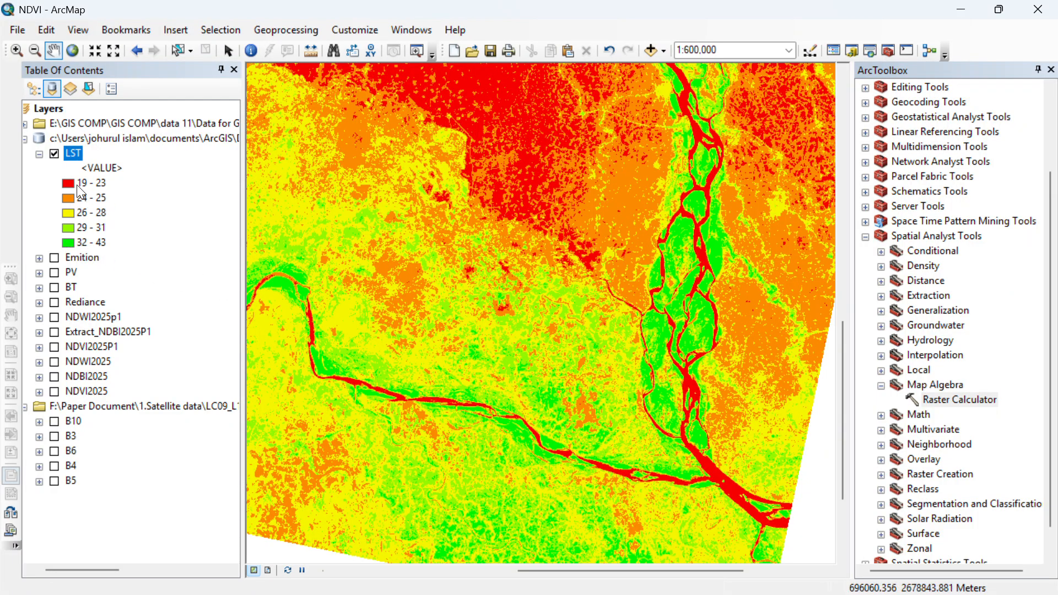
{"action": "right_click", "coordinate": [75, 156]}
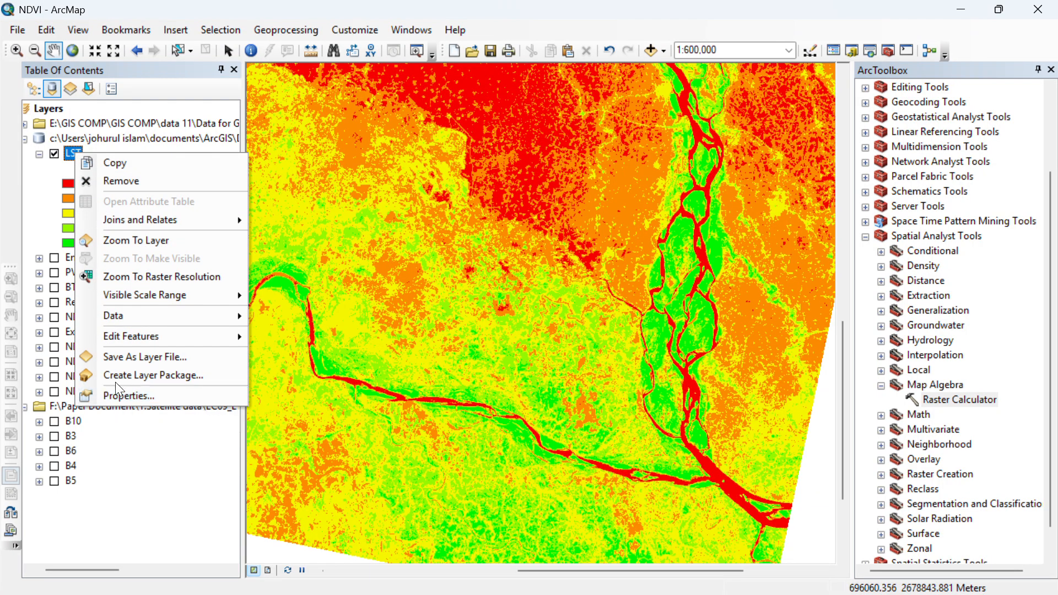
{"action": "left_click", "coordinate": [42, 224]}
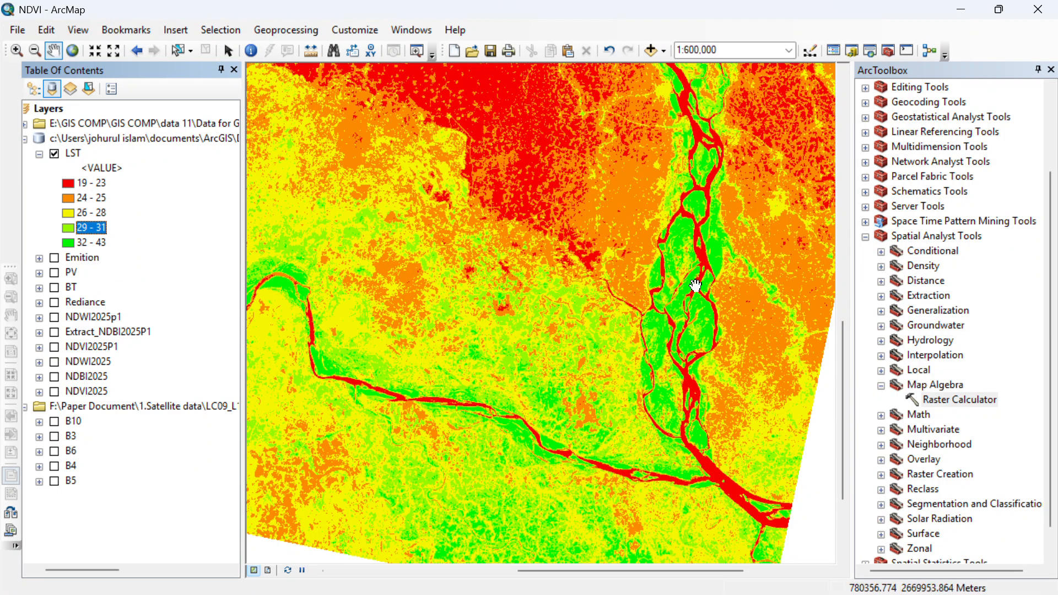
{"action": "left_click_drag", "start_coordinate": [593, 266], "coordinate": [587, 337]}
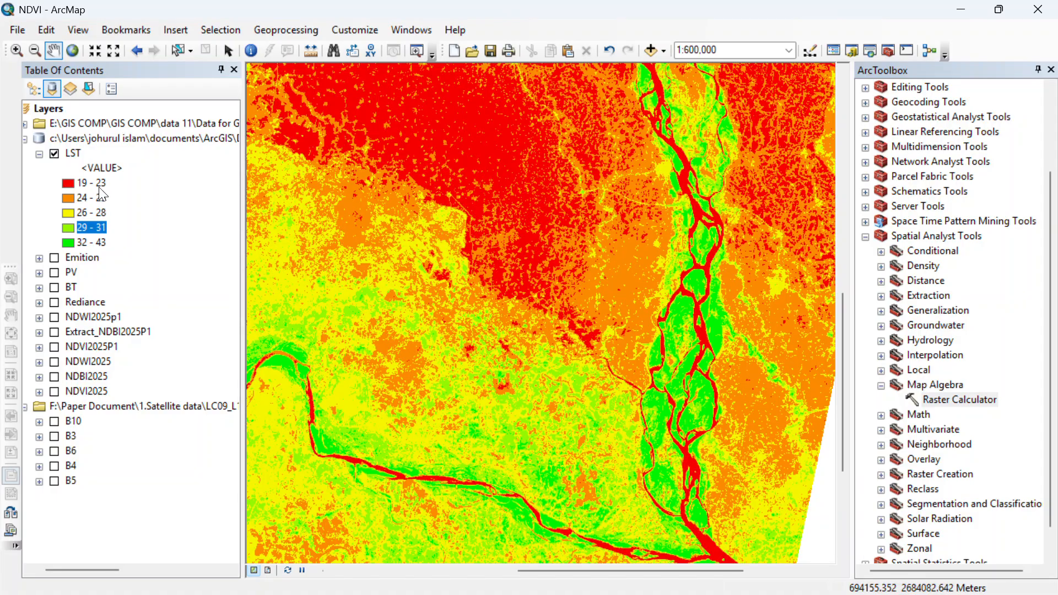
{"action": "scroll", "coordinate": [548, 303], "scroll_direction": "up", "scroll_amount": 4}
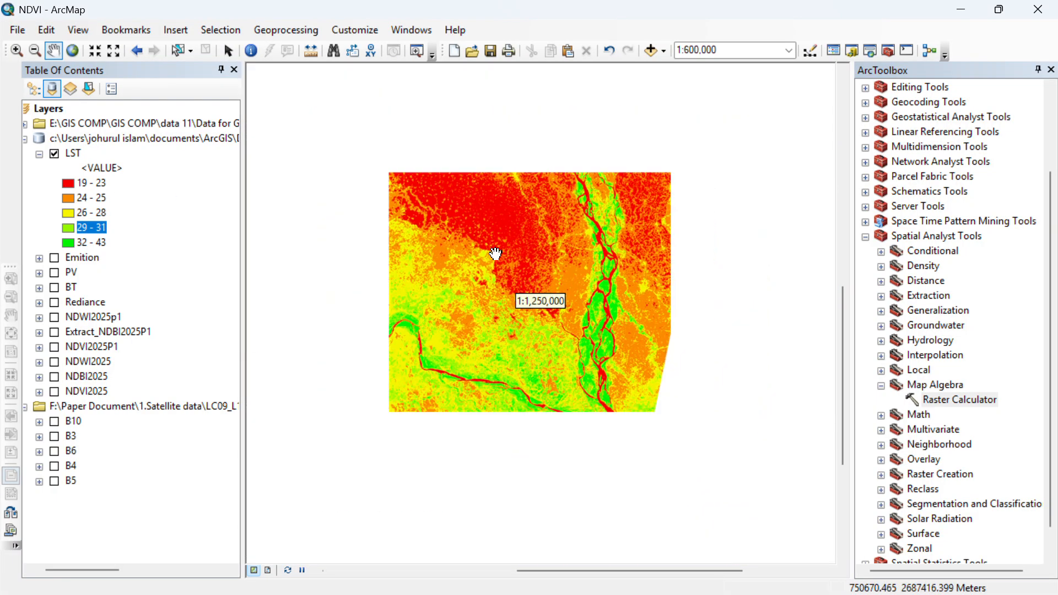
Collapse the Spatial Analyst toolbox and show the full extent of the classified LST raster.
{"action": "left_click", "coordinate": [865, 237]}
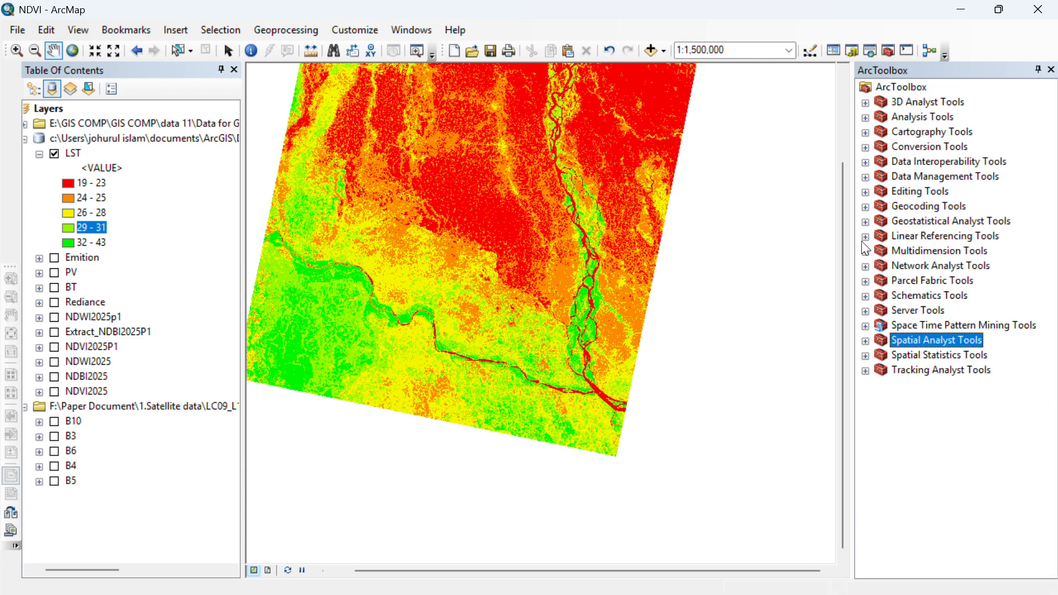
{"action": "mouse_move", "coordinate": [584, 208]}
{"action": "left_mouse_down"}
{"action": "mouse_move", "coordinate": [638, 279]}
{"action": "mouse_move", "coordinate": [586, 379]}
{"action": "left_mouse_up"}
{"action": "scroll", "coordinate": [588, 362], "scroll_direction": "up", "scroll_amount": 1}
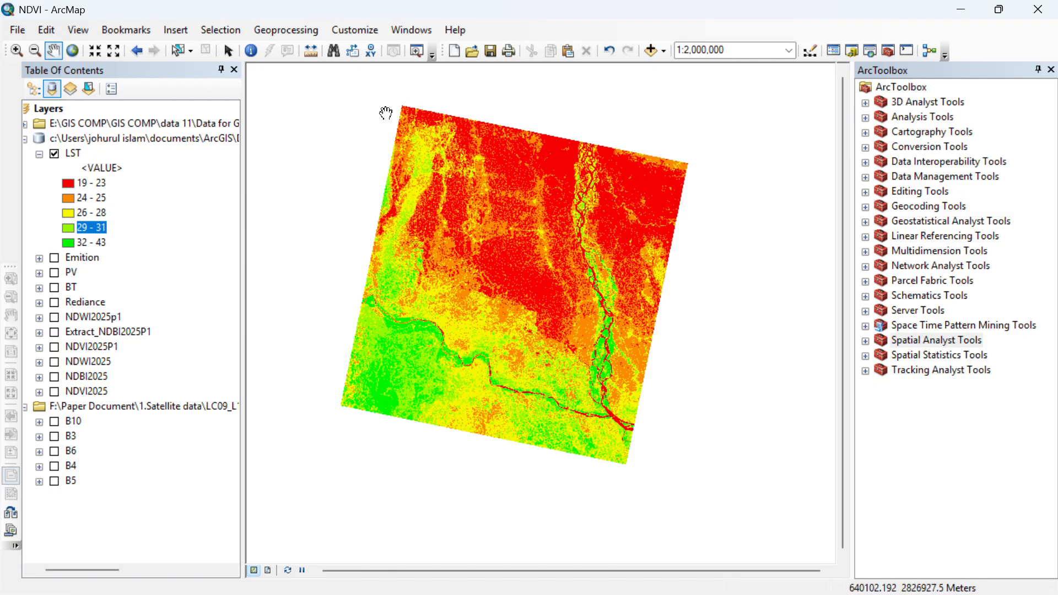
{"action": "left_click", "coordinate": [41, 156]}
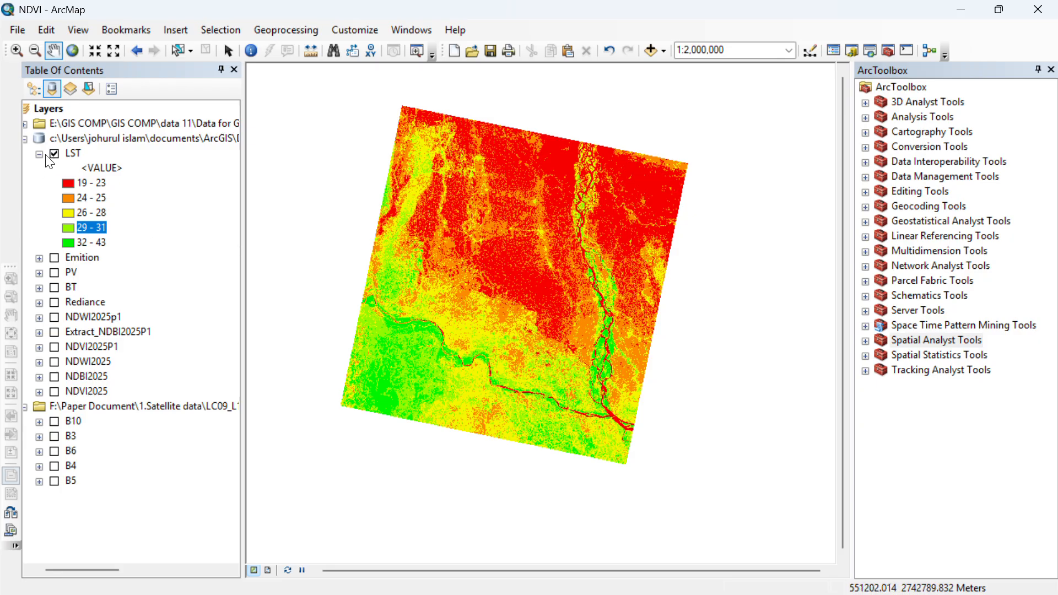